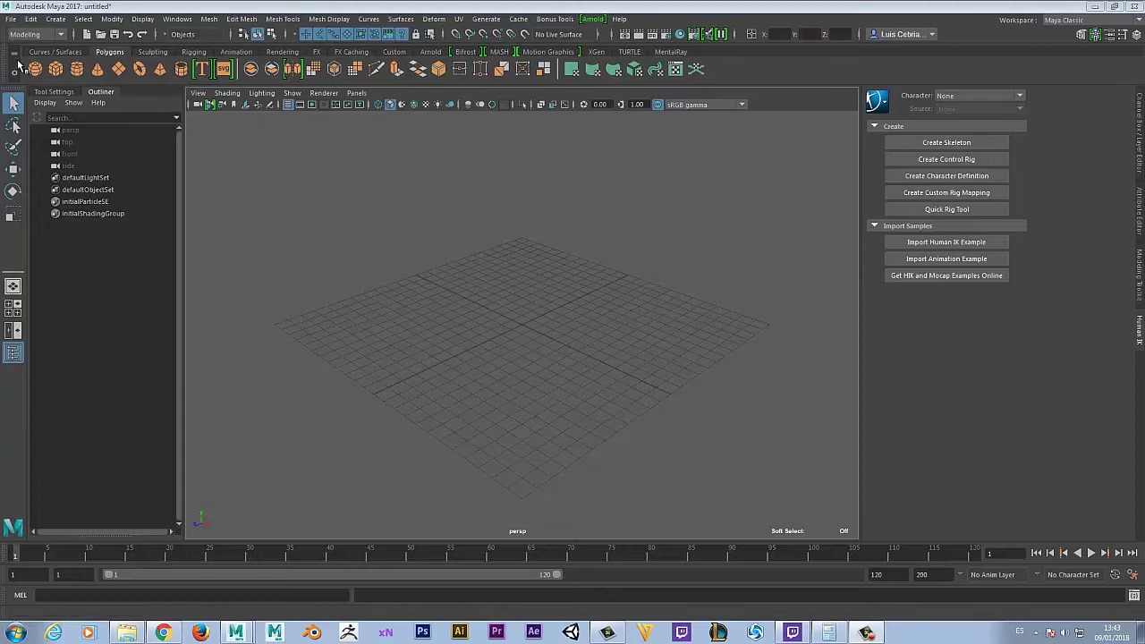
pyautogui.click(9, 20)
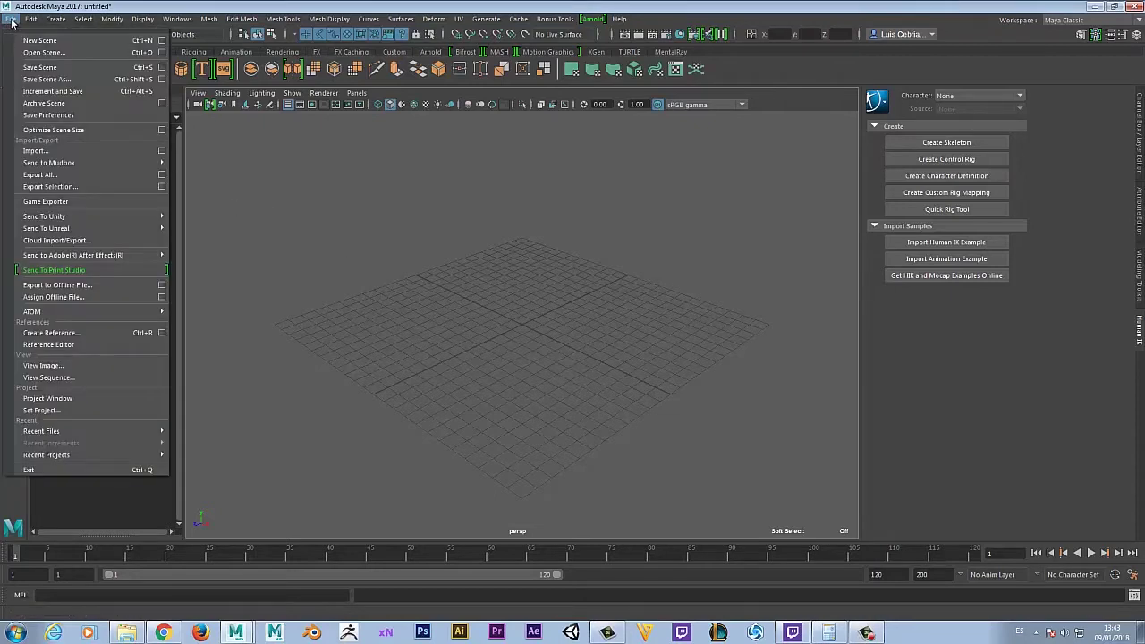
pyautogui.click(93, 400)
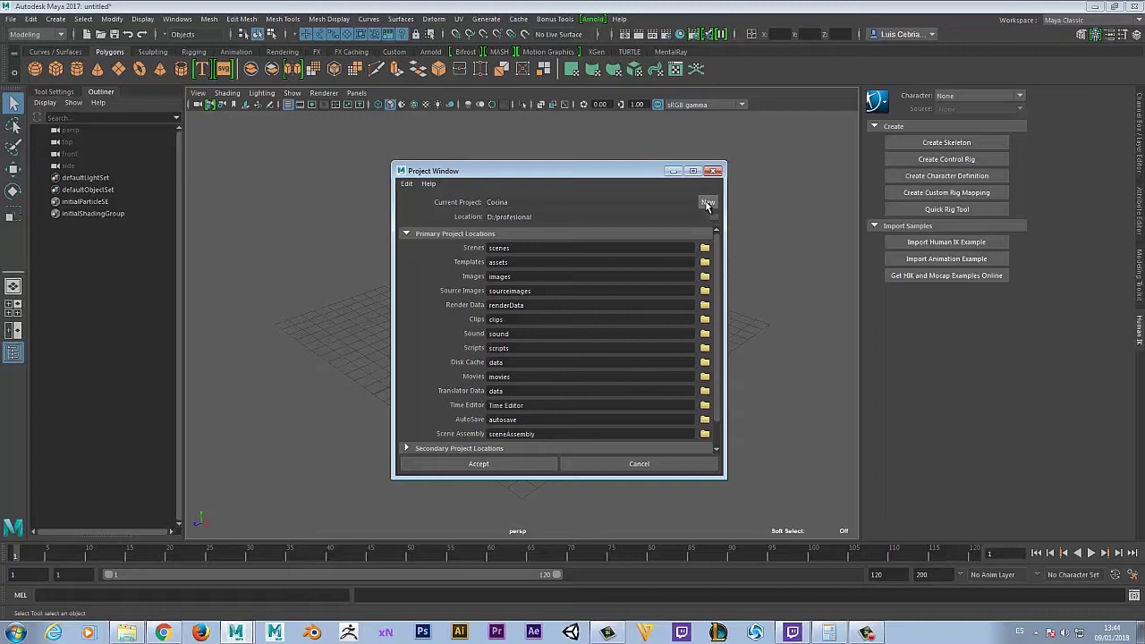
pyautogui.click(707, 203)
pyautogui.doubleClick(560, 201)
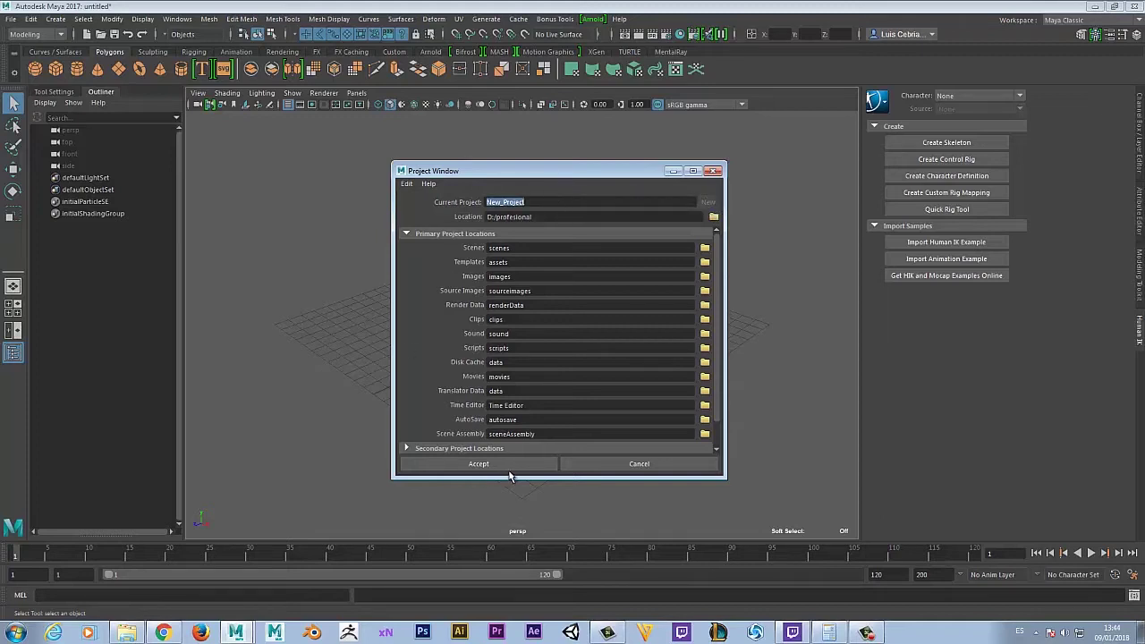
pyautogui.click(713, 217)
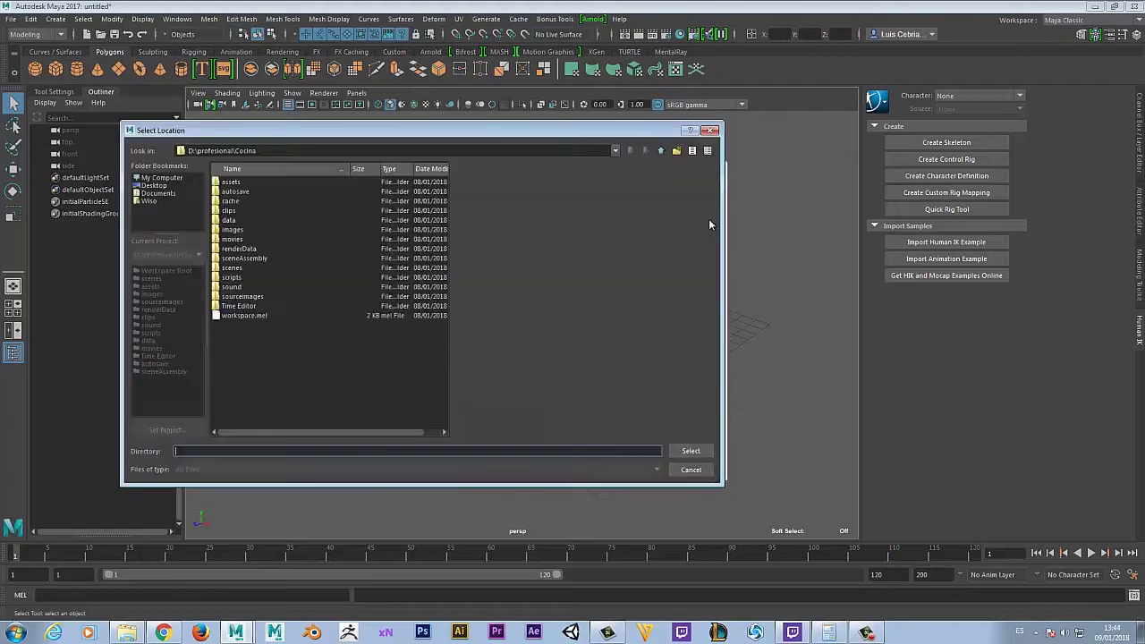
pyautogui.click(661, 151)
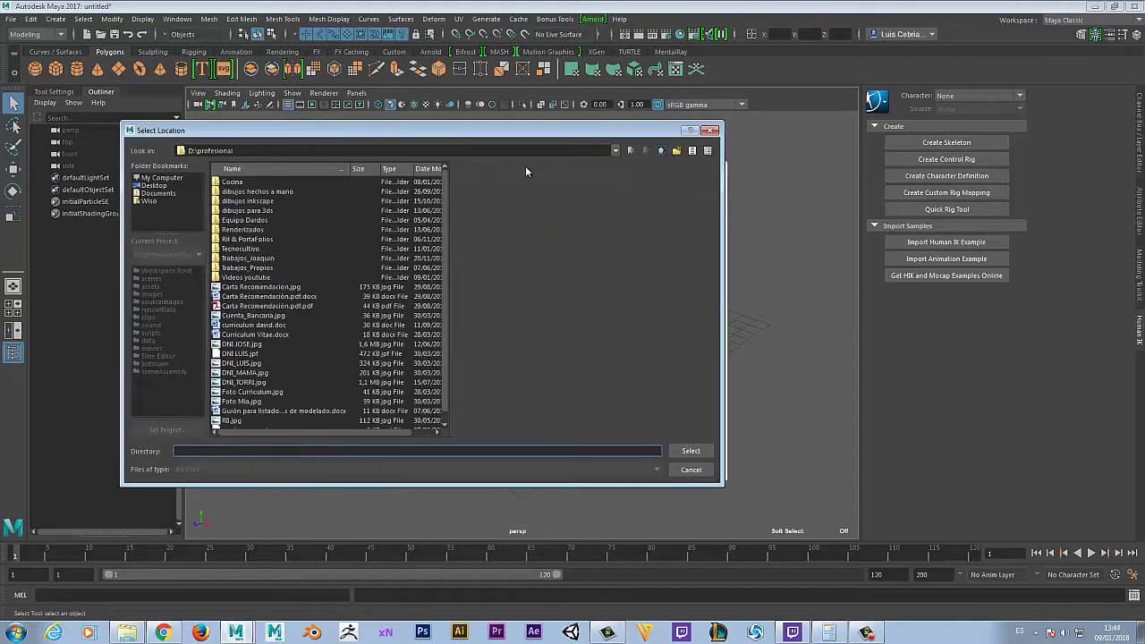
pyautogui.click(691, 471)
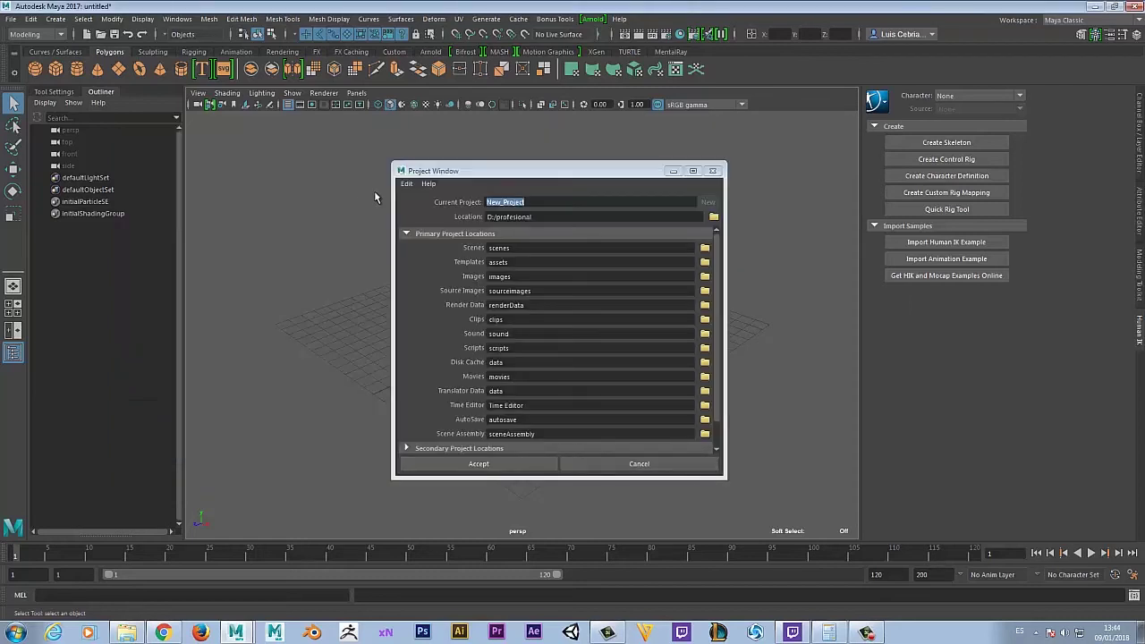
pyautogui.click(625, 465)
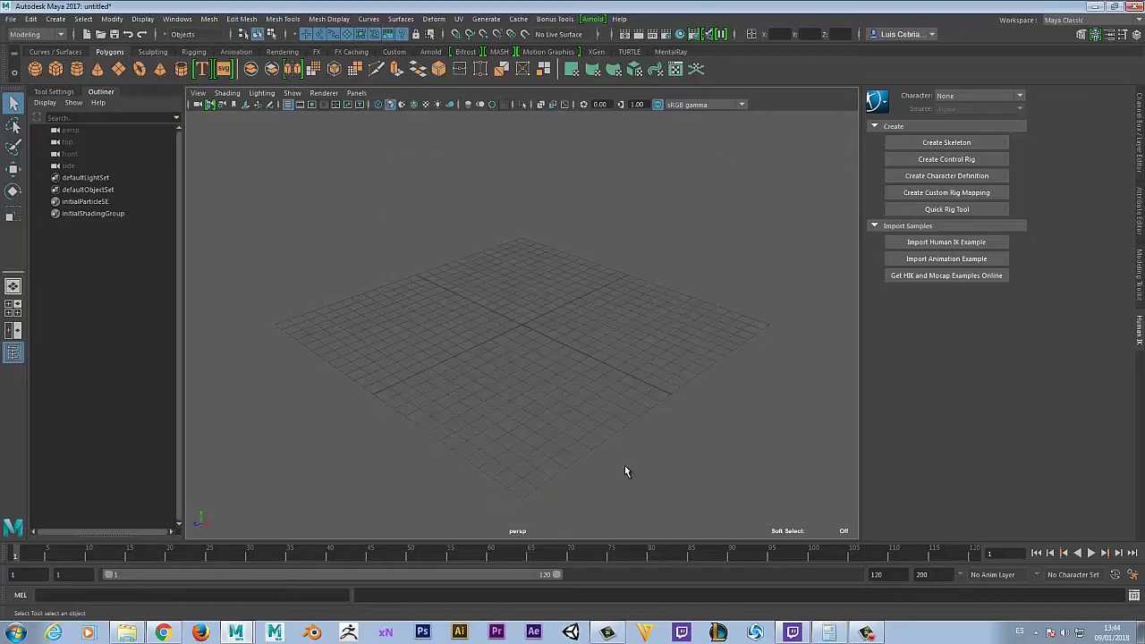
# Step: Set the current project to the Cocina folder in D:\profesional
pyautogui.click(11, 18)
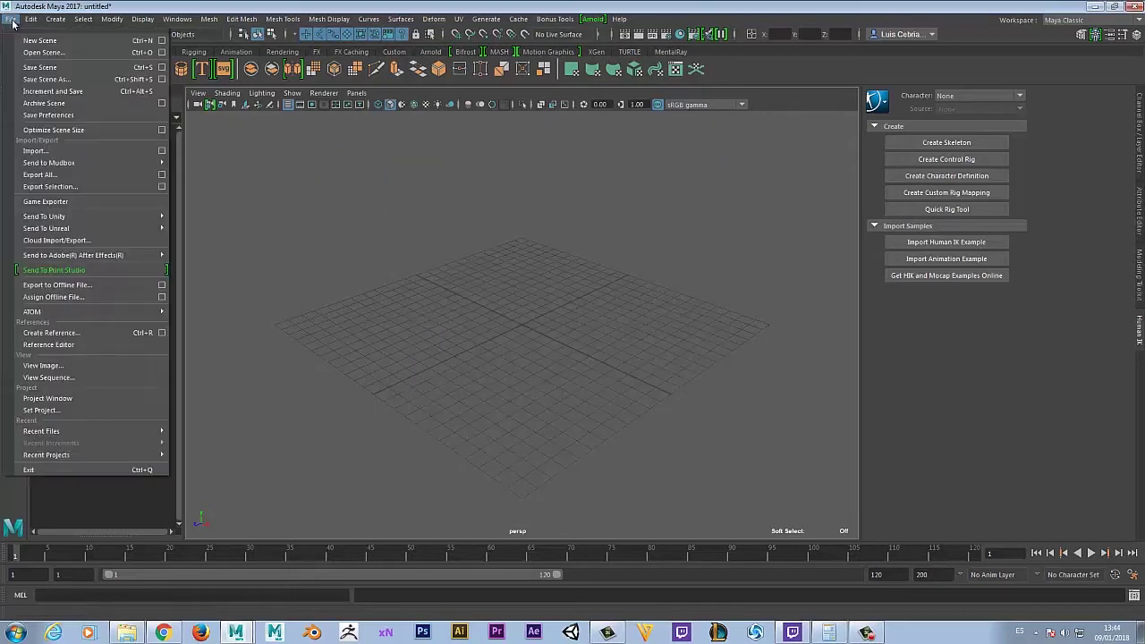
pyautogui.click(83, 410)
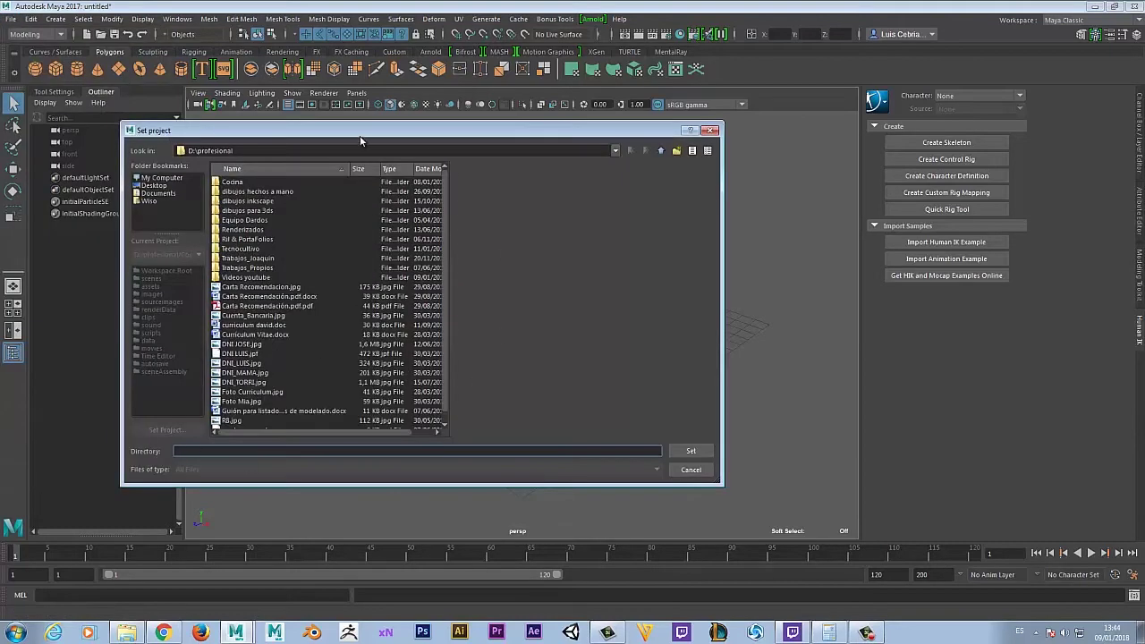
pyautogui.click(235, 183)
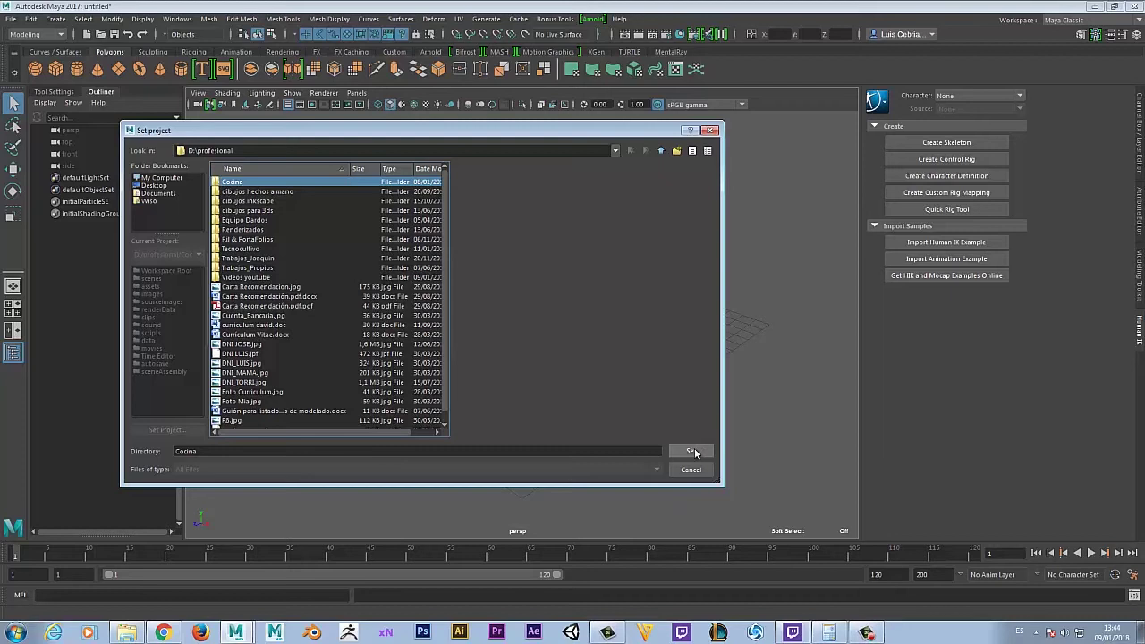
pyautogui.click(693, 452)
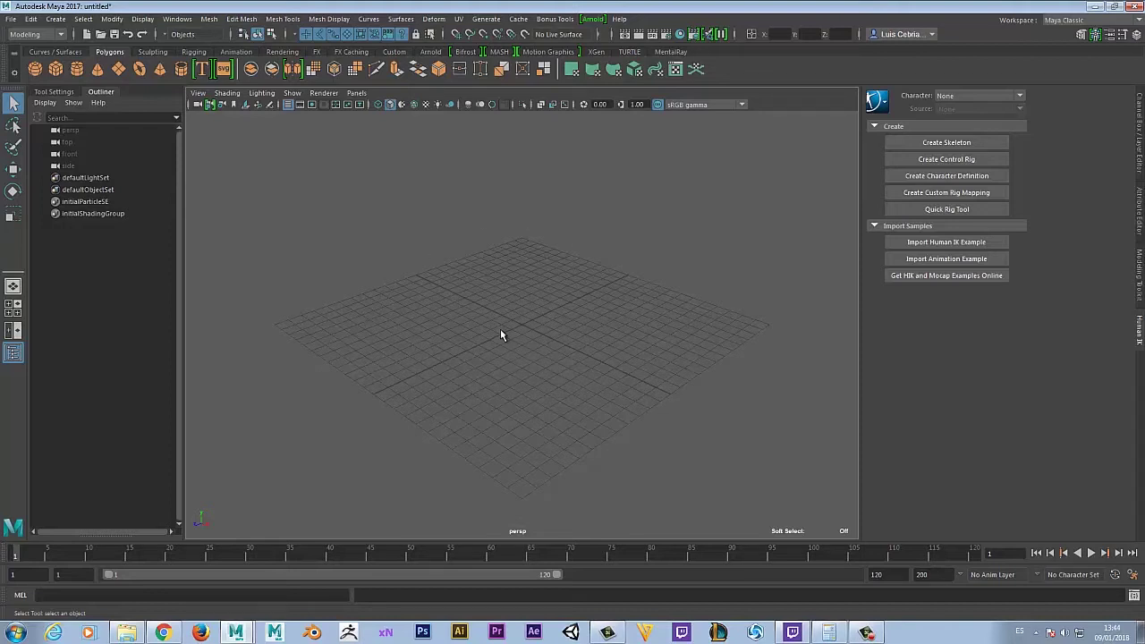
# Step: Look at the command sets for Modeling, Rigging and Animation, and return to Modeling
pyautogui.keyDown('alt'); pyautogui.moveTo(602, 331); pyautogui.dragTo(460, 380); pyautogui.keyUp('alt')
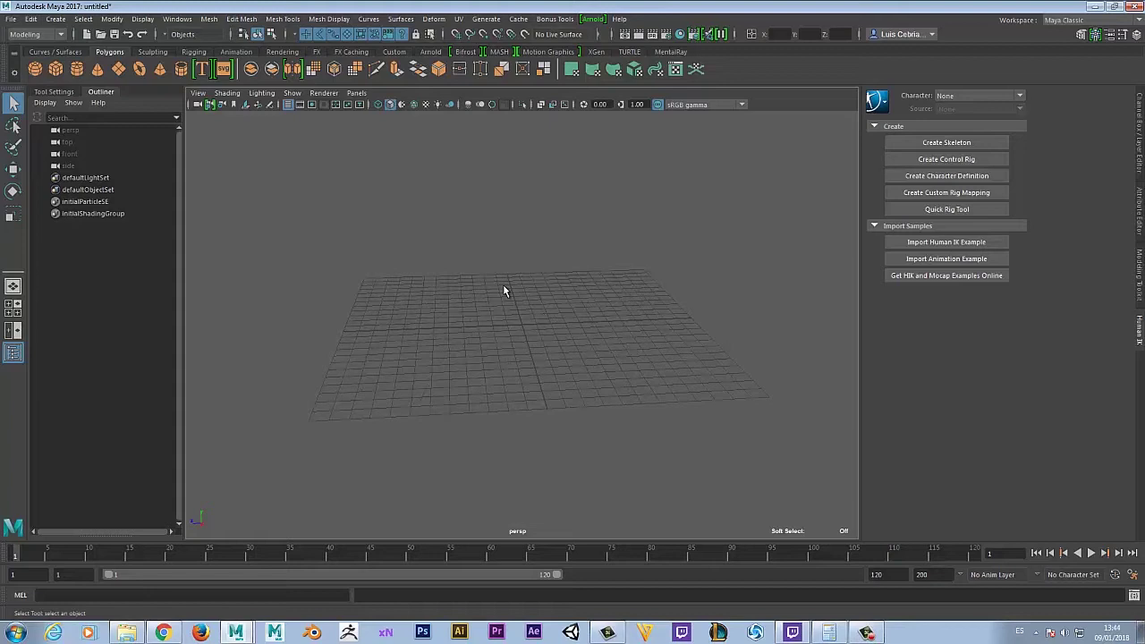
pyautogui.click(59, 35)
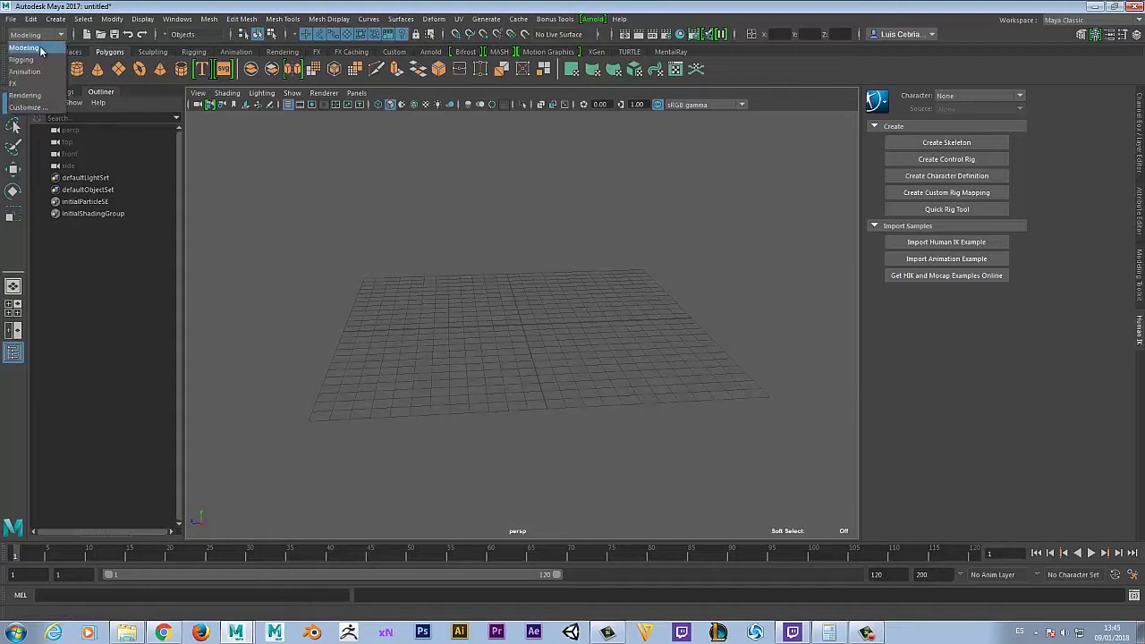
pyautogui.click(41, 49)
pyautogui.click(61, 35)
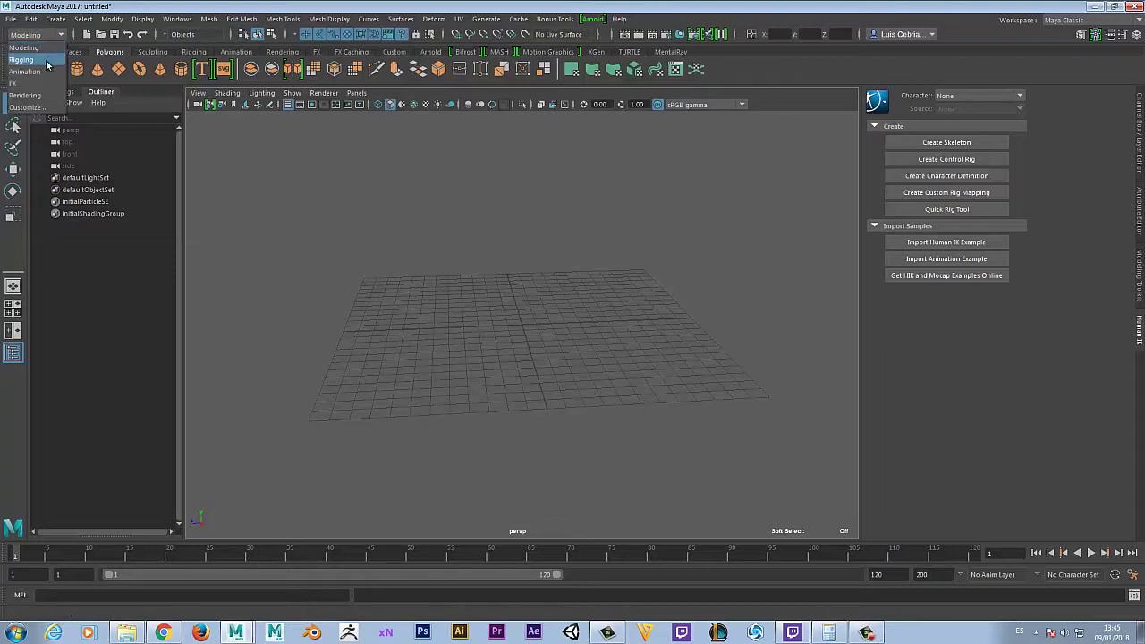
pyautogui.click(46, 61)
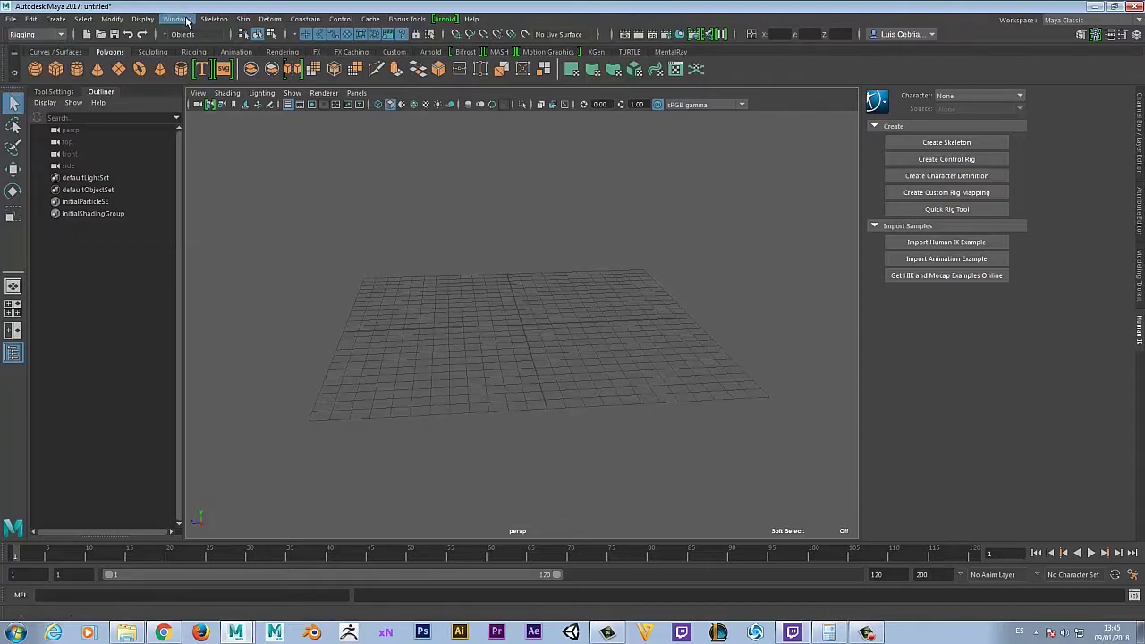
pyautogui.click(60, 36)
pyautogui.click(41, 72)
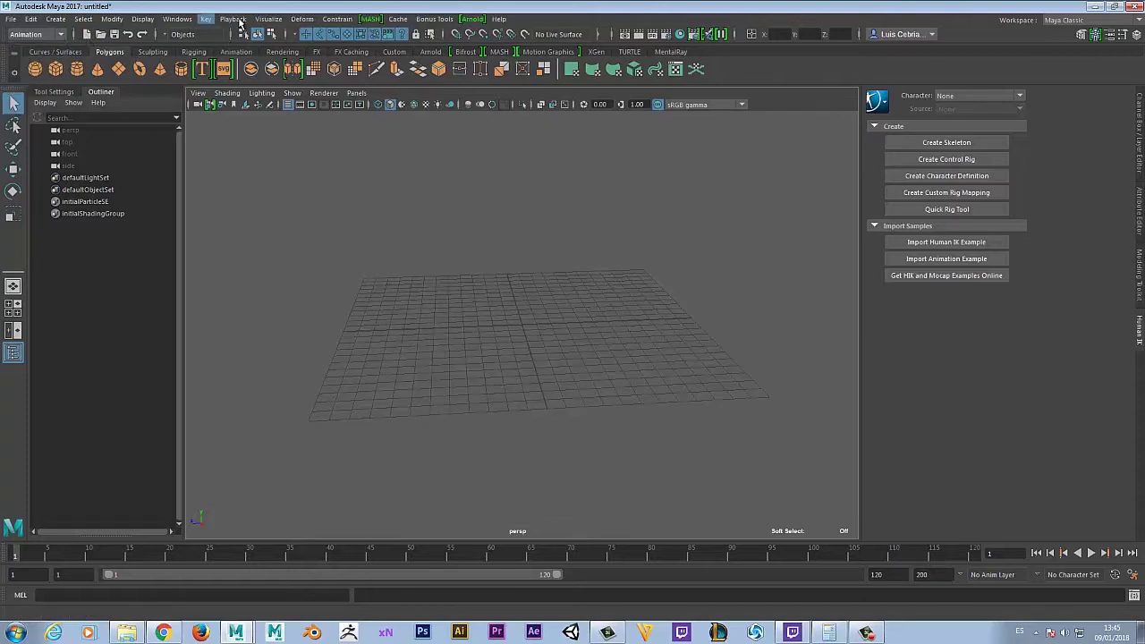
pyautogui.click(59, 35)
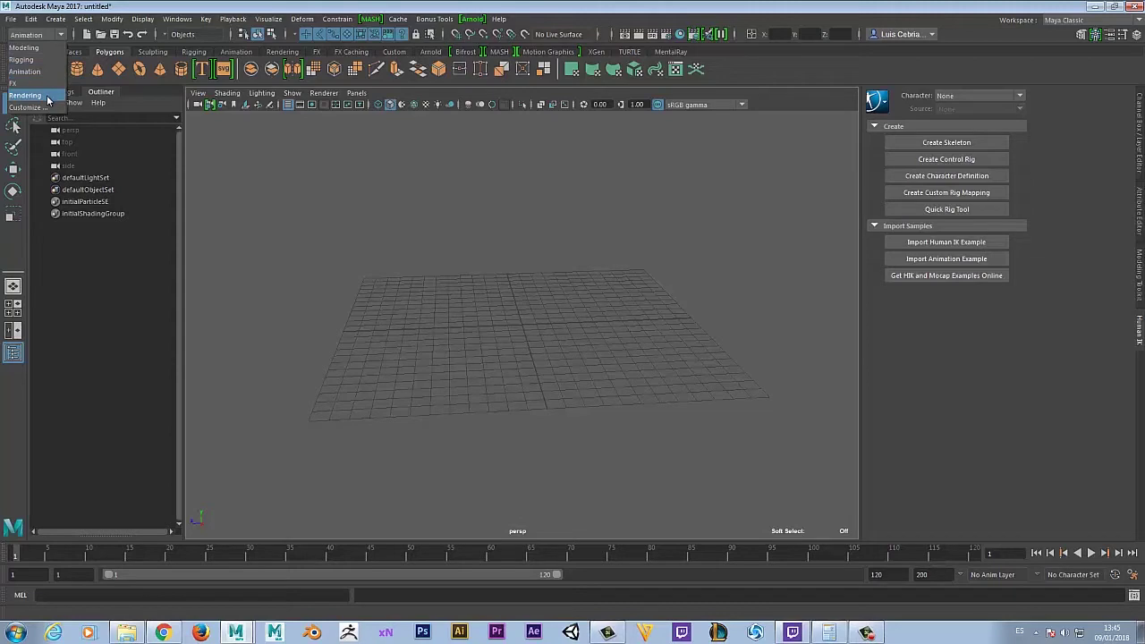
pyautogui.click(45, 49)
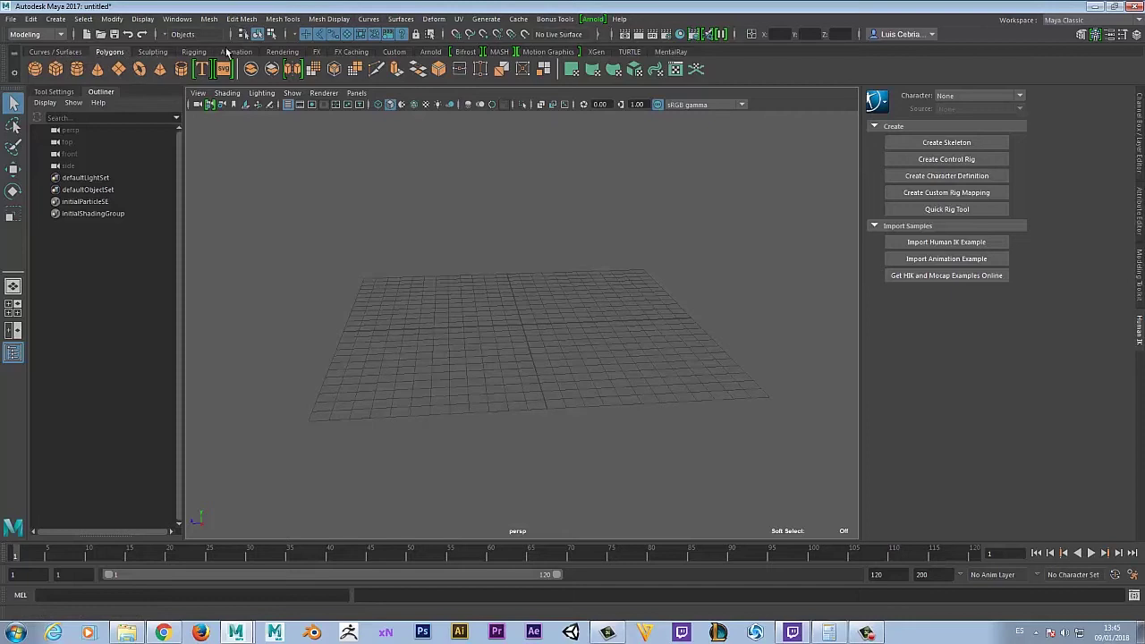
# Step: Look through the Curves / Surfaces, Sculpting, Rigging, Animation and Rendering shelves, and return to the Polygons shelf
pyautogui.click(55, 51)
pyautogui.click(152, 51)
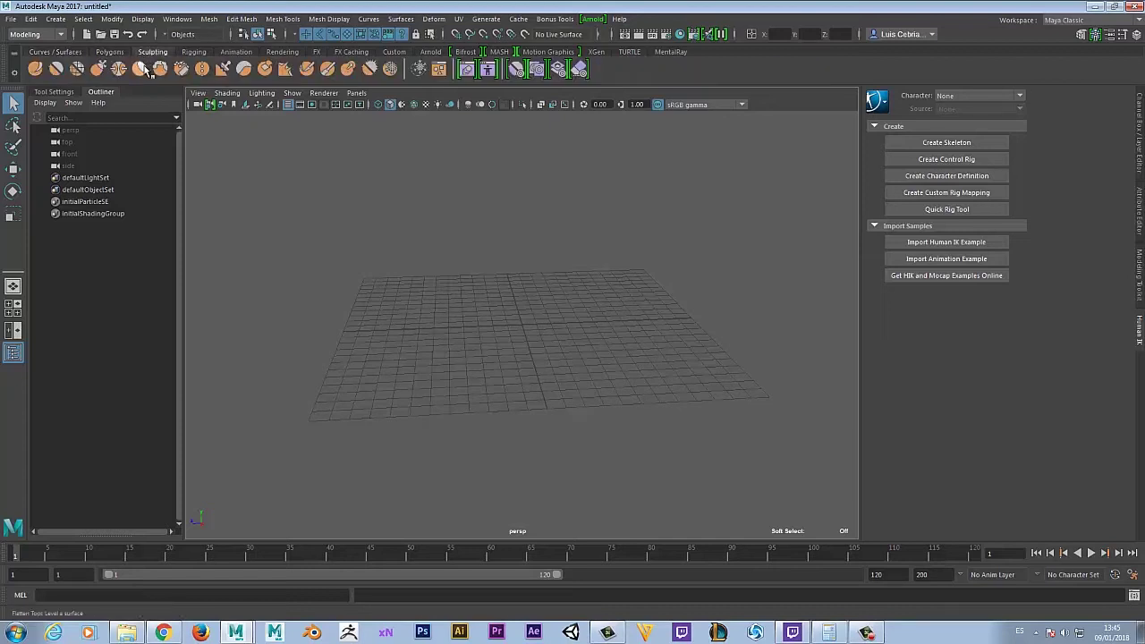
pyautogui.click(198, 52)
pyautogui.click(236, 52)
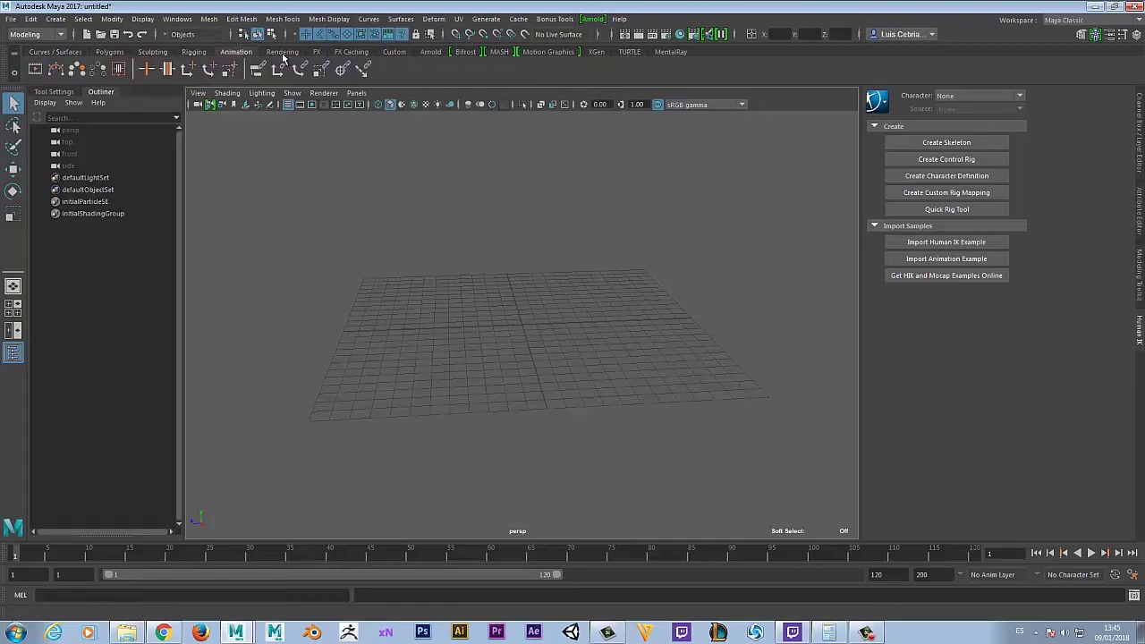
pyautogui.click(283, 53)
pyautogui.click(105, 53)
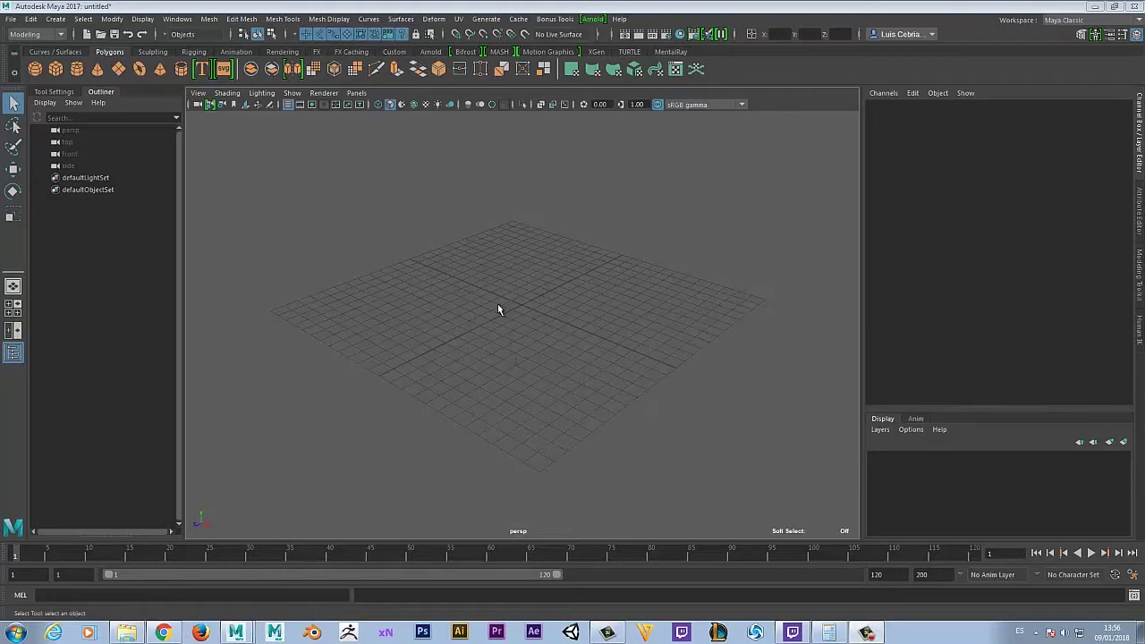
# Step: Switch to the four-view layout and try to load an image plane into the front view
pyautogui.keyDown('alt'); pyautogui.moveTo(514, 238); pyautogui.dragTo(558, 340); pyautogui.keyUp('alt')
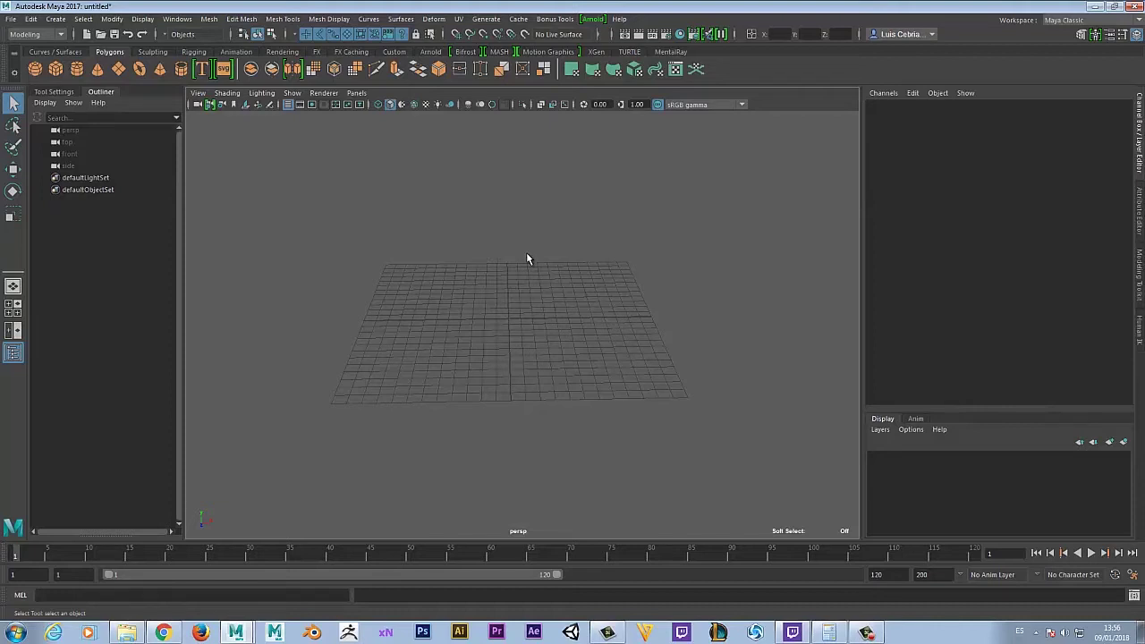
pyautogui.press('space')
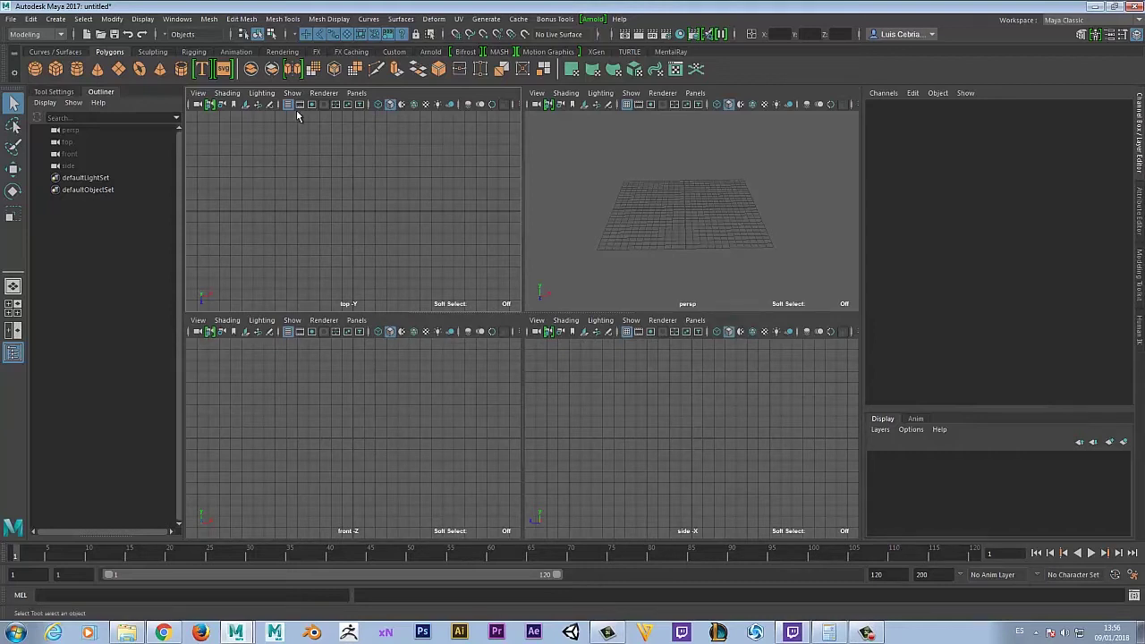
pyautogui.scroll(1, 352, 418)
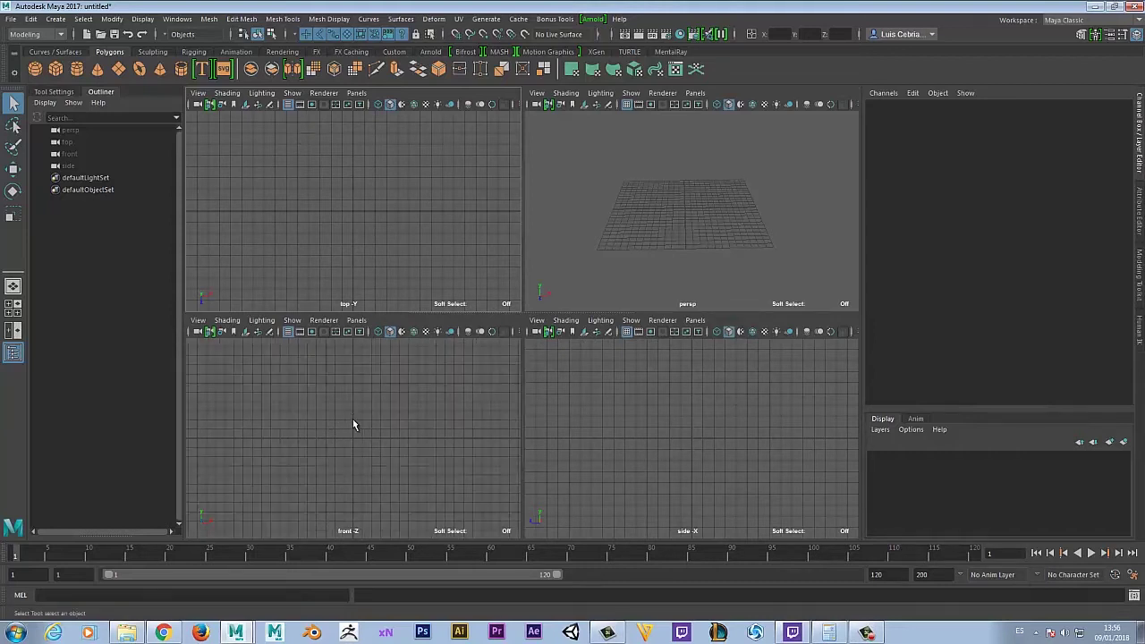
pyautogui.keyDown('alt'); pyautogui.moveTo(350, 431); pyautogui.dragTo(315, 419, button='middle'); pyautogui.keyUp('alt')
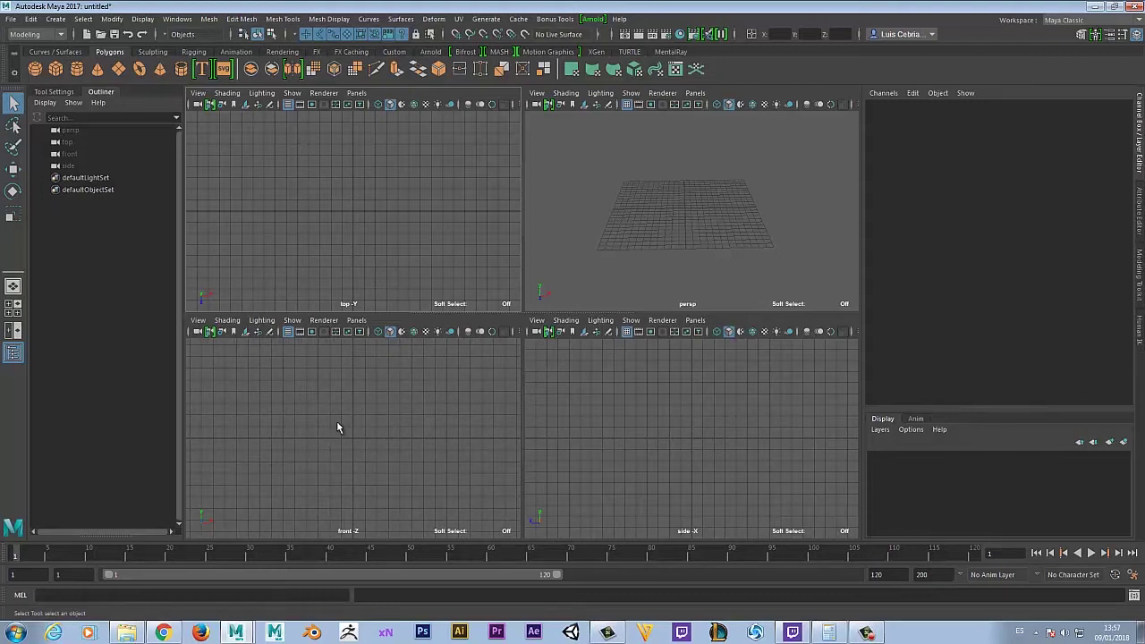
pyautogui.click(246, 333)
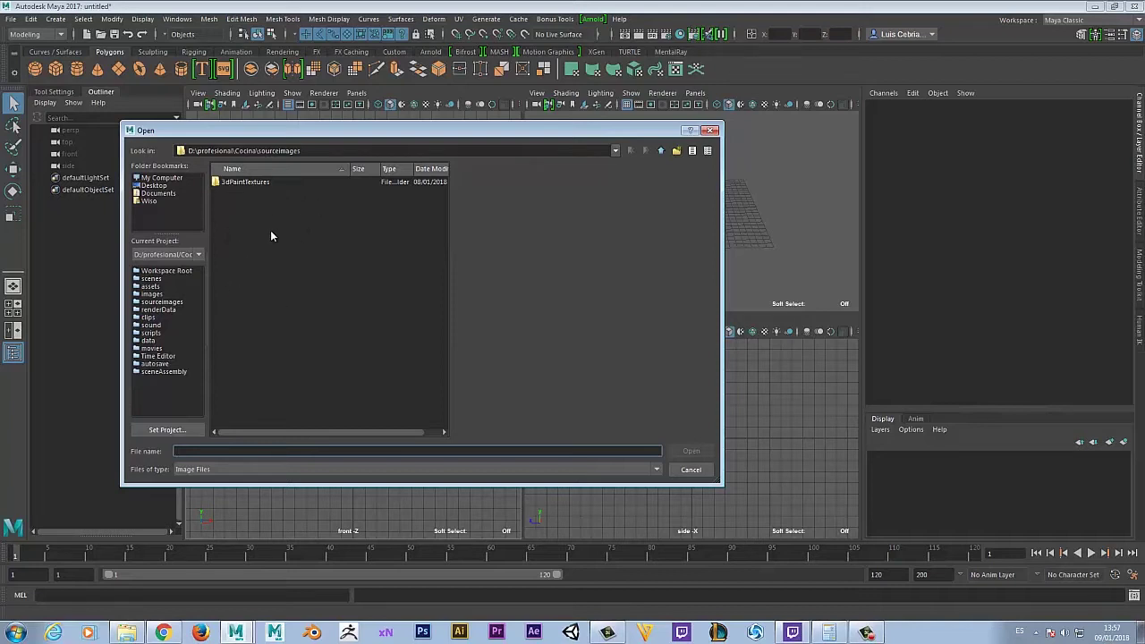
pyautogui.click(688, 471)
# Step: Switch to Windows Explorer and copy the Taburete image from the Tutorial_02 folder into the Cocina project's sourceimages folder
pyautogui.click(127, 633)
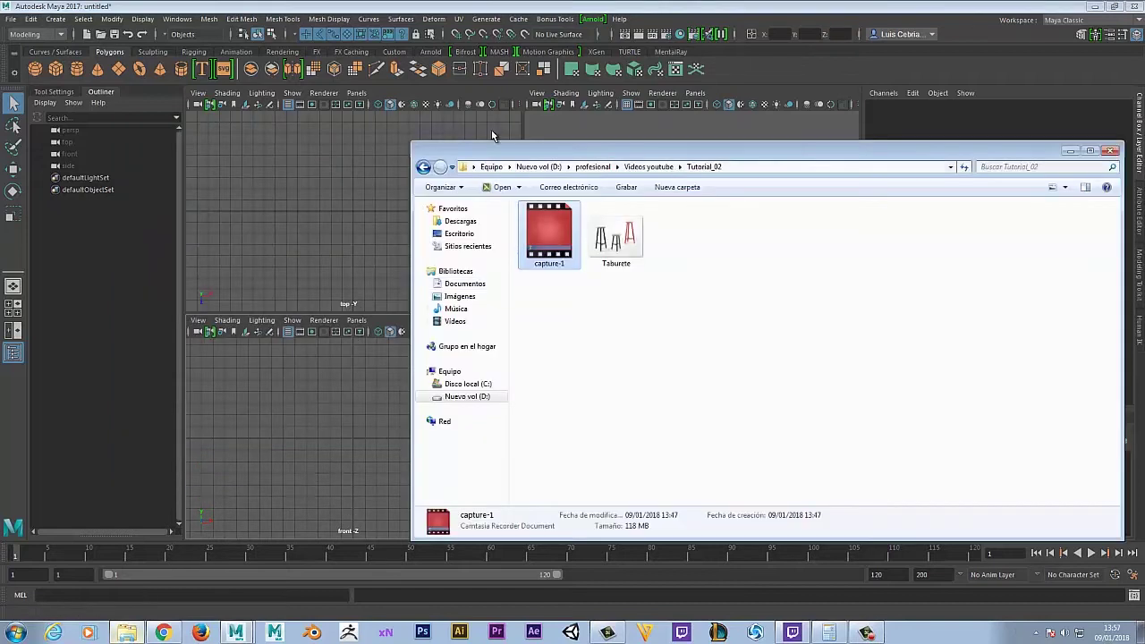
pyautogui.rightClick(619, 234)
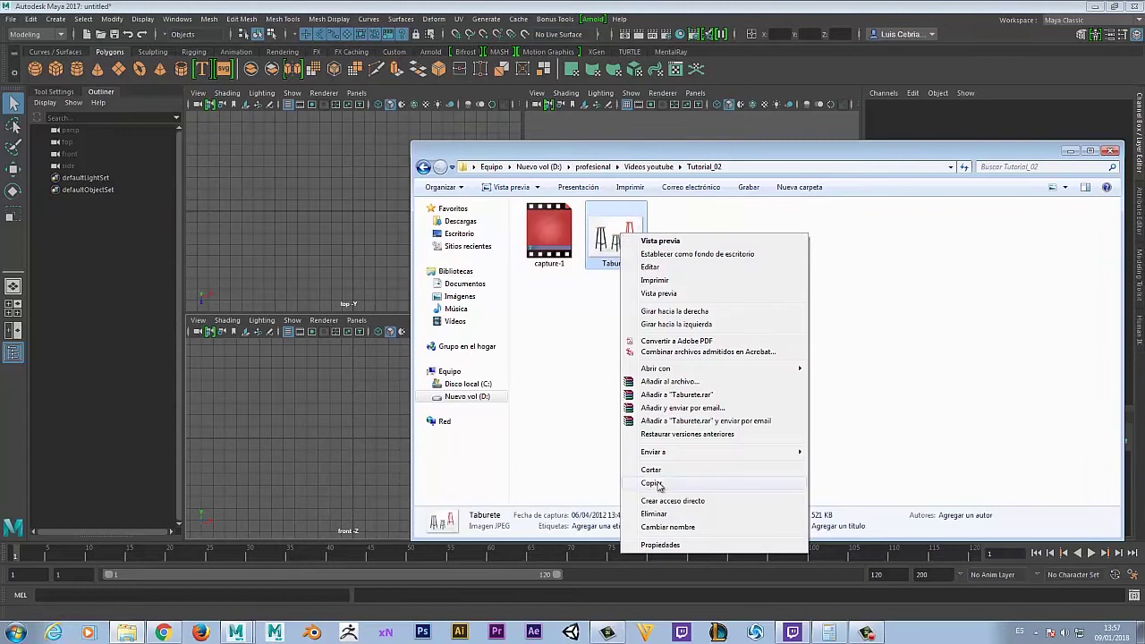
pyautogui.click(655, 484)
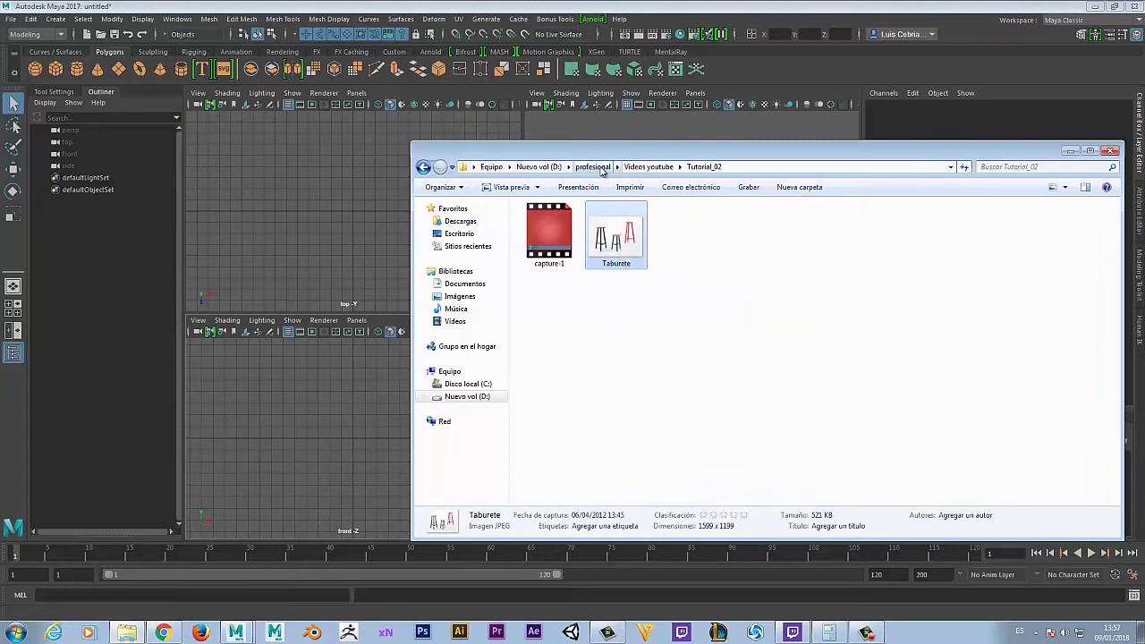
pyautogui.click(602, 171)
pyautogui.doubleClick(542, 222)
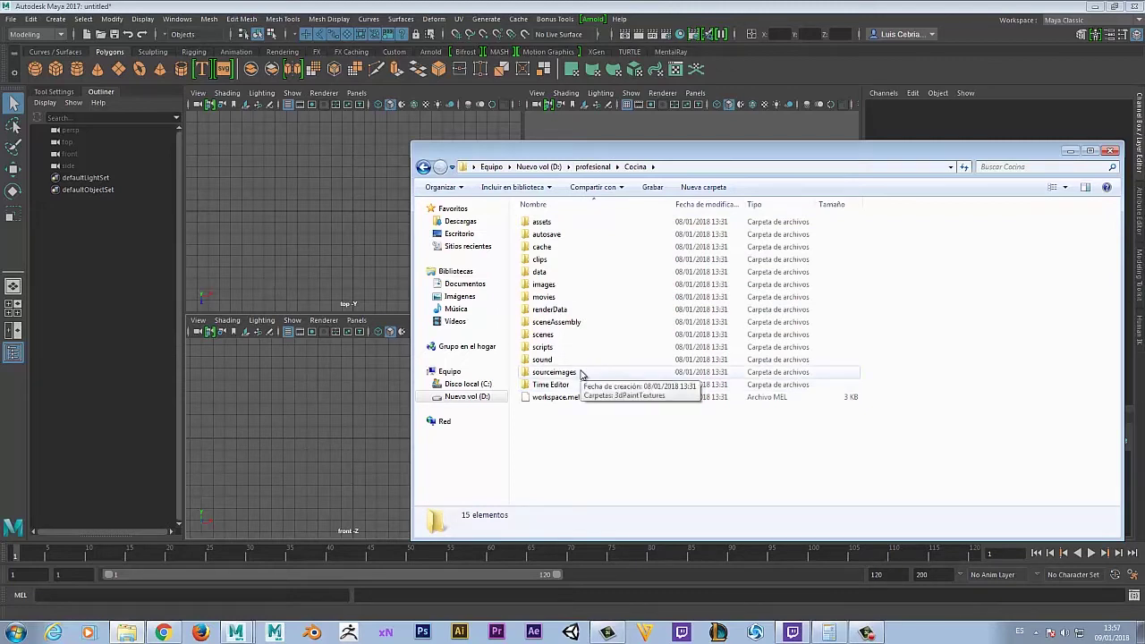
pyautogui.click(594, 166)
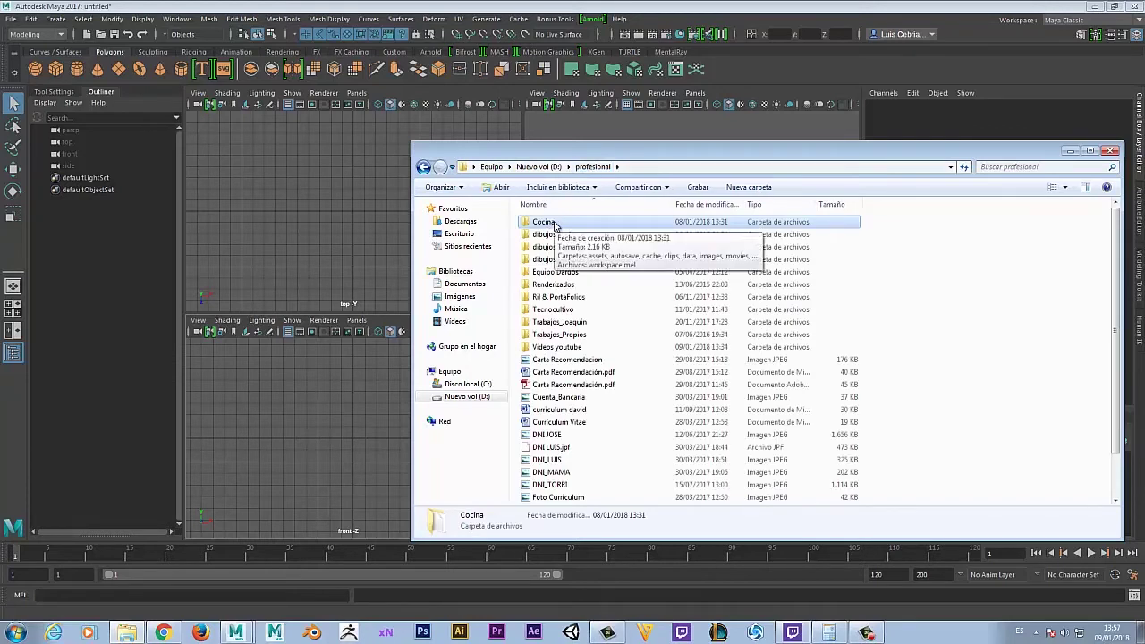
pyautogui.doubleClick(556, 225)
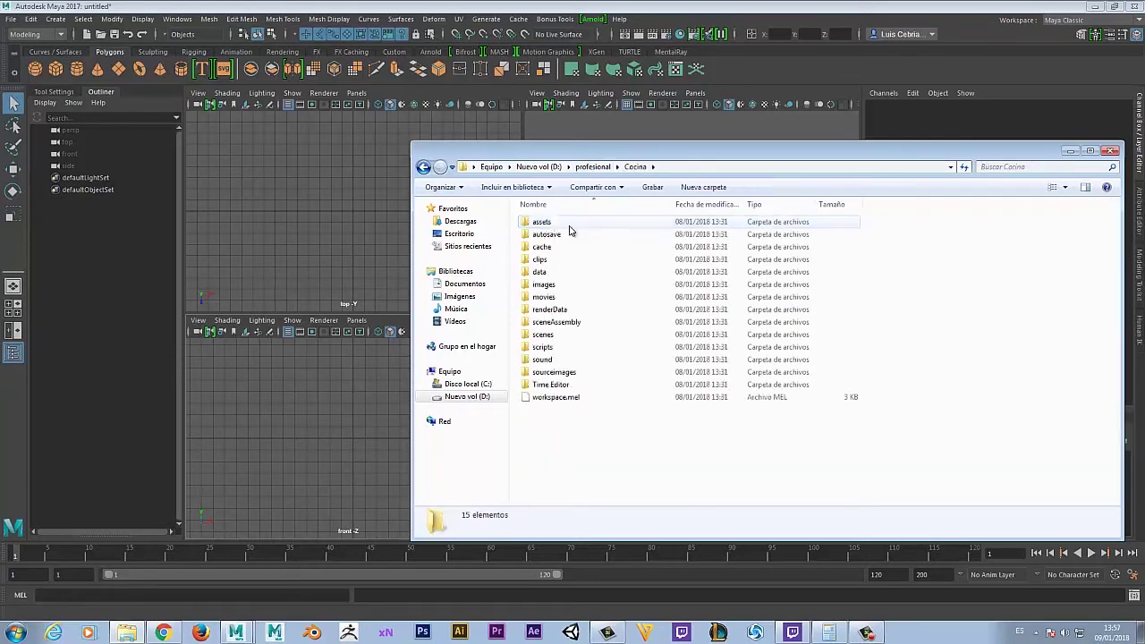
pyautogui.doubleClick(564, 374)
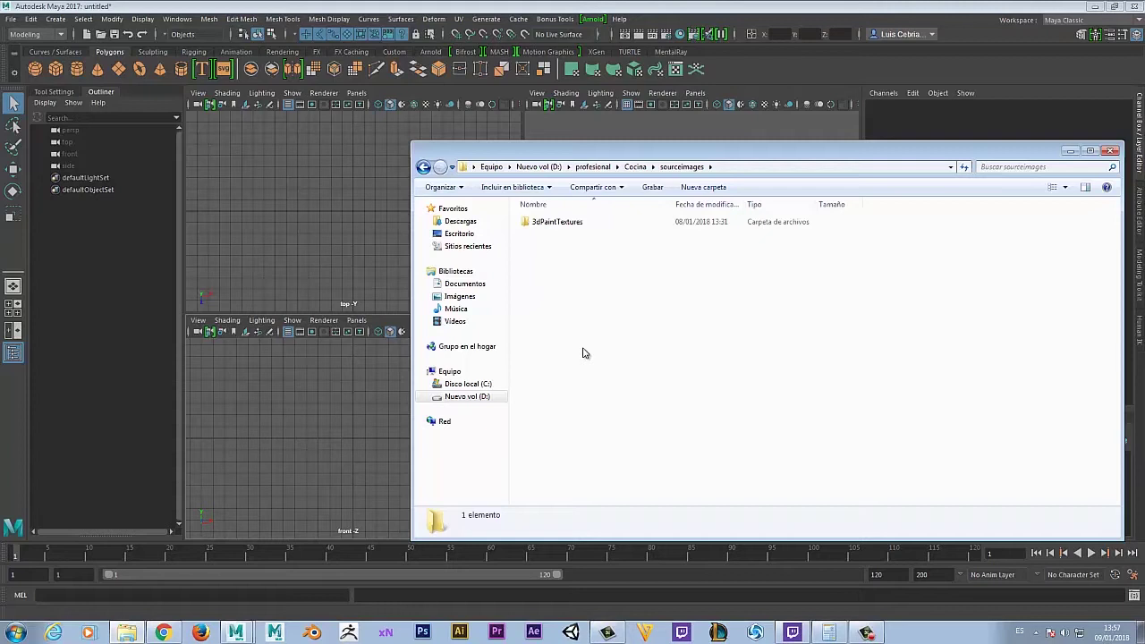
pyautogui.rightClick(562, 295)
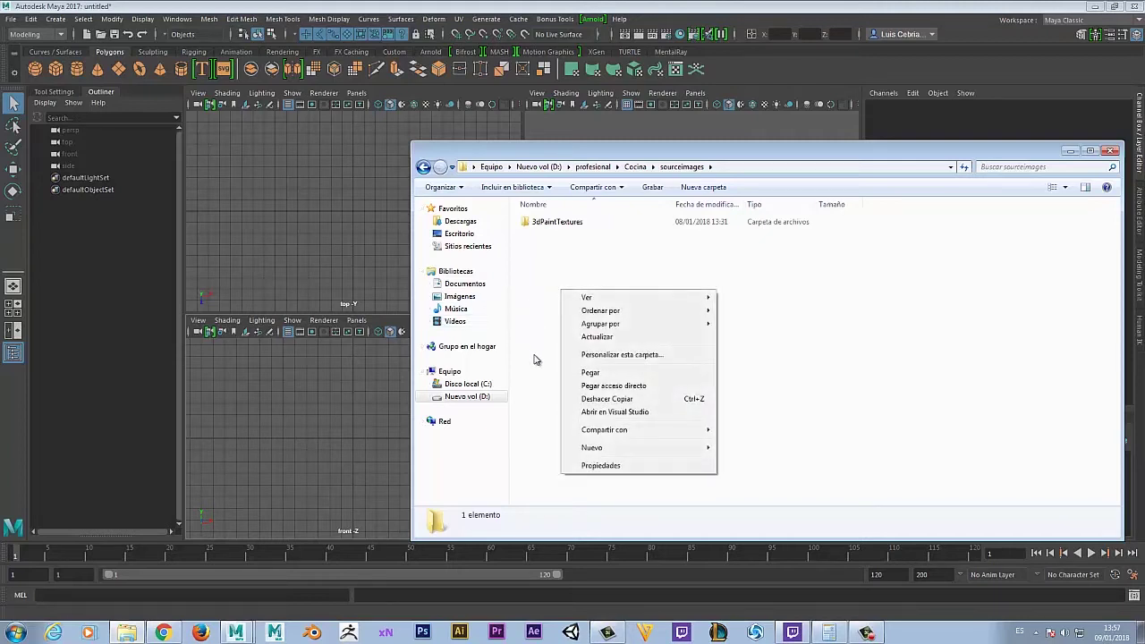
pyautogui.click(572, 372)
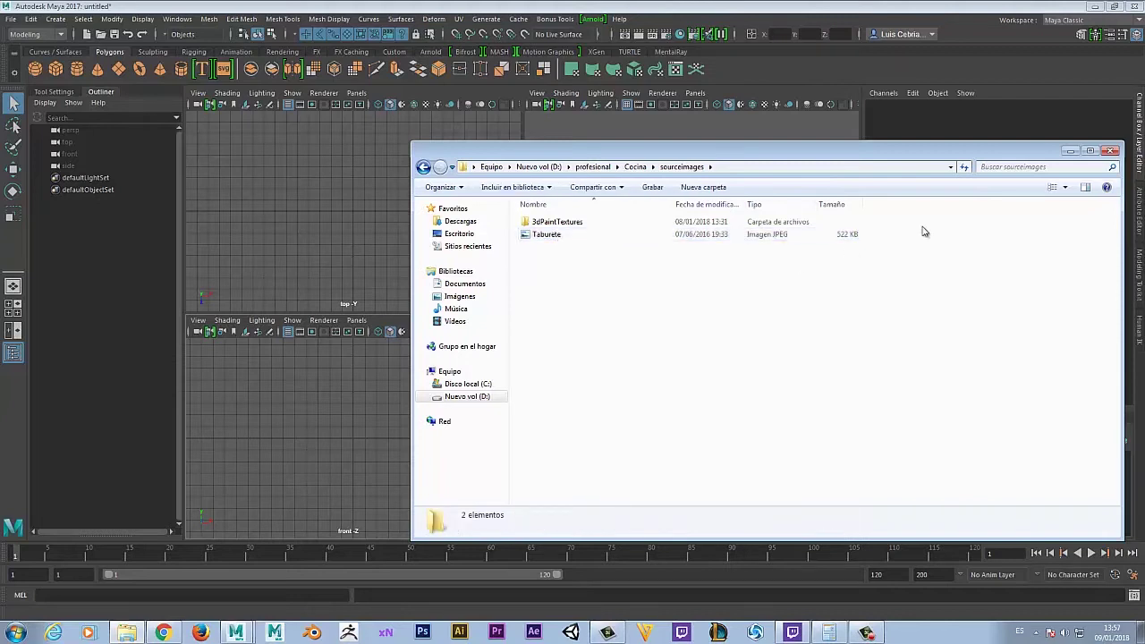
# Step: Switch back to Maya and load Taburete.jpg from sourceimages as the front view's image plane
pyautogui.click(288, 224)
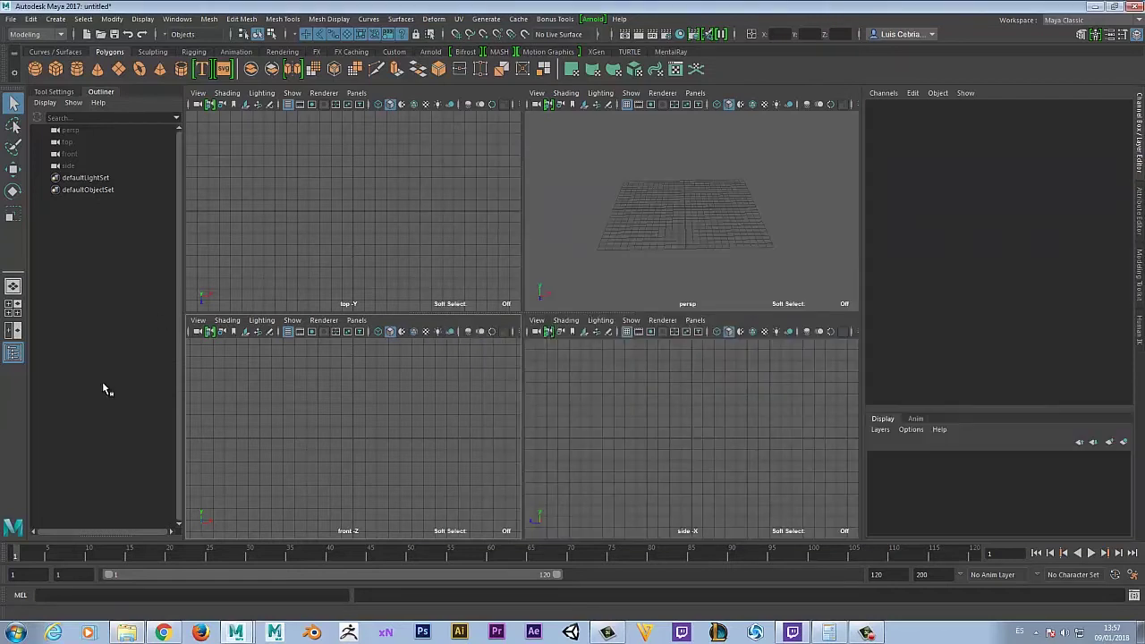
pyautogui.click(247, 333)
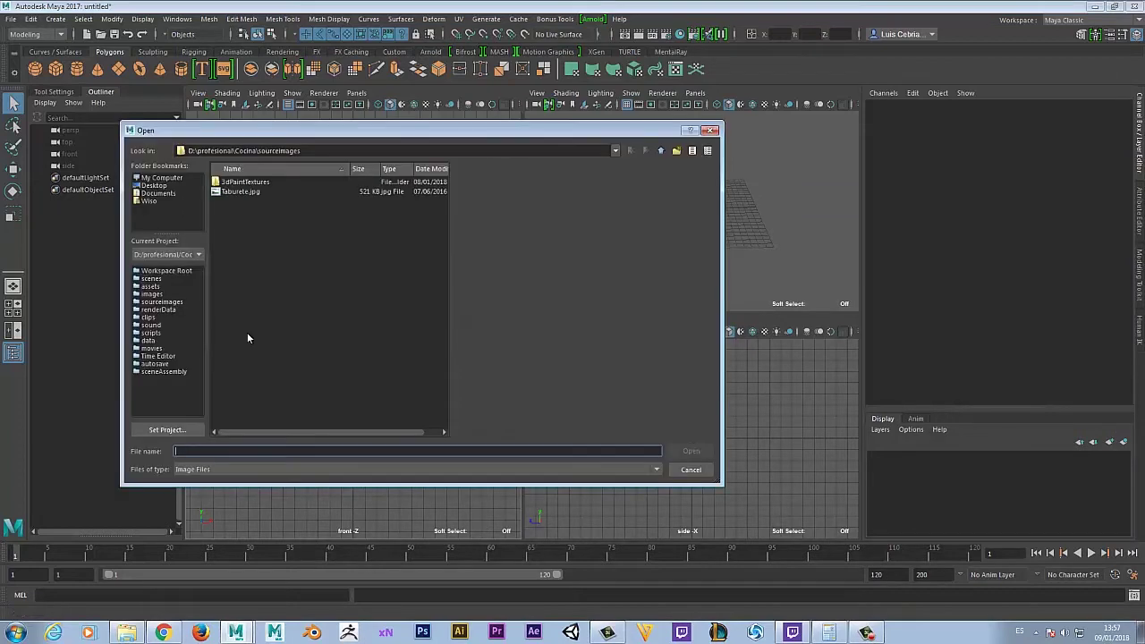
pyautogui.click(245, 191)
pyautogui.click(688, 452)
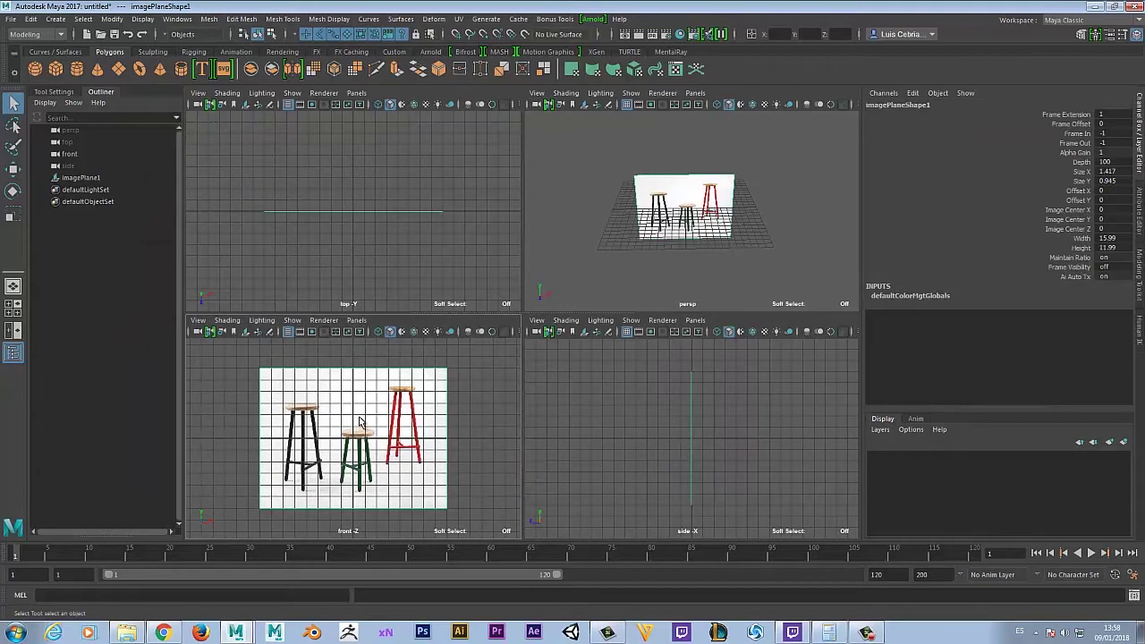
# Step: Select the stool image plane and move it back along Z behind the grid
pyautogui.scroll(-2, 360, 423)
pyautogui.keyDown('alt'); pyautogui.moveTo(682, 248); pyautogui.dragTo(572, 230); pyautogui.keyUp('alt')
pyautogui.keyDown('alt'); pyautogui.moveTo(358, 376); pyautogui.dragTo(367, 385); pyautogui.keyUp('alt')
pyautogui.keyDown('alt'); pyautogui.moveTo(653, 207); pyautogui.dragTo(730, 256); pyautogui.keyUp('alt')
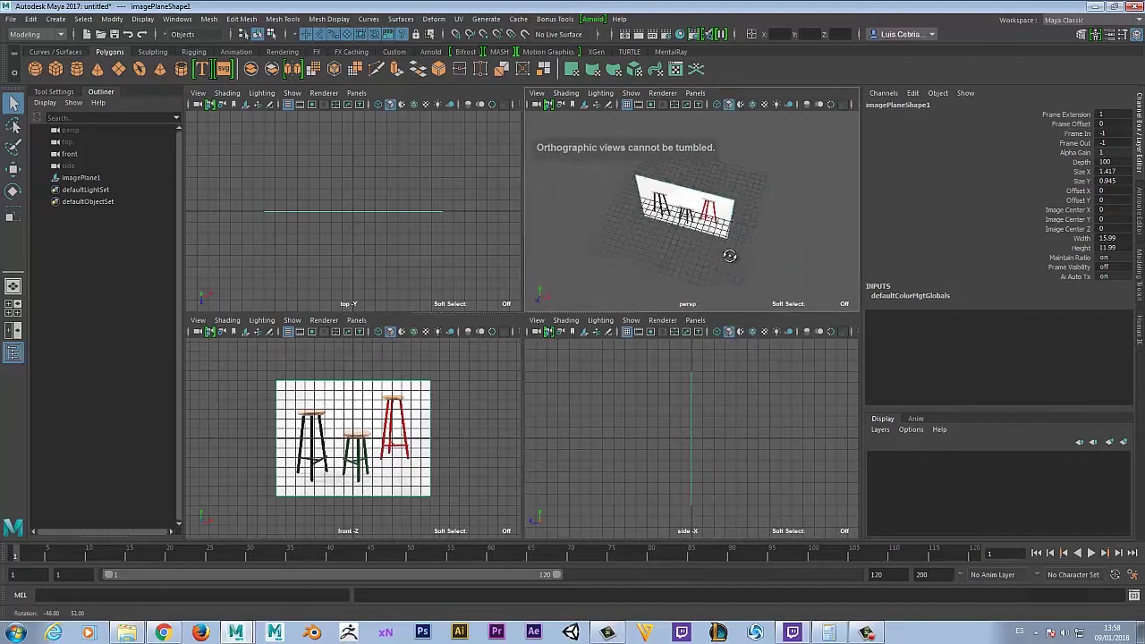
pyautogui.scroll(3, 698, 224)
pyautogui.scroll(-2, 666, 188)
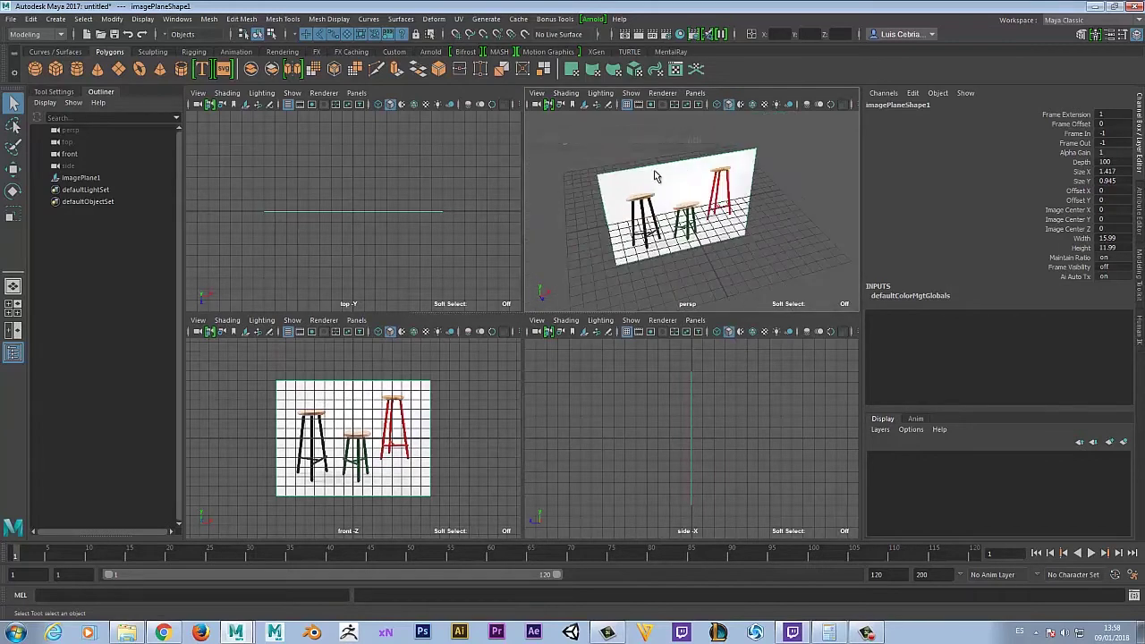
pyautogui.click(655, 172)
pyautogui.press('w')
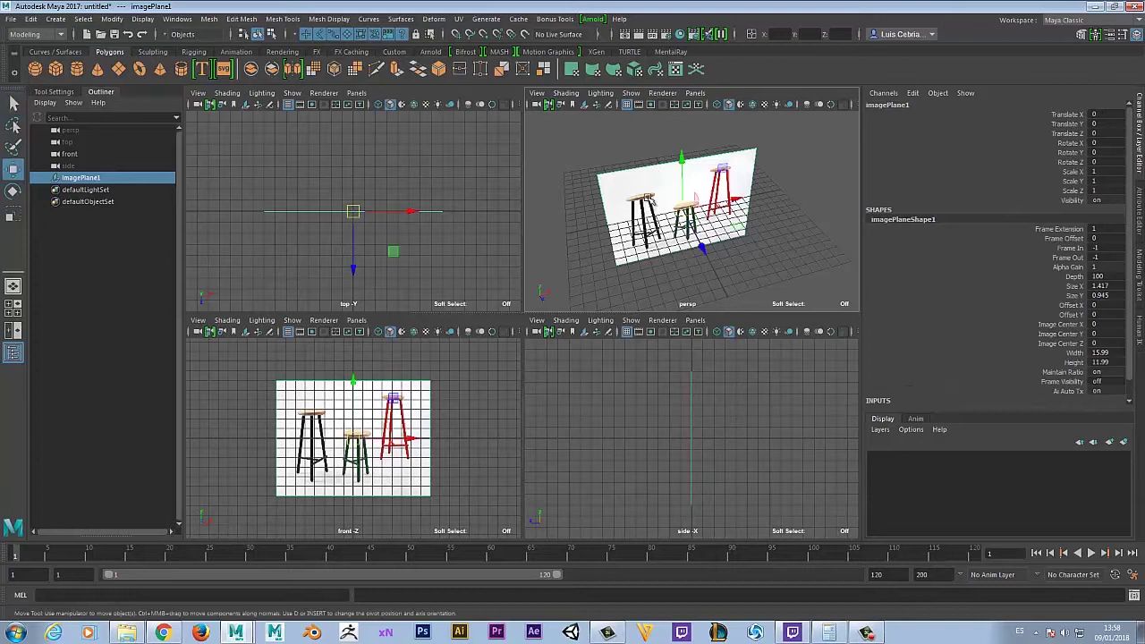
pyautogui.scroll(-2, 653, 265)
pyautogui.moveTo(703, 249); pyautogui.dragTo(689, 210)
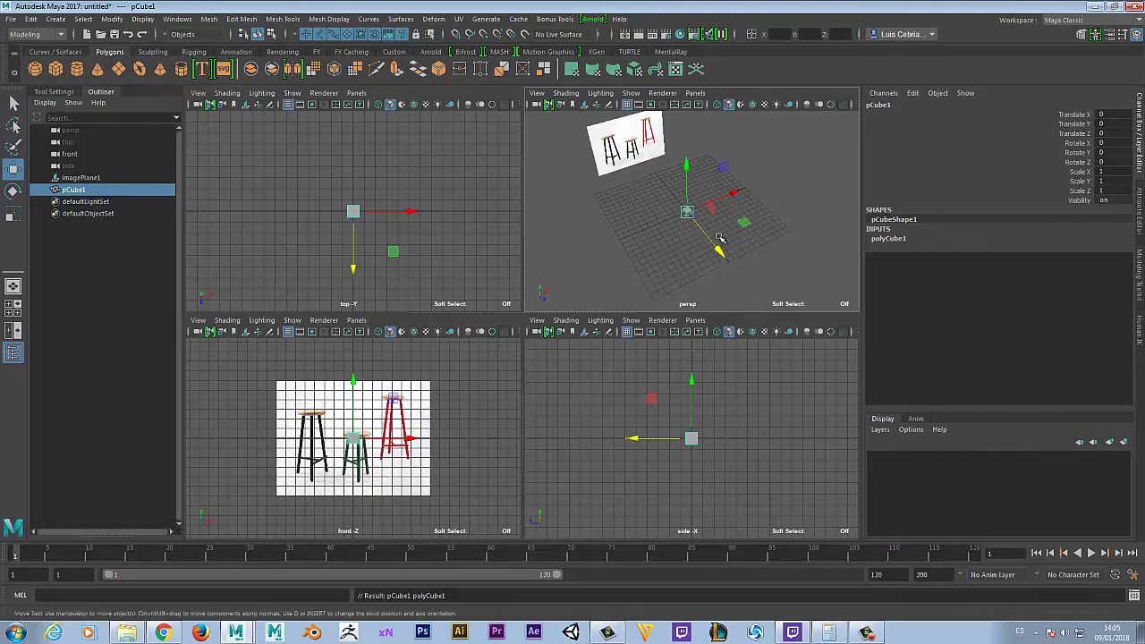
# Step: Look through the cube's face, edge and vertex component modes in the perspective view
pyautogui.scroll(5, 692, 228)
pyautogui.keyDown('alt'); pyautogui.moveTo(691, 228); pyautogui.dragTo(650, 210); pyautogui.keyUp('alt')
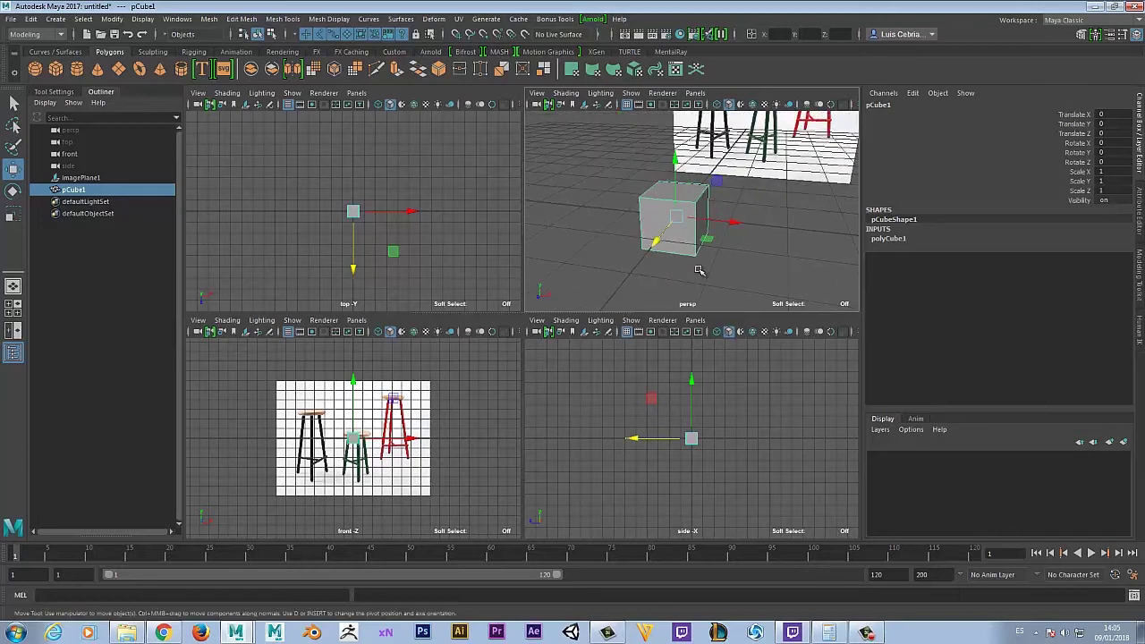
pyautogui.moveTo(655, 215); pyautogui.dragTo(662, 228, button='right')
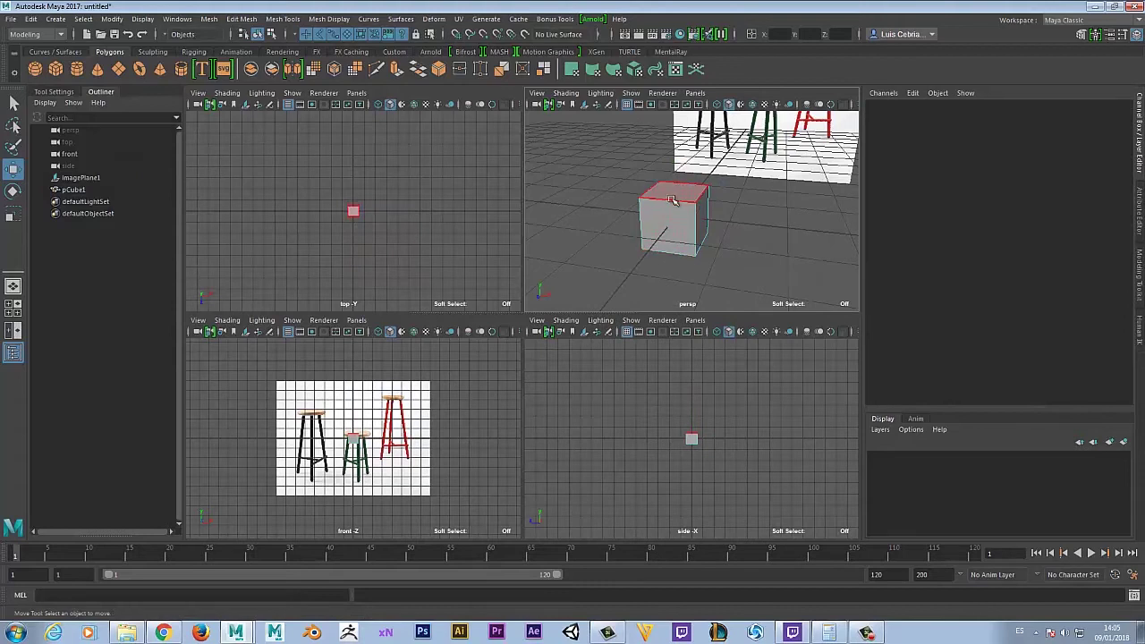
pyautogui.keyDown('alt'); pyautogui.moveTo(673, 214); pyautogui.dragTo(656, 226); pyautogui.keyUp('alt')
pyautogui.rightClick(654, 224)
pyautogui.moveTo(655, 223); pyautogui.dragTo(655, 190, button='right')
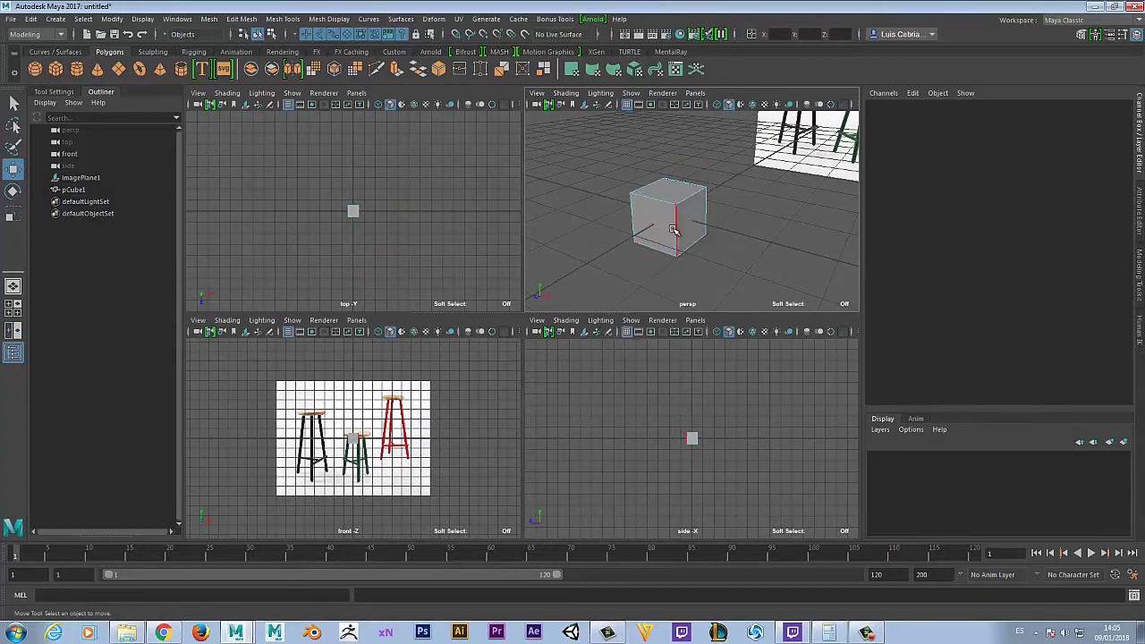
pyautogui.moveTo(654, 227); pyautogui.dragTo(621, 223, button='right')
pyautogui.keyDown('alt'); pyautogui.moveTo(654, 234); pyautogui.dragTo(705, 238); pyautogui.keyUp('alt')
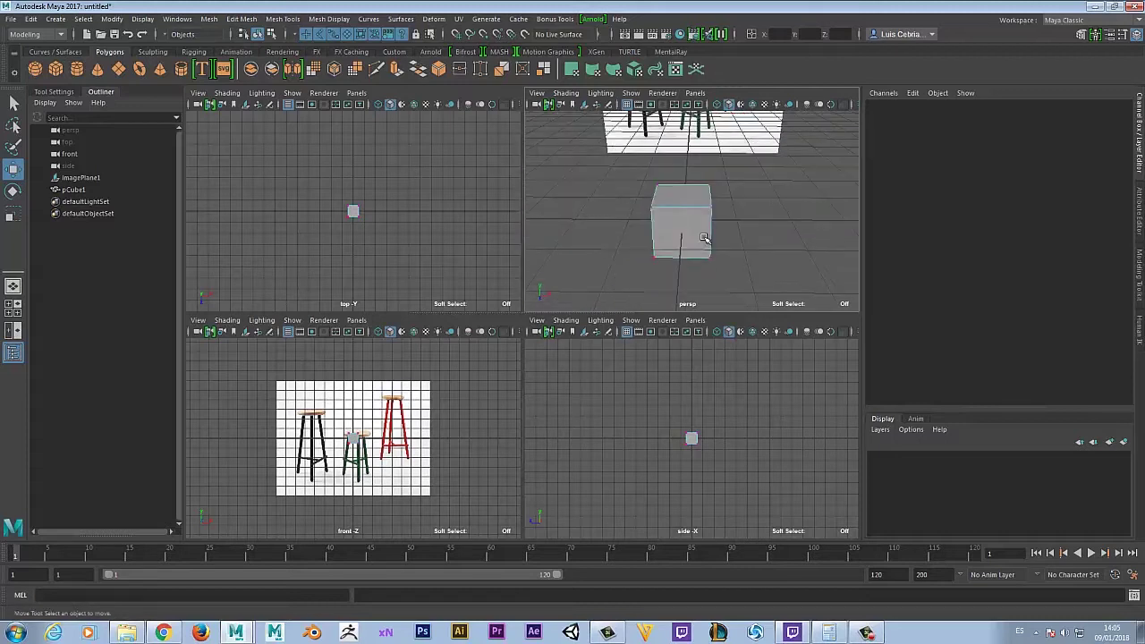
# Step: Select the cube's front face in Face mode and move it outward along Z
pyautogui.keyDown('alt'); pyautogui.moveTo(705, 238); pyautogui.dragTo(666, 230); pyautogui.keyUp('alt')
pyautogui.rightClick(662, 228)
pyautogui.moveTo(662, 228); pyautogui.dragTo(660, 256, button='right')
pyautogui.click(658, 234)
pyautogui.moveTo(617, 245); pyautogui.dragTo(597, 268)
# Step: Select the cube's front top edge in Edge mode and move it upward
pyautogui.moveTo(661, 185); pyautogui.dragTo(659, 160, button='right')
pyautogui.click(633, 194)
pyautogui.moveTo(628, 188); pyautogui.dragTo(667, 179)
# Step: Select the front top corner vertex in Vertex mode and pull it outward along X
pyautogui.moveTo(639, 217); pyautogui.dragTo(586, 214, button='right')
pyautogui.click(656, 187)
pyautogui.keyDown('alt'); pyautogui.moveTo(649, 226); pyautogui.dragTo(677, 266); pyautogui.keyUp('alt')
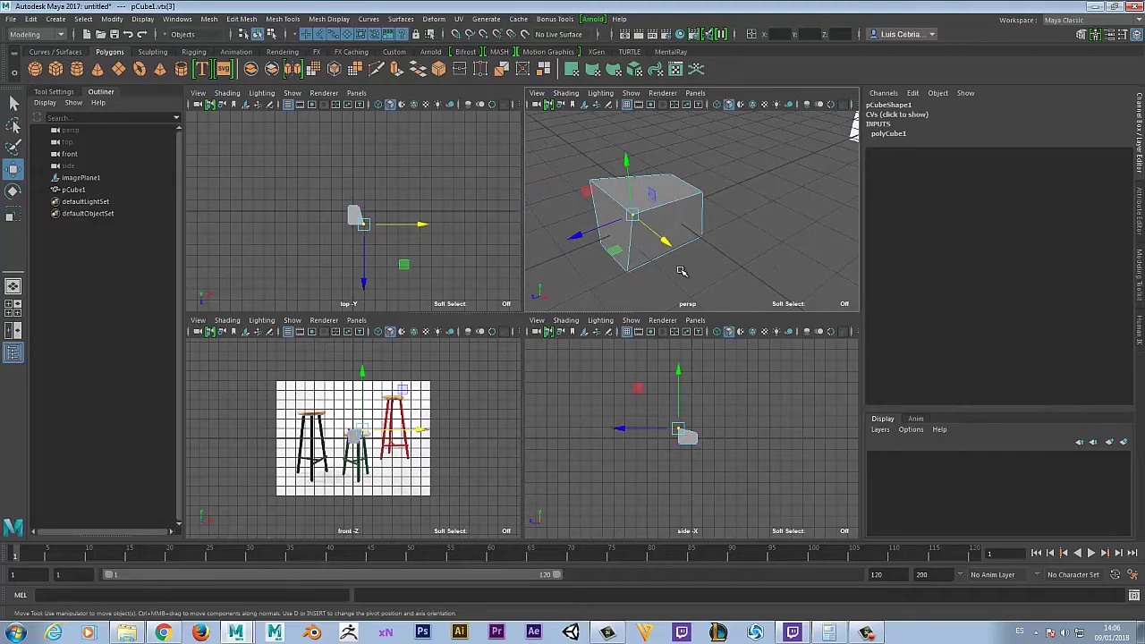
pyautogui.keyDown('alt'); pyautogui.moveTo(610, 269); pyautogui.dragTo(684, 281); pyautogui.keyUp('alt')
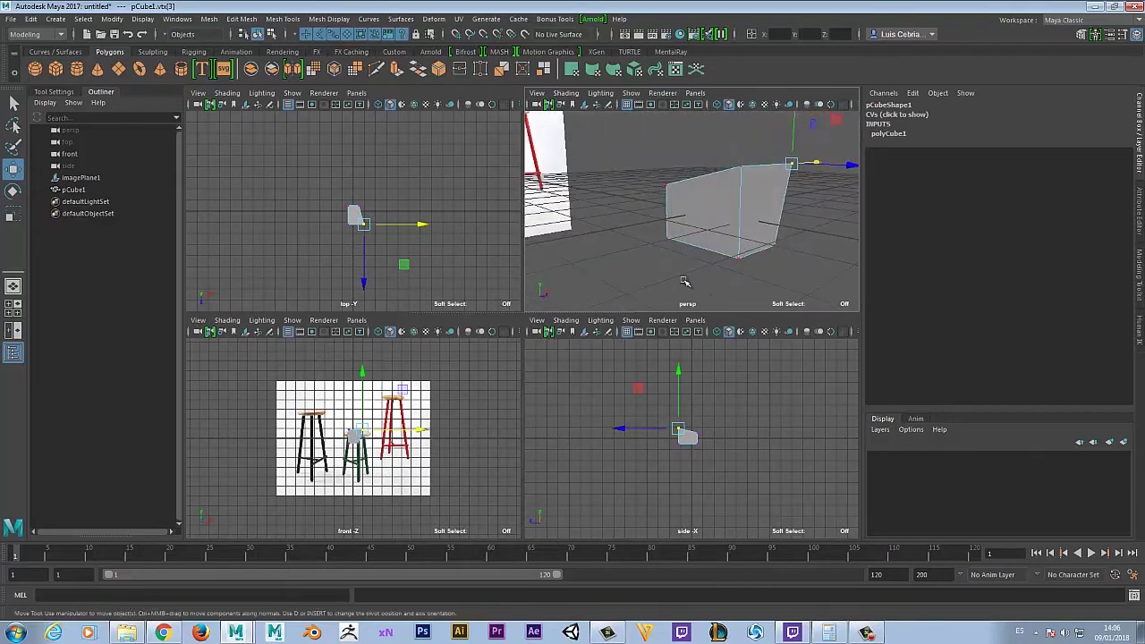
pyautogui.keyDown('alt'); pyautogui.moveTo(731, 191); pyautogui.dragTo(655, 259); pyautogui.keyUp('alt')
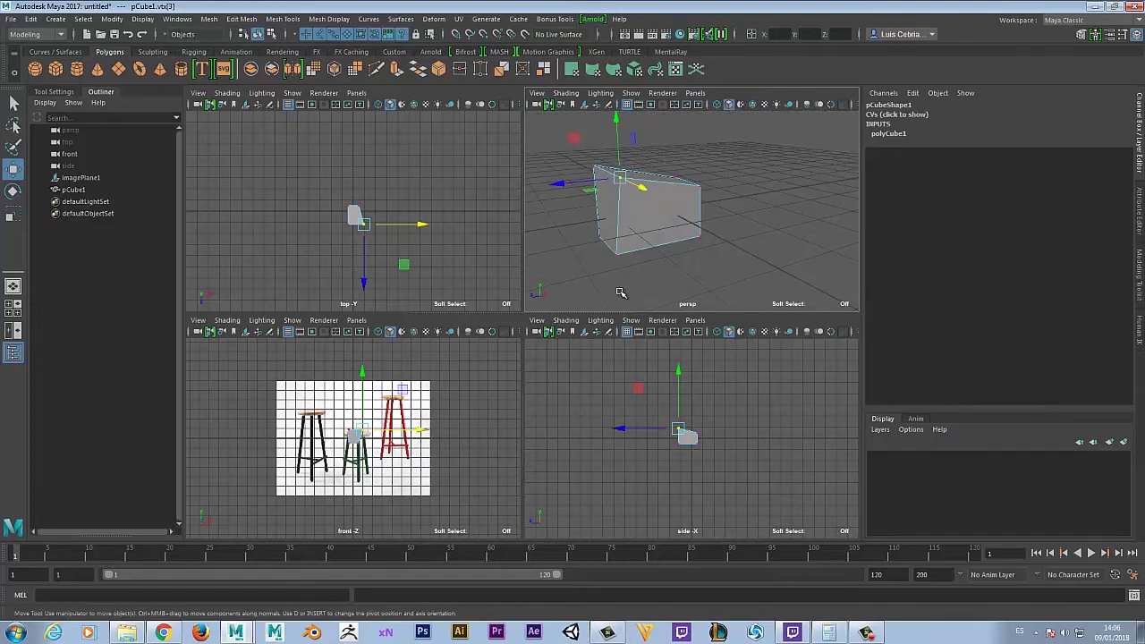
pyautogui.keyDown('alt'); pyautogui.moveTo(614, 215); pyautogui.dragTo(626, 220); pyautogui.keyUp('alt')
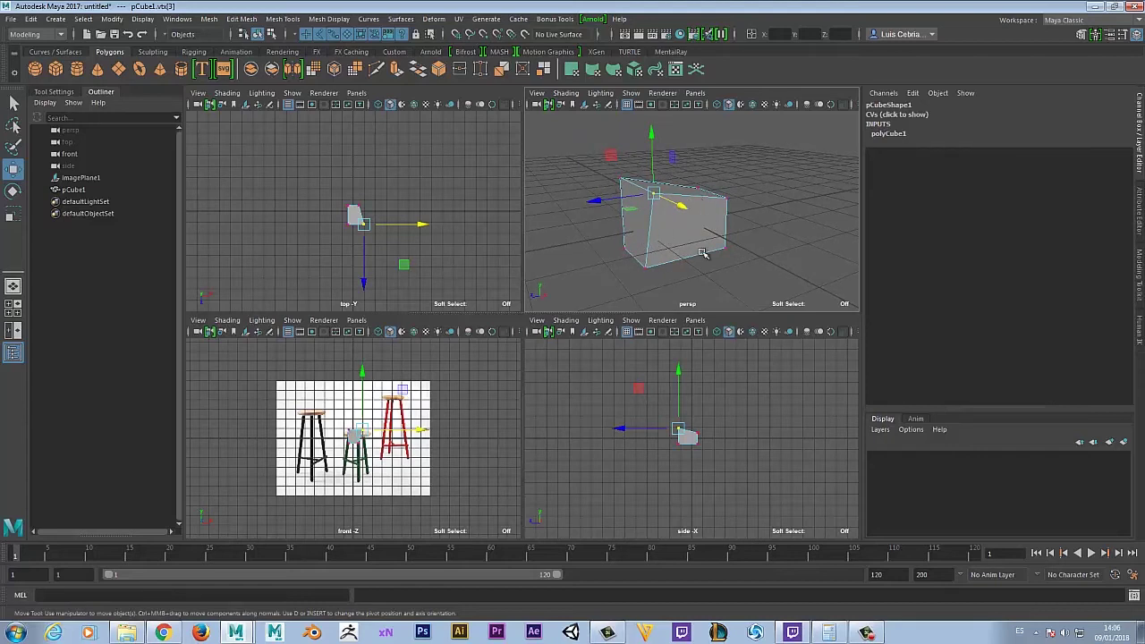
# Step: Switch the cube to Face mode and select several of its faces in turn
pyautogui.rightClick(666, 232)
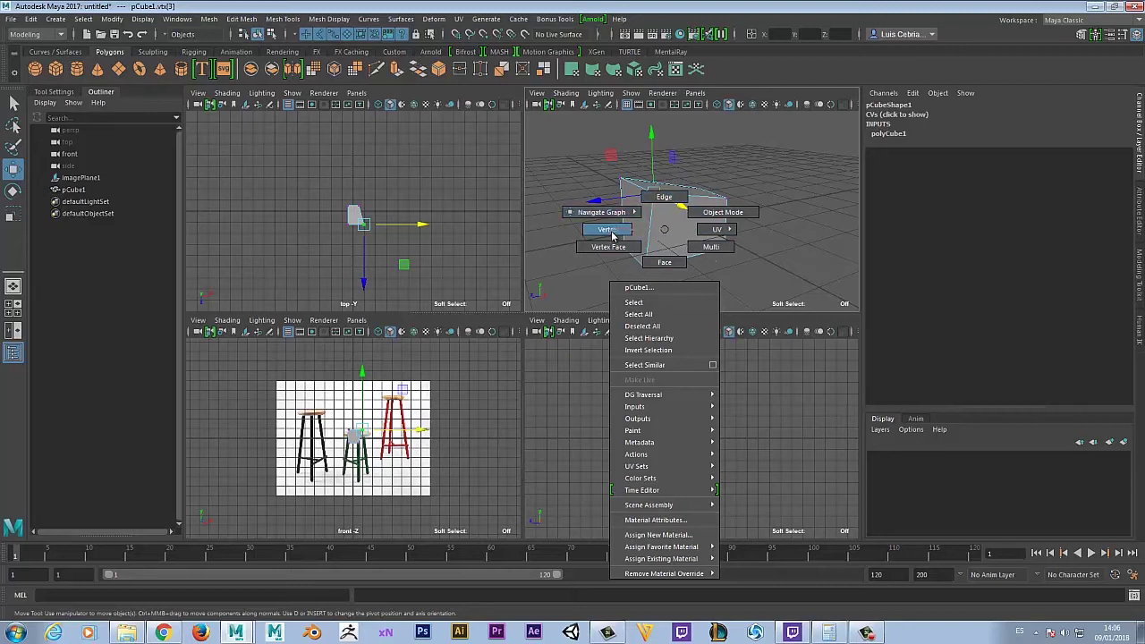
pyautogui.rightClick(664, 265)
pyautogui.click(680, 247)
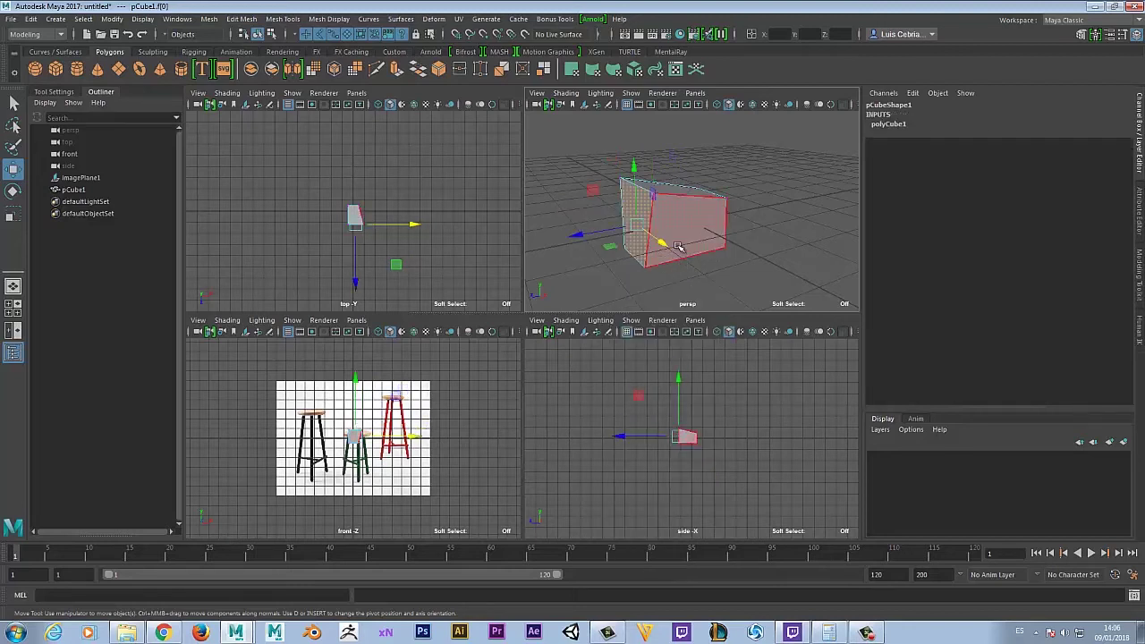
pyautogui.click(686, 221)
pyautogui.click(640, 213)
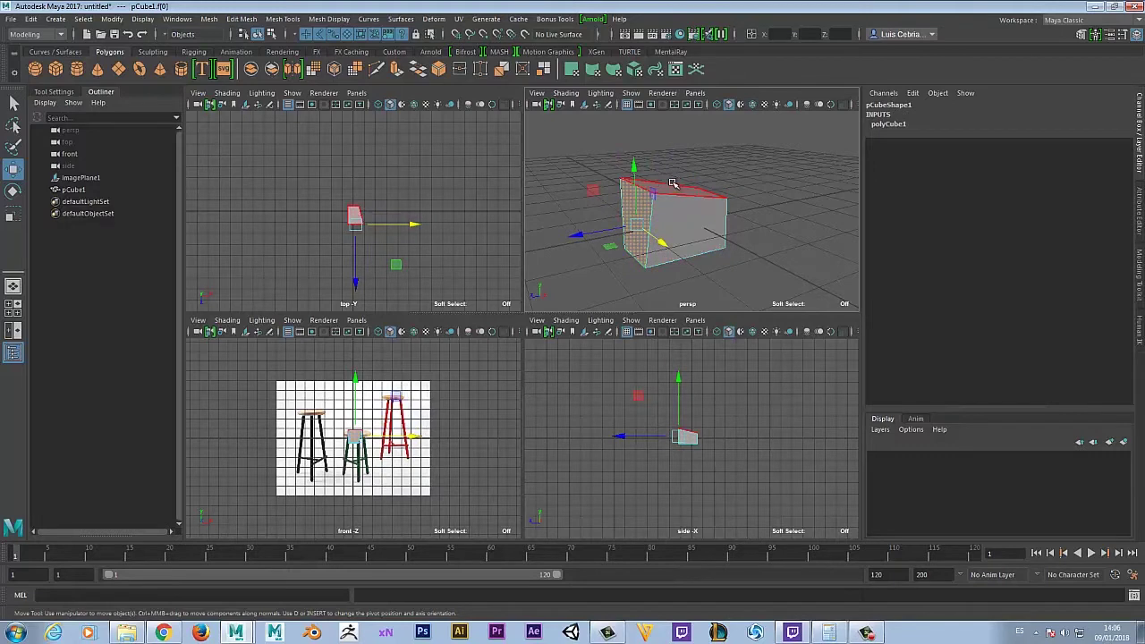
pyautogui.click(675, 187)
pyautogui.click(686, 229)
pyautogui.keyDown('alt'); pyautogui.moveTo(686, 229); pyautogui.dragTo(649, 244); pyautogui.keyUp('alt')
# Step: Return the cube to Object Mode and select it as a whole
pyautogui.moveTo(682, 191); pyautogui.dragTo(729, 177, button='right')
pyautogui.click(689, 218)
pyautogui.click(793, 191)
pyautogui.click(680, 221)
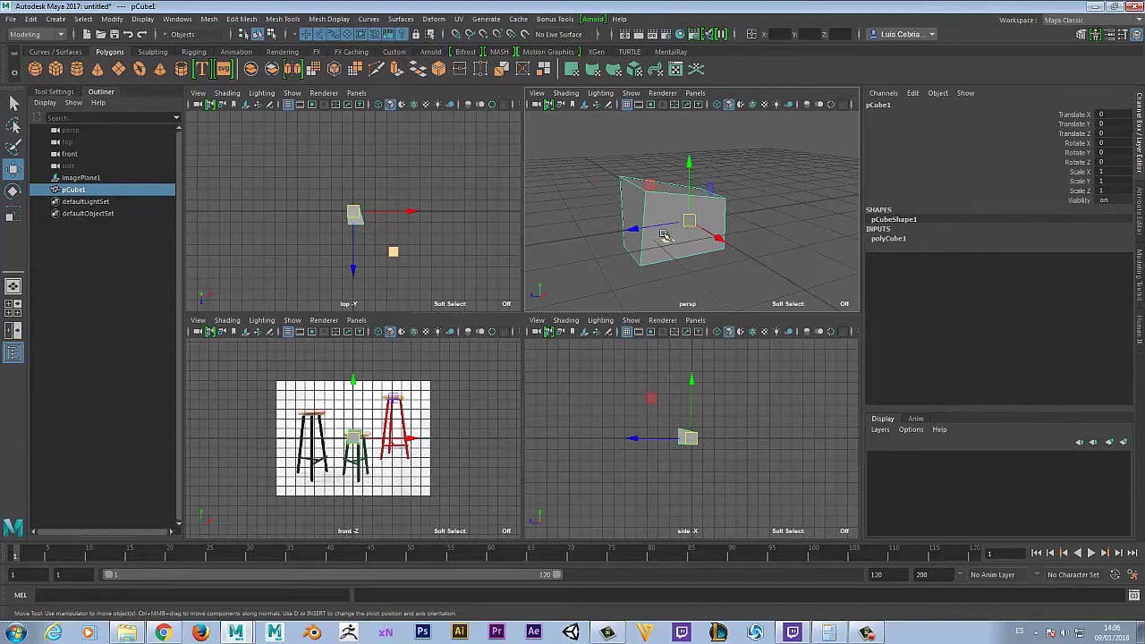
# Step: Move the cube with the Move tool to about X -0.403, Y 0.464, Z -0.221
pyautogui.press('q')
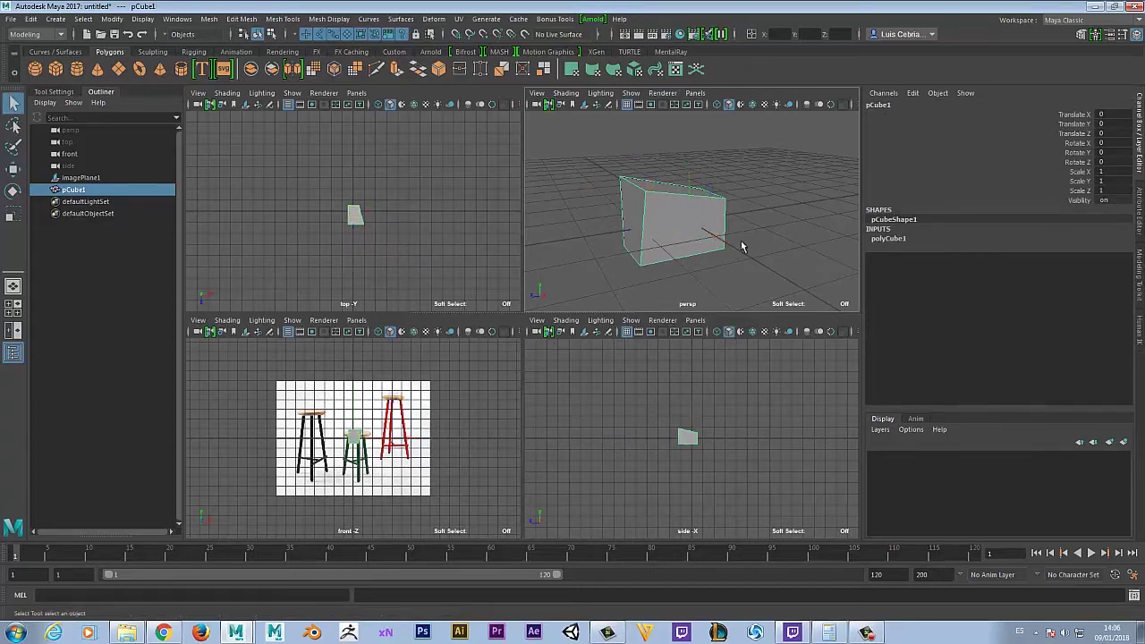
pyautogui.keyDown('alt'); pyautogui.moveTo(639, 219); pyautogui.dragTo(759, 239); pyautogui.keyUp('alt')
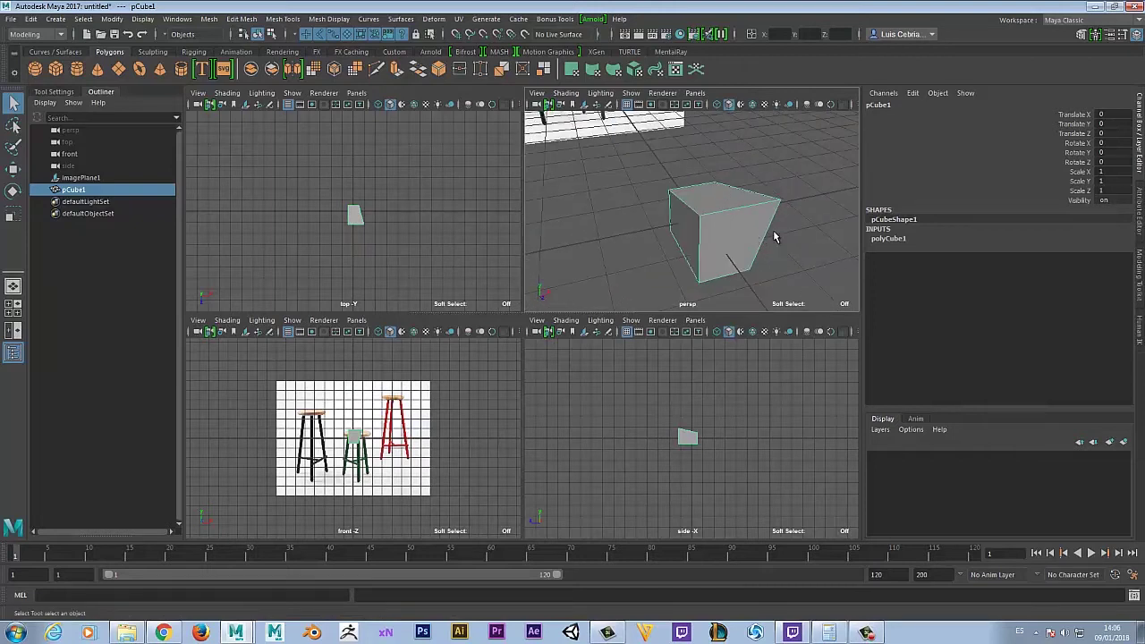
pyautogui.press('w')
pyautogui.keyDown('alt'); pyautogui.moveTo(768, 268); pyautogui.dragTo(691, 260); pyautogui.keyUp('alt')
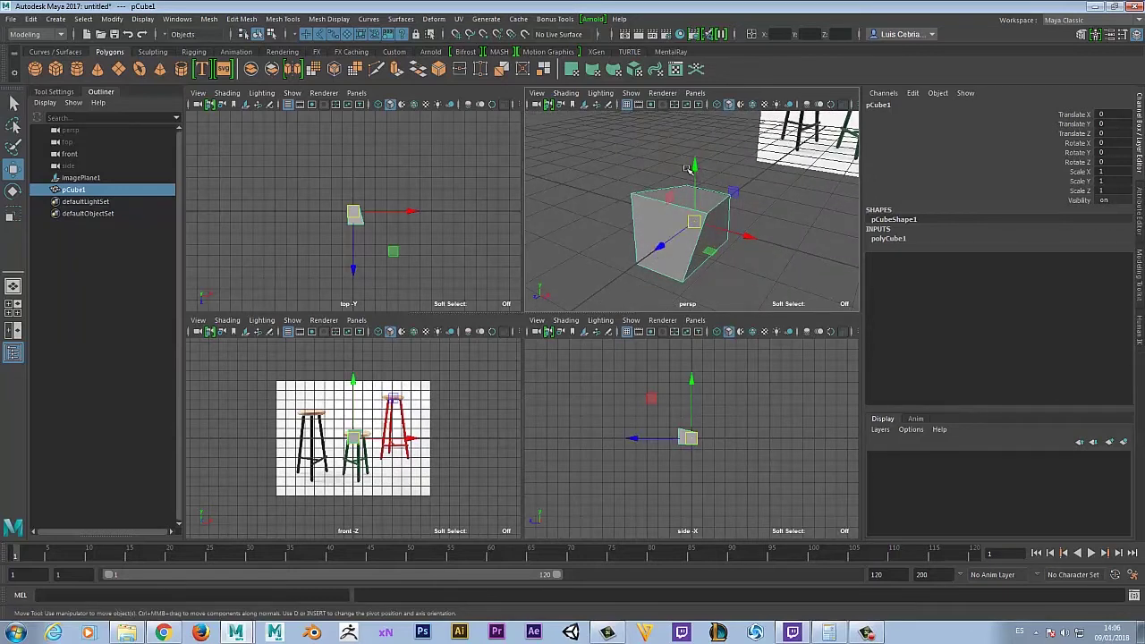
pyautogui.moveTo(746, 236); pyautogui.dragTo(651, 225)
pyautogui.moveTo(677, 170); pyautogui.dragTo(707, 232)
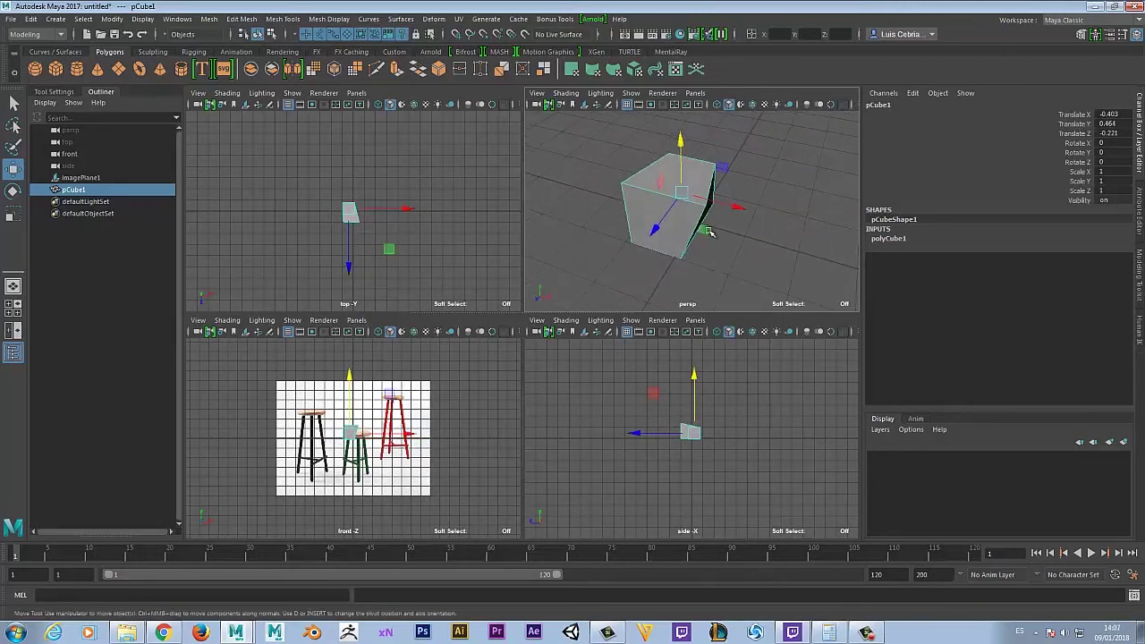
# Step: Try a free move of the cube, undo it, and reposition the cube at about X -0.812, Y 0.464, Z 0.024
pyautogui.keyDown('alt'); pyautogui.moveTo(649, 254); pyautogui.dragTo(636, 247); pyautogui.keyUp('alt')
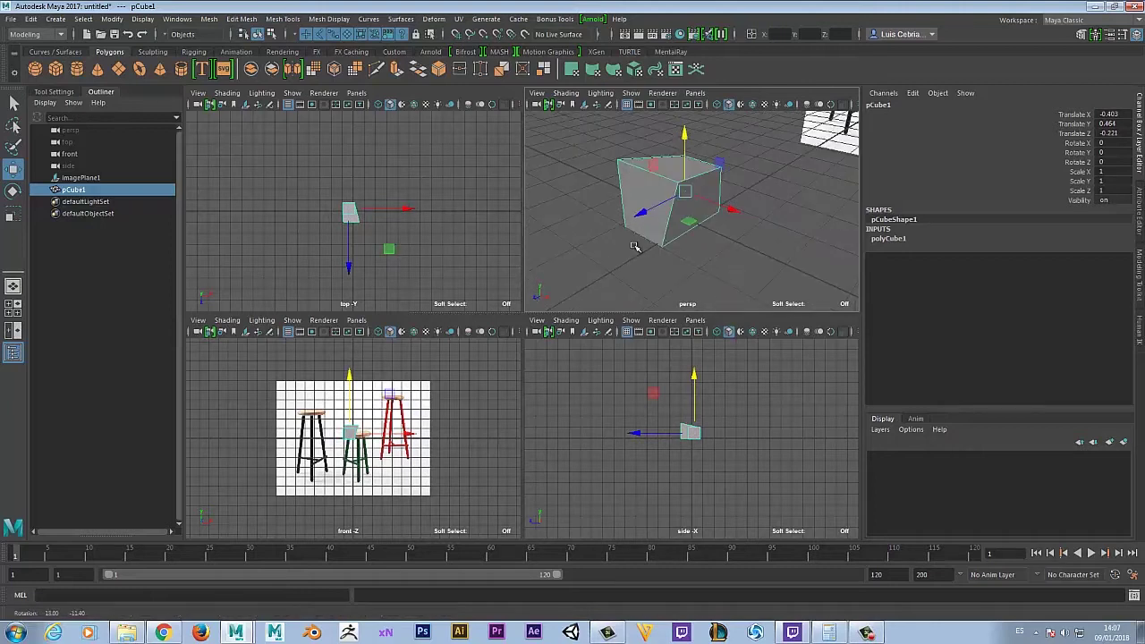
pyautogui.moveTo(684, 192); pyautogui.dragTo(724, 217)
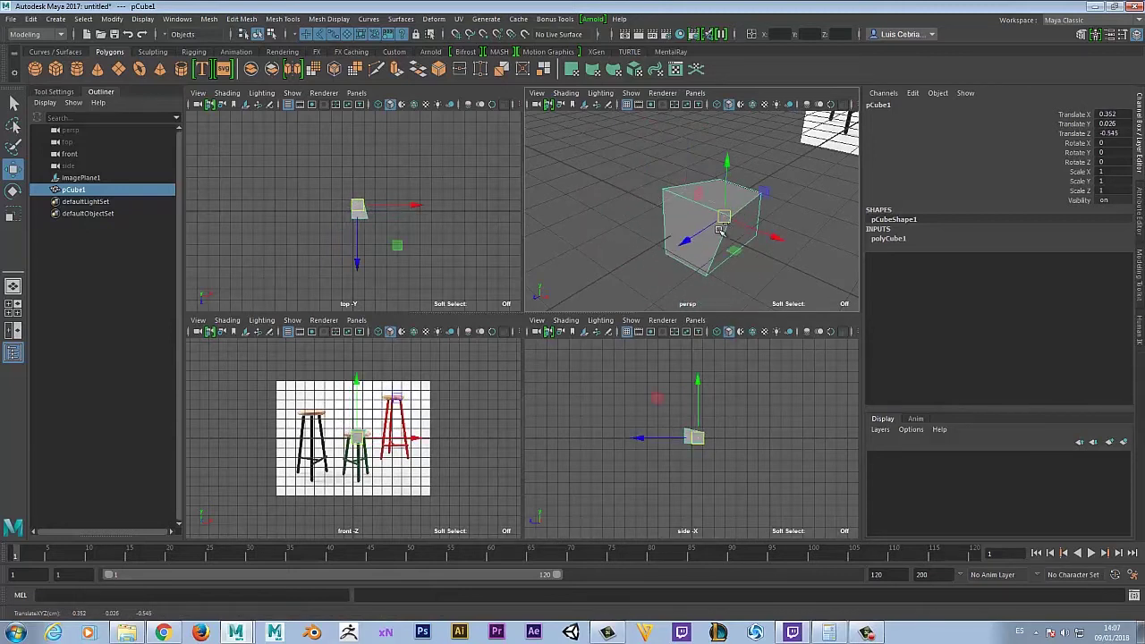
pyautogui.hotkey('ctrl', 'z')
pyautogui.moveTo(688, 224); pyautogui.dragTo(653, 241)
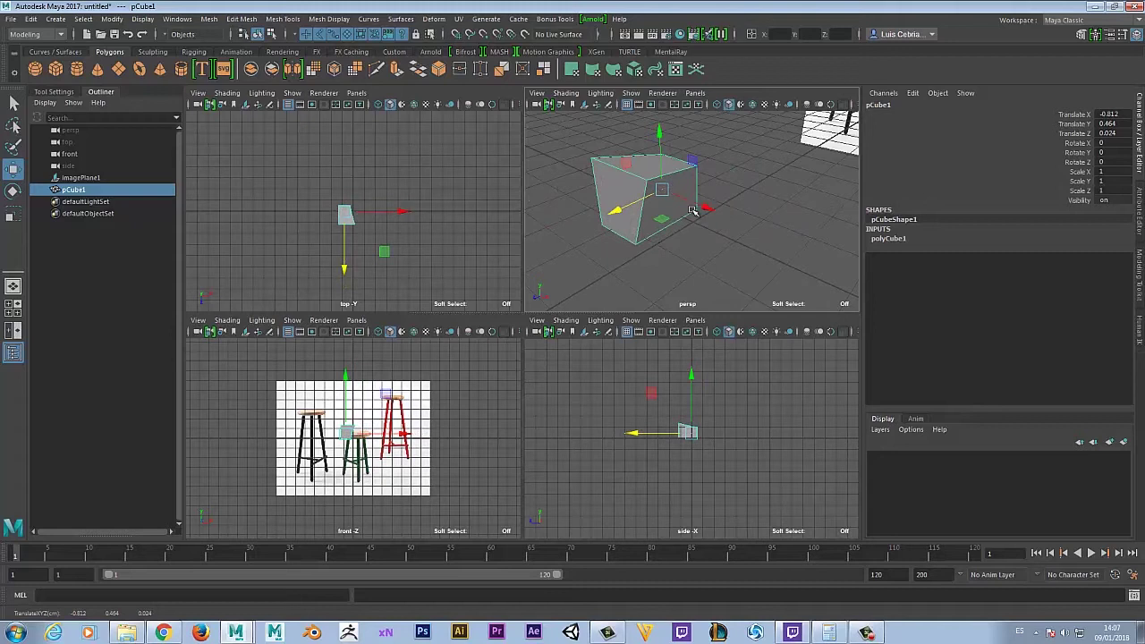
# Step: Rotate the cube with the Rotate tool to about X 19.046, Y 21.418, Z 145.702 degrees
pyautogui.keyDown('alt'); pyautogui.moveTo(762, 209); pyautogui.dragTo(619, 240); pyautogui.keyUp('alt')
pyautogui.keyDown('alt'); pyautogui.moveTo(619, 240); pyautogui.dragTo(696, 271, button='middle'); pyautogui.keyUp('alt')
pyautogui.keyDown('alt'); pyautogui.moveTo(710, 261); pyautogui.dragTo(713, 188); pyautogui.keyUp('alt')
pyautogui.press('e')
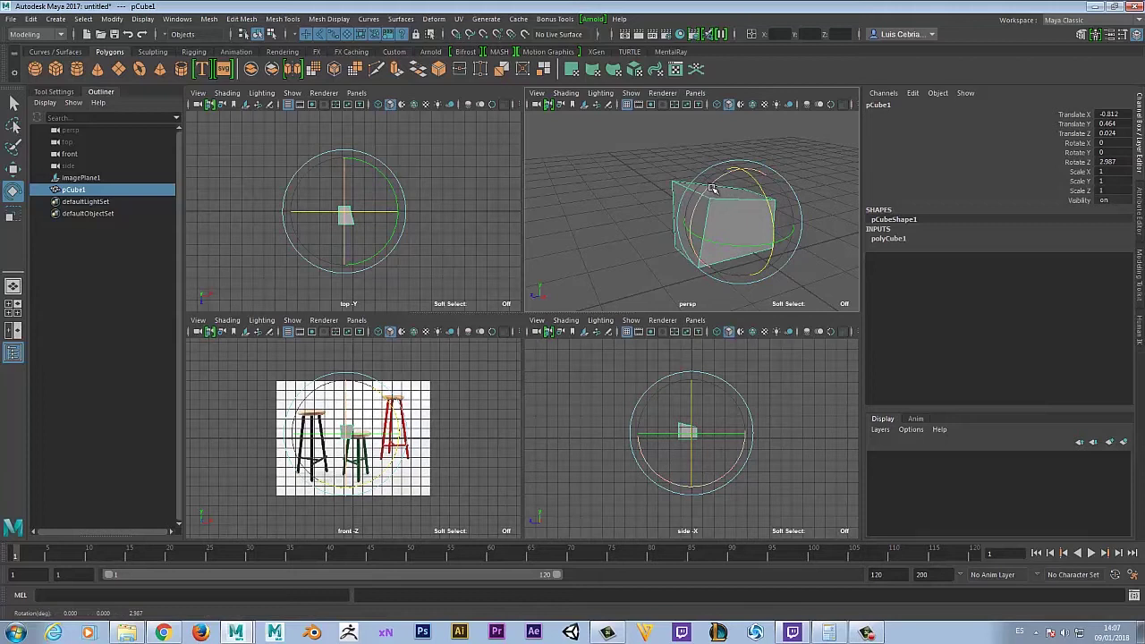
pyautogui.moveTo(742, 247); pyautogui.dragTo(656, 241)
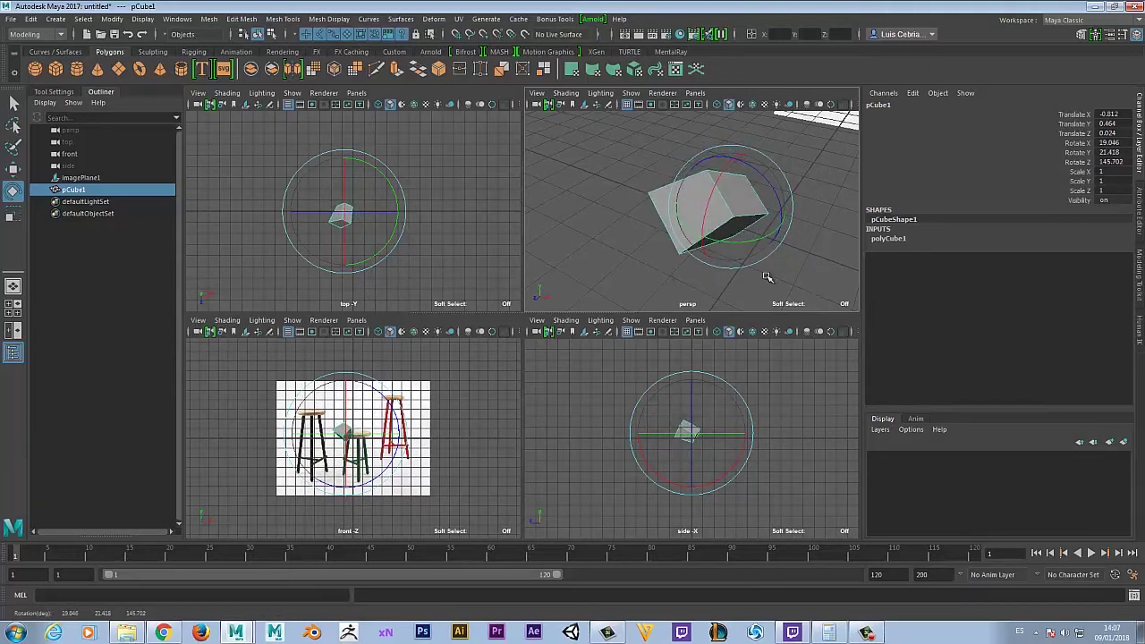
# Step: Scale the cube uniformly with the Scale tool to about 0.921
pyautogui.press('r')
pyautogui.moveTo(767, 277)
pyautogui.keyDown('alt'); pyautogui.mouseDown()
pyautogui.moveTo(621, 235)
pyautogui.moveTo(602, 251)
pyautogui.moveTo(718, 275)
pyautogui.moveTo(748, 265)
pyautogui.mouseUp(); pyautogui.keyUp('alt')
pyautogui.moveTo(741, 220)
pyautogui.mouseDown()
pyautogui.moveTo(815, 266)
pyautogui.moveTo(726, 227)
pyautogui.moveTo(820, 286)
pyautogui.moveTo(690, 253)
pyautogui.moveTo(726, 190)
pyautogui.moveTo(672, 223)
pyautogui.moveTo(728, 256)
pyautogui.moveTo(750, 243)
pyautogui.moveTo(756, 255)
pyautogui.moveTo(748, 238)
pyautogui.moveTo(763, 186)
pyautogui.moveTo(734, 149)
pyautogui.moveTo(732, 215)
pyautogui.mouseUp()
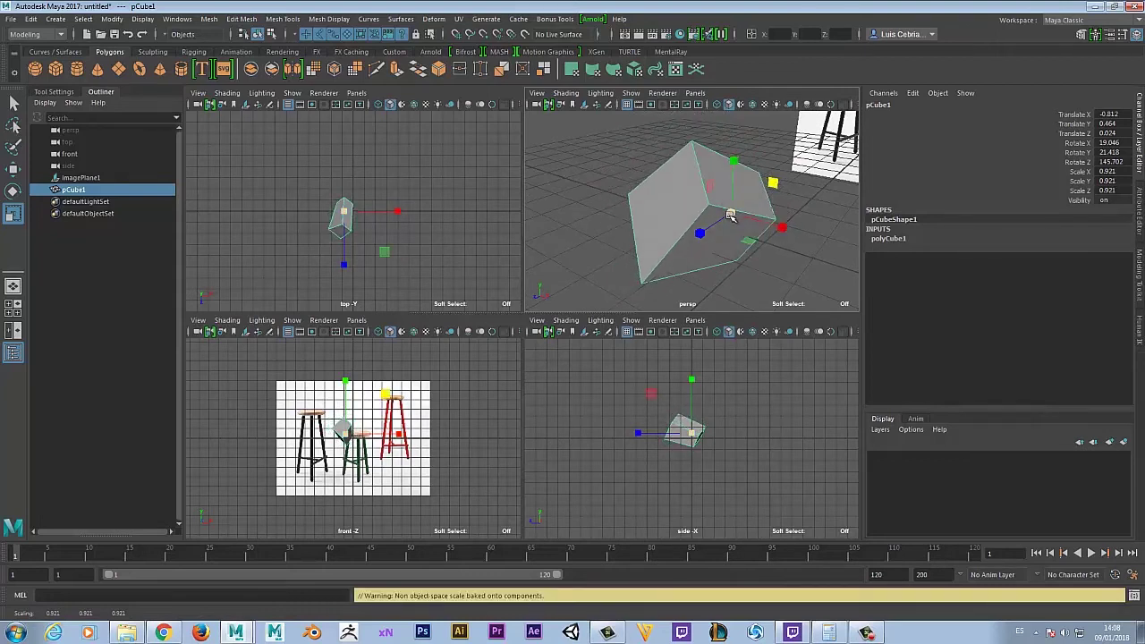
# Step: Examine the transformed cube from different angles and distances in the perspective view
pyautogui.scroll(-5, 707, 205)
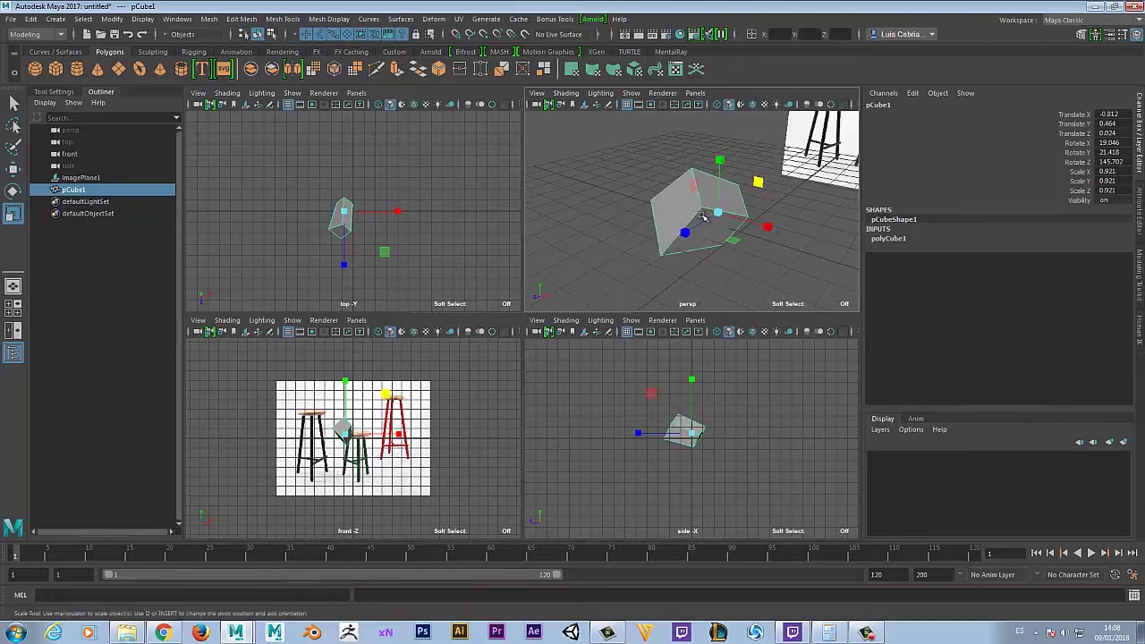
pyautogui.scroll(2, 723, 248)
pyautogui.keyDown('alt'); pyautogui.moveTo(583, 204); pyautogui.dragTo(593, 235); pyautogui.keyUp('alt')
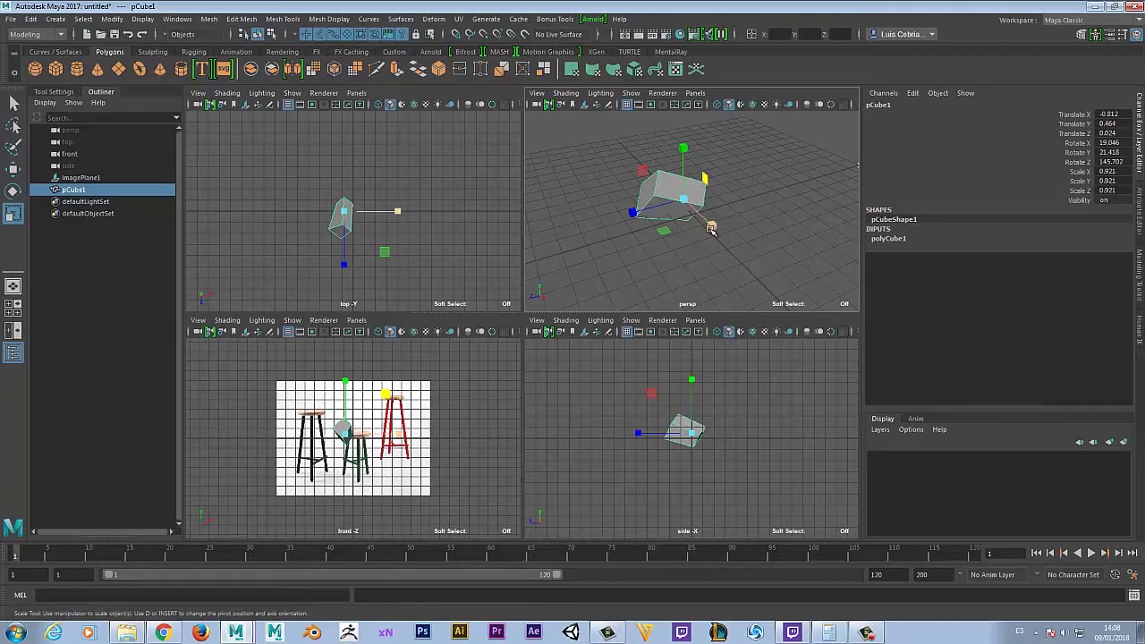
pyautogui.keyDown('alt'); pyautogui.moveTo(652, 254); pyautogui.dragTo(697, 234); pyautogui.keyUp('alt')
pyautogui.scroll(-3, 696, 234)
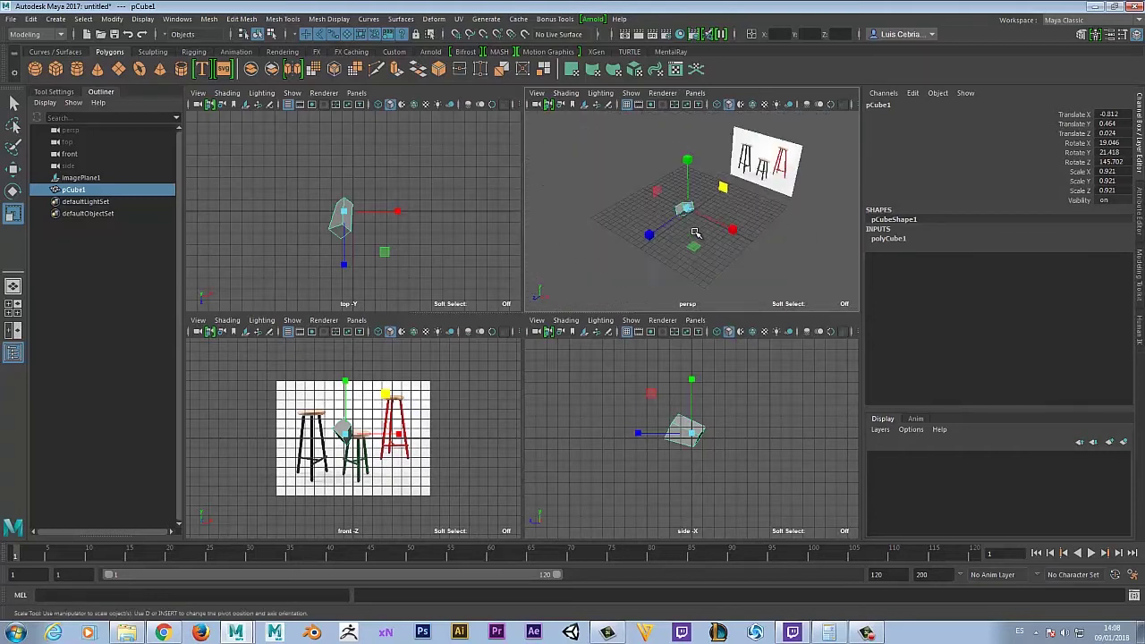
pyautogui.scroll(5, 692, 234)
pyautogui.scroll(-4, 691, 235)
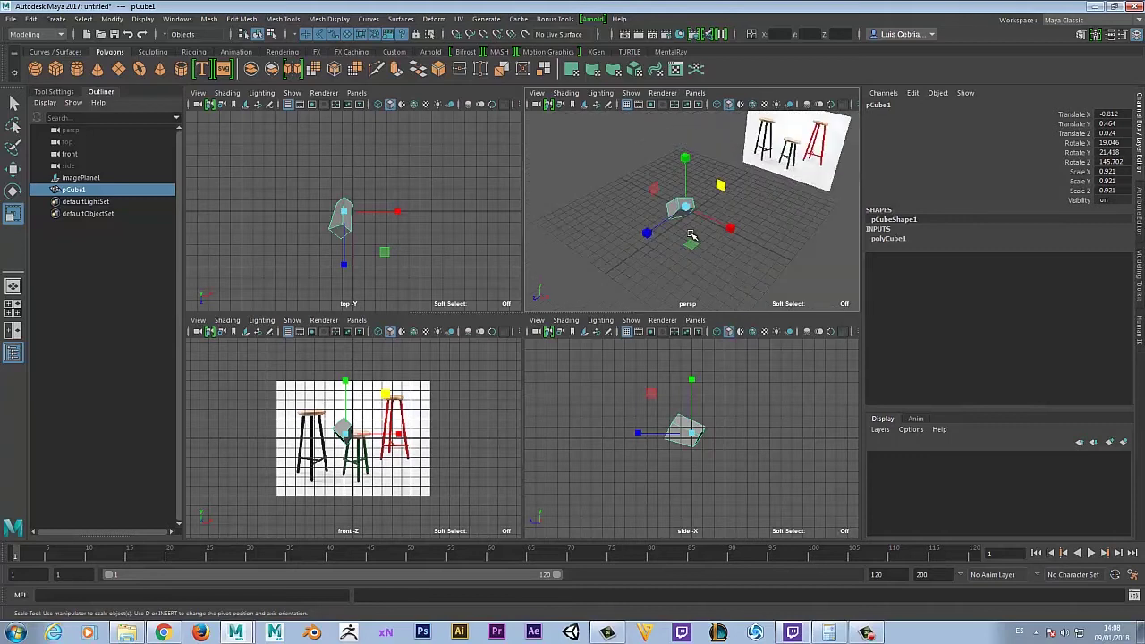
pyautogui.scroll(2, 689, 235)
pyautogui.scroll(3, 741, 214)
pyautogui.scroll(-3, 742, 271)
pyautogui.scroll(4, 725, 219)
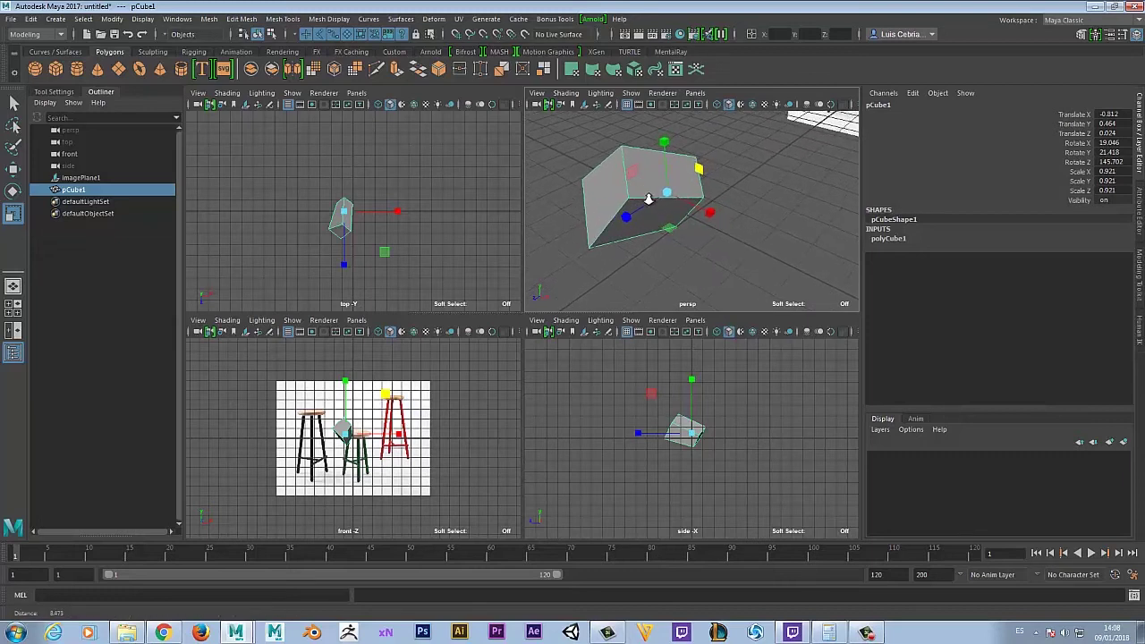
pyautogui.scroll(2, 649, 198)
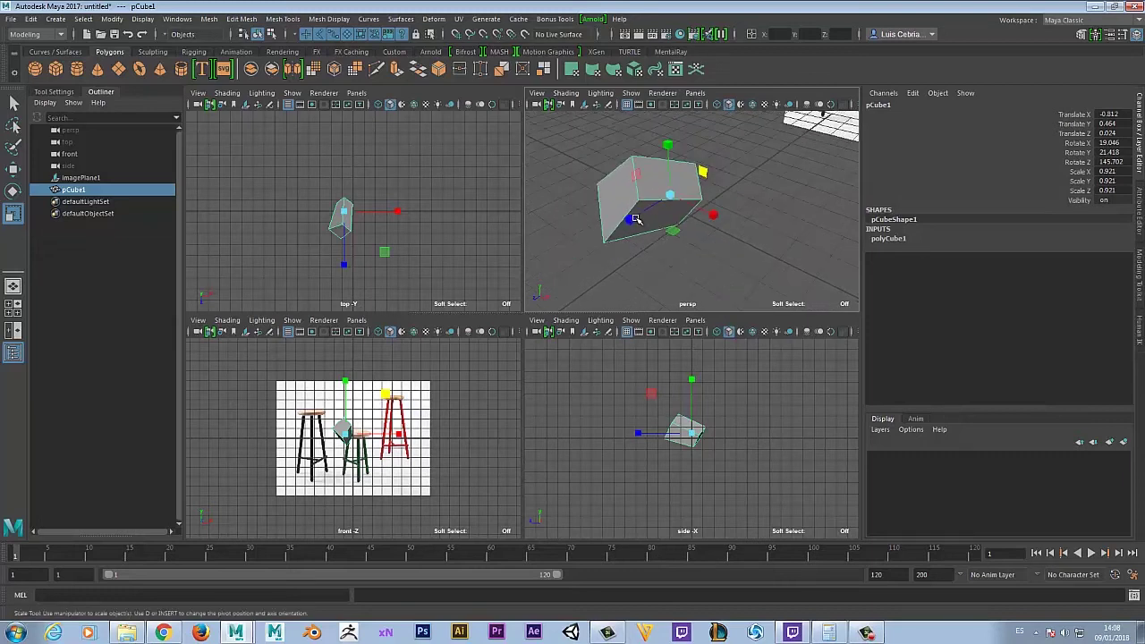
# Step: Inspect the cube at close range and from inside, and return to an overview showing it with the reference image
pyautogui.scroll(3, 635, 219)
pyautogui.keyDown('alt'); pyautogui.moveTo(620, 229); pyautogui.dragTo(726, 234, button='middle'); pyautogui.keyUp('alt')
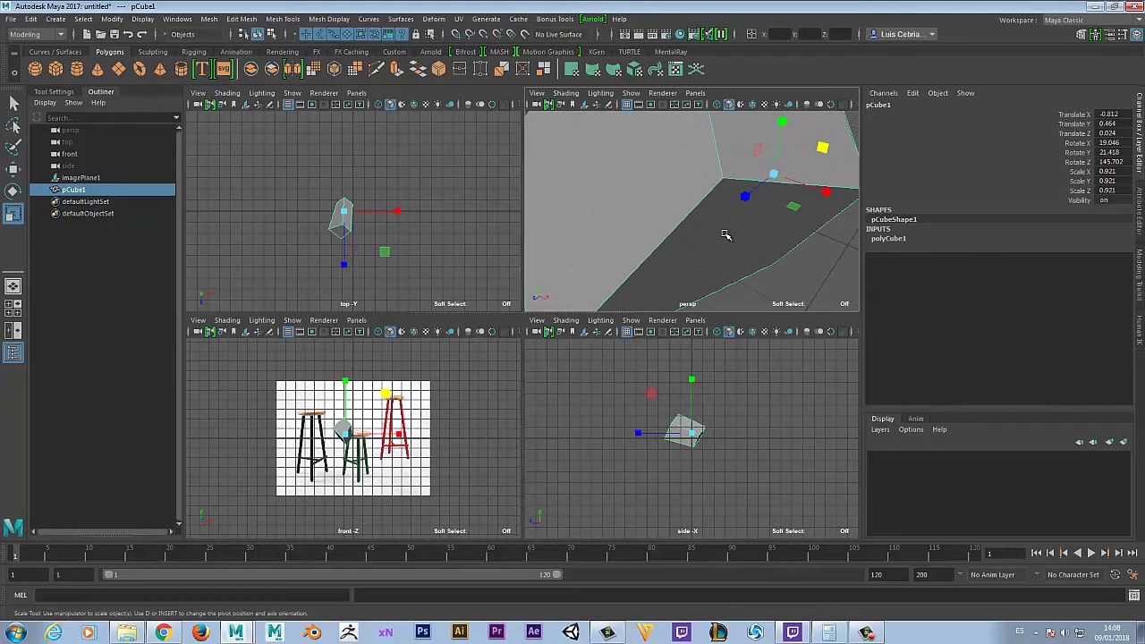
pyautogui.keyDown('alt'); pyautogui.moveTo(741, 199); pyautogui.dragTo(692, 224); pyautogui.keyUp('alt')
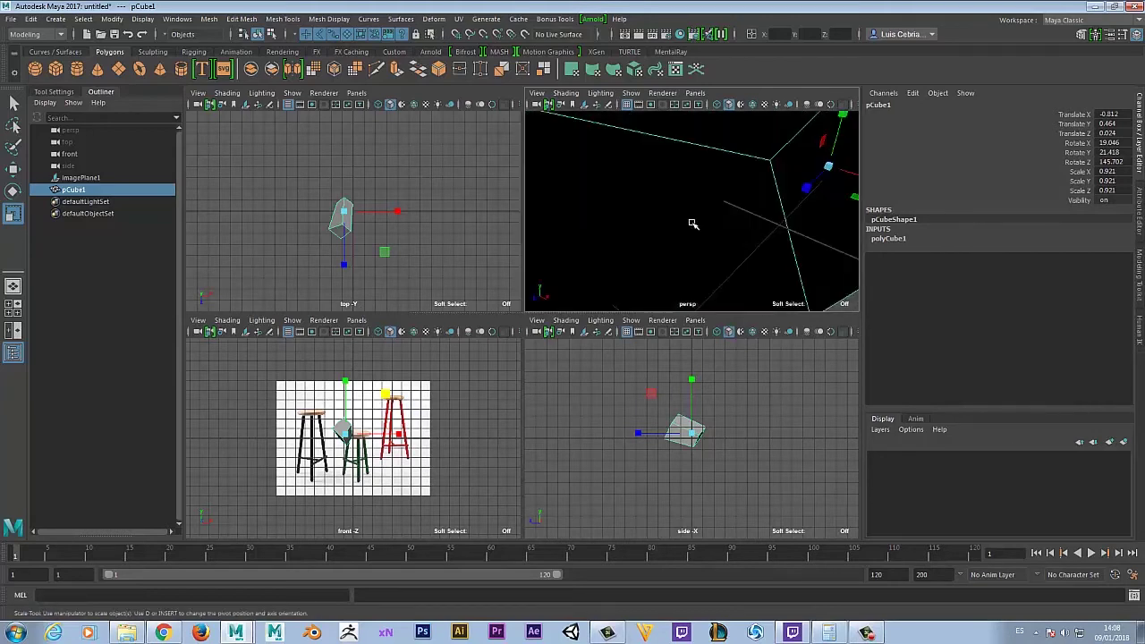
pyautogui.scroll(-3, 690, 222)
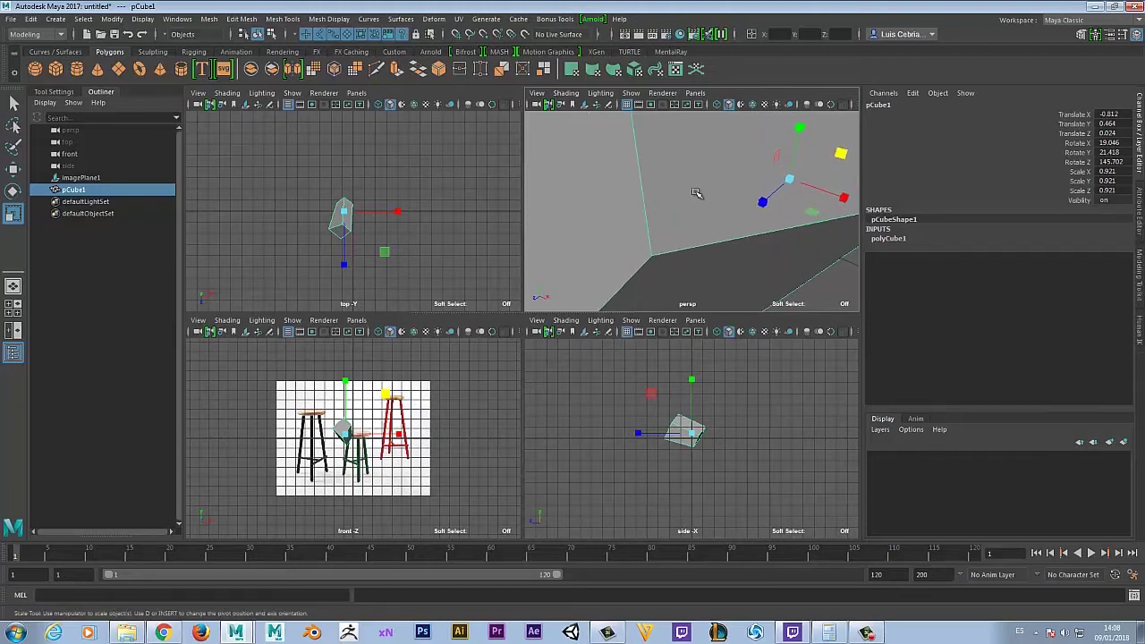
pyautogui.scroll(-8, 697, 192)
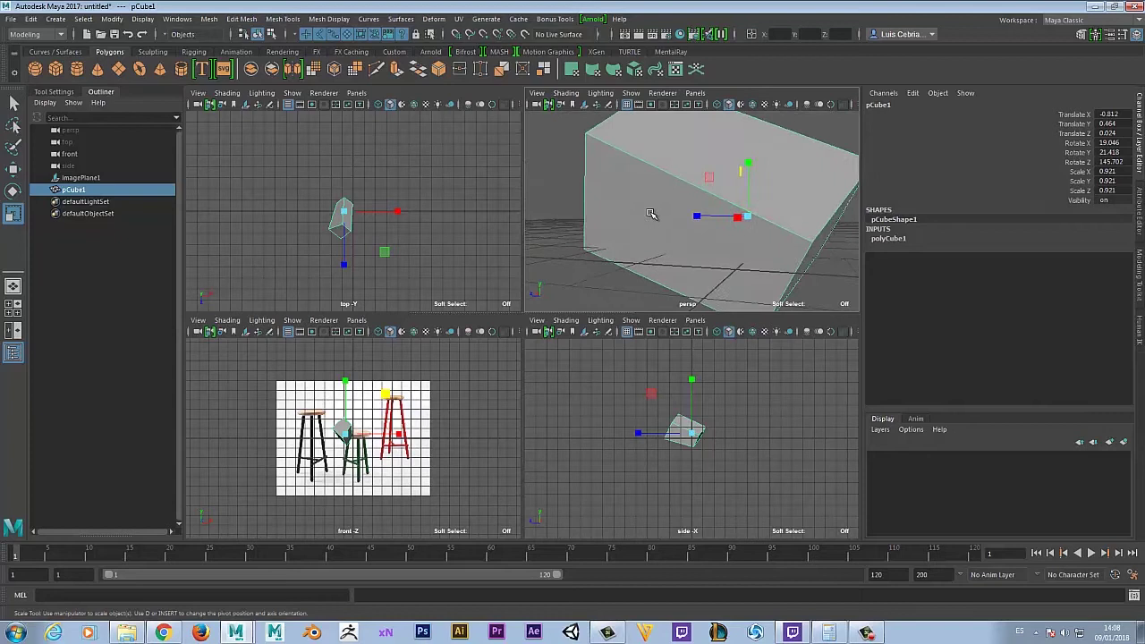
pyautogui.keyDown('alt'); pyautogui.moveTo(768, 204); pyautogui.dragTo(640, 226); pyautogui.keyUp('alt')
pyautogui.keyDown('alt'); pyautogui.moveTo(597, 189); pyautogui.dragTo(636, 219); pyautogui.keyUp('alt')
pyautogui.keyDown('alt'); pyautogui.moveTo(636, 219); pyautogui.dragTo(780, 219, button='middle'); pyautogui.keyUp('alt')
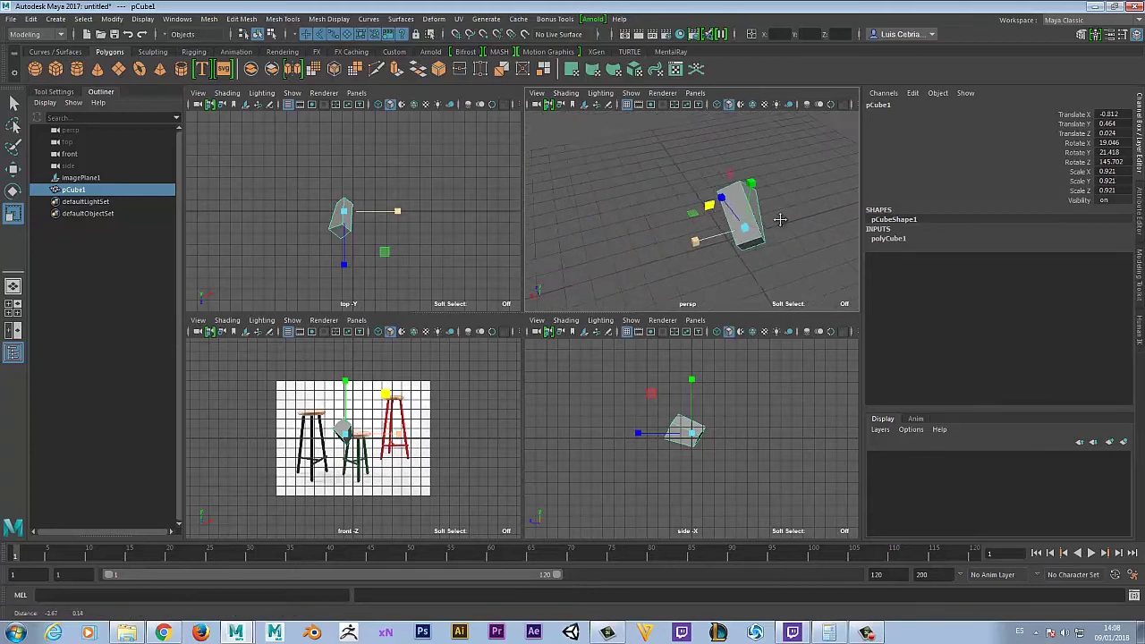
pyautogui.keyDown('alt'); pyautogui.moveTo(680, 224); pyautogui.dragTo(591, 244); pyautogui.keyUp('alt')
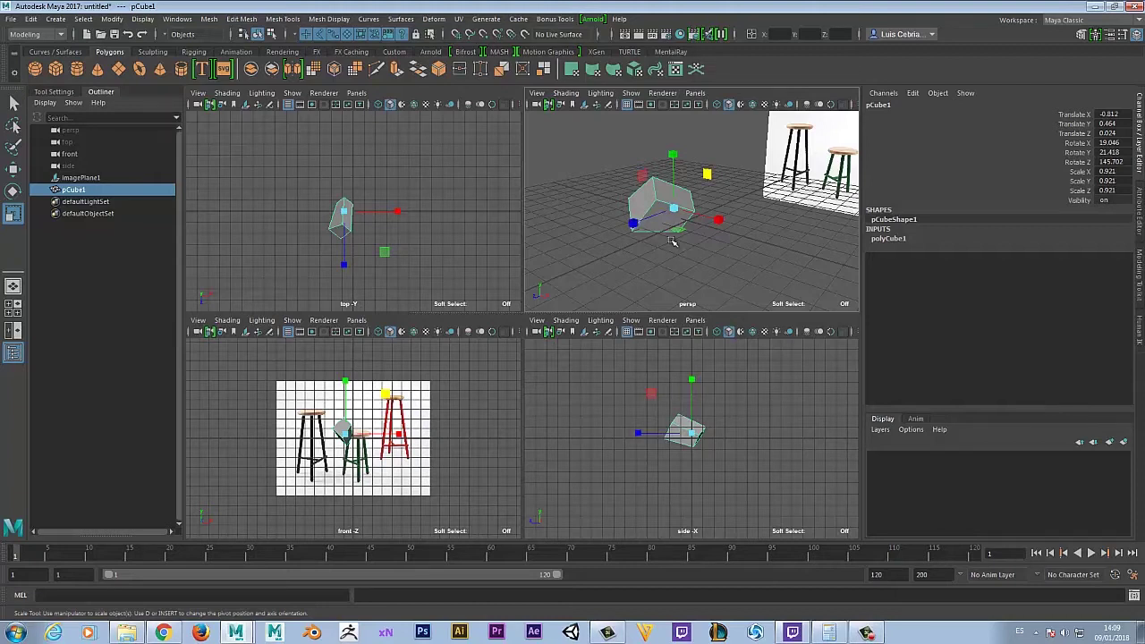
# Step: Delete the cube and create a default polygon cylinder at the origin
pyautogui.press('Delete')
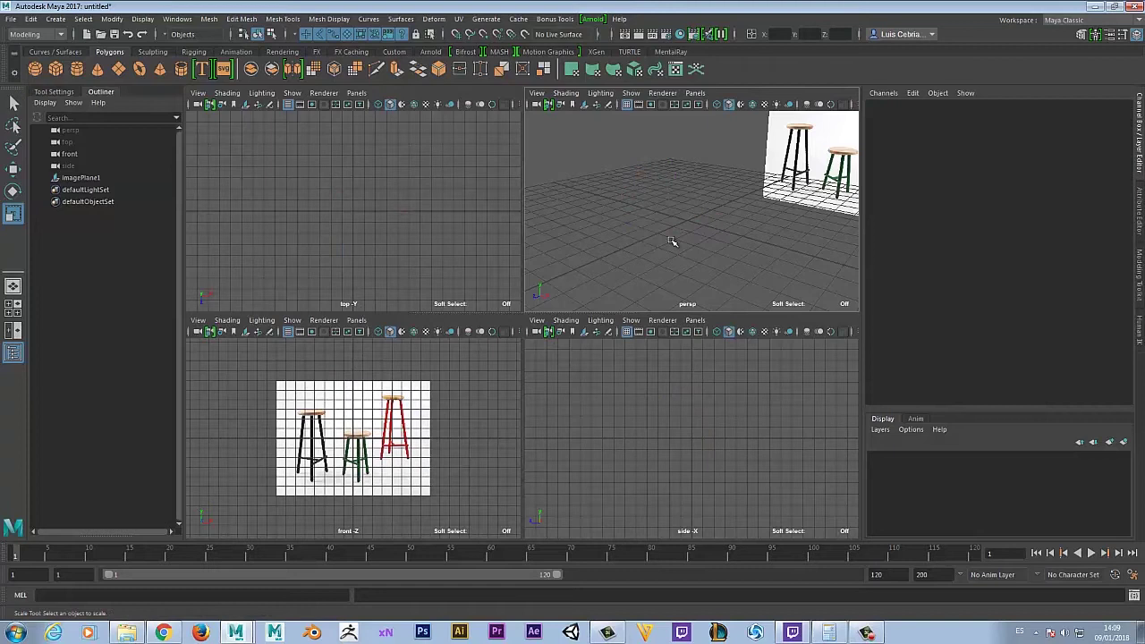
pyautogui.keyDown('alt'); pyautogui.moveTo(673, 241); pyautogui.dragTo(712, 260); pyautogui.keyUp('alt')
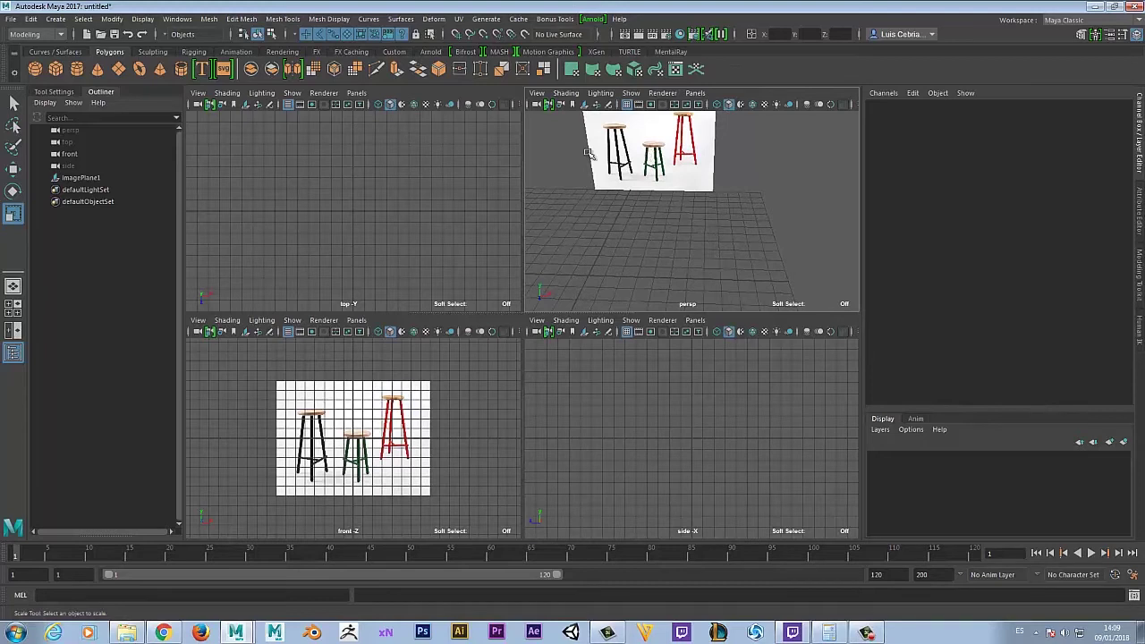
pyautogui.click(76, 69)
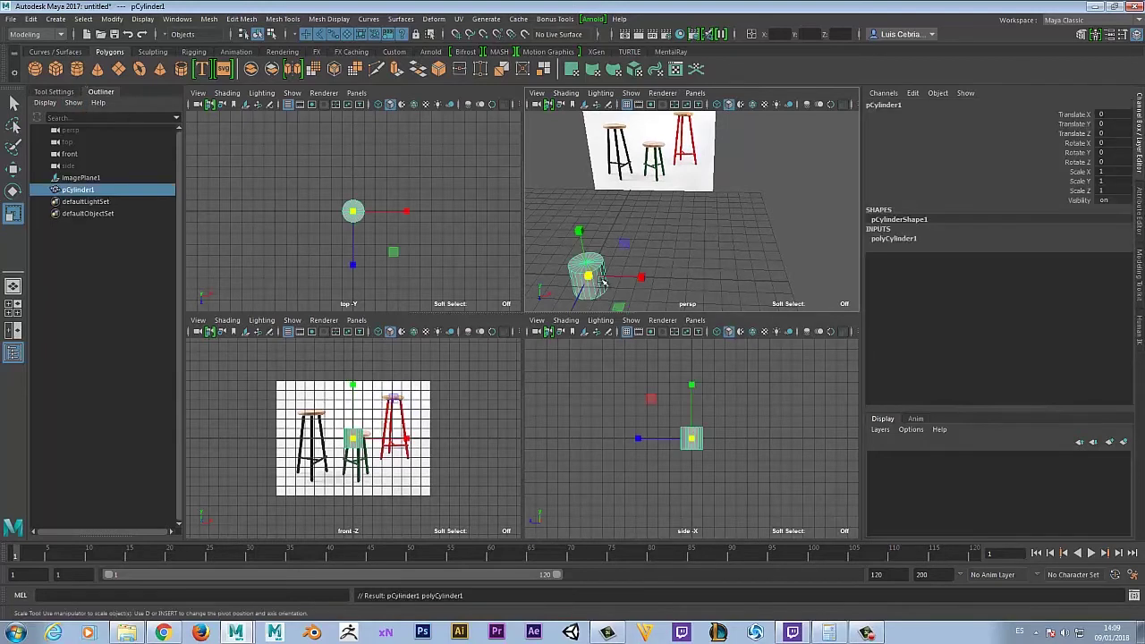
pyautogui.keyDown('alt'); pyautogui.moveTo(617, 269); pyautogui.dragTo(656, 244, button='middle'); pyautogui.keyUp('alt')
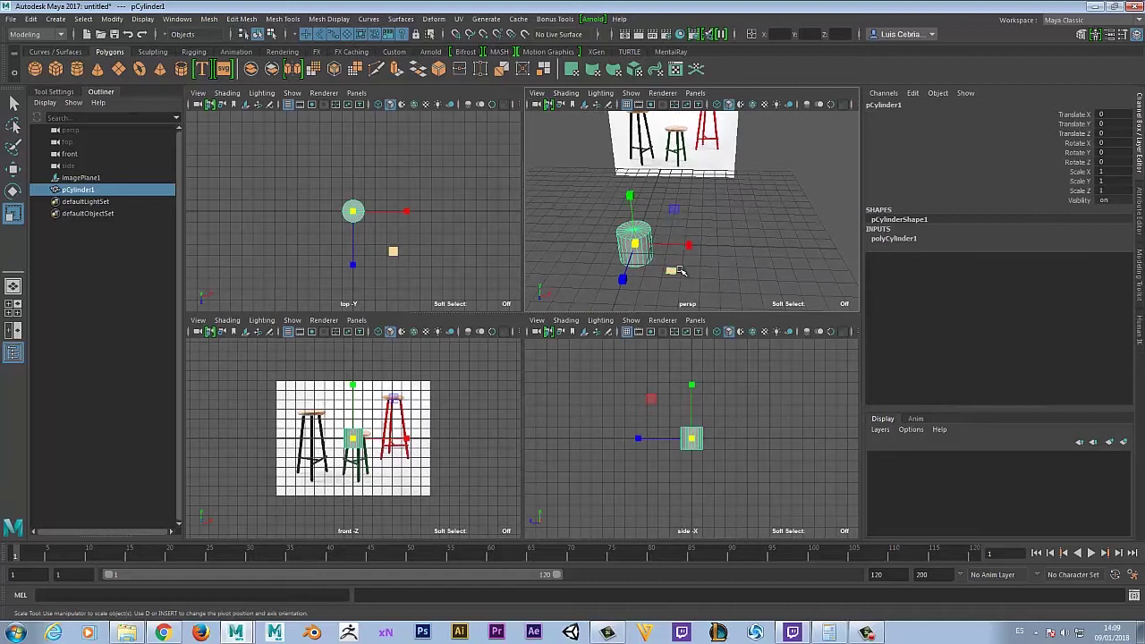
pyautogui.press('e')
pyautogui.press('r')
pyautogui.press('e')
pyautogui.press('r')
pyautogui.scroll(3, 654, 265)
pyautogui.keyDown('alt'); pyautogui.moveTo(653, 266); pyautogui.dragTo(689, 238, button='middle'); pyautogui.keyUp('alt')
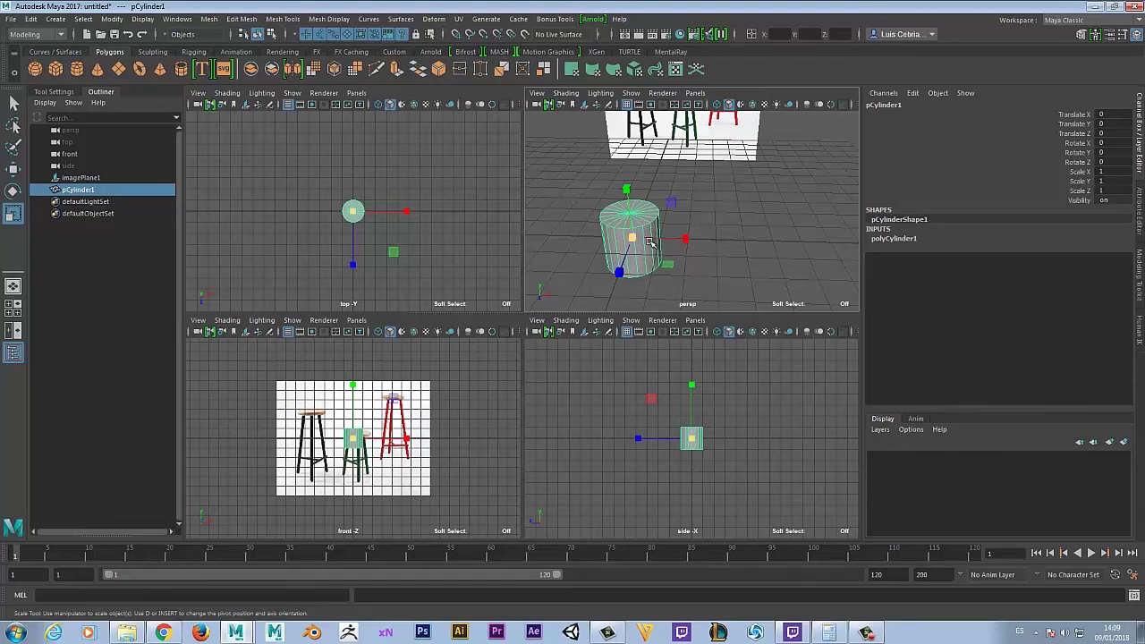
pyautogui.keyDown('alt'); pyautogui.moveTo(733, 263); pyautogui.dragTo(774, 258); pyautogui.keyUp('alt')
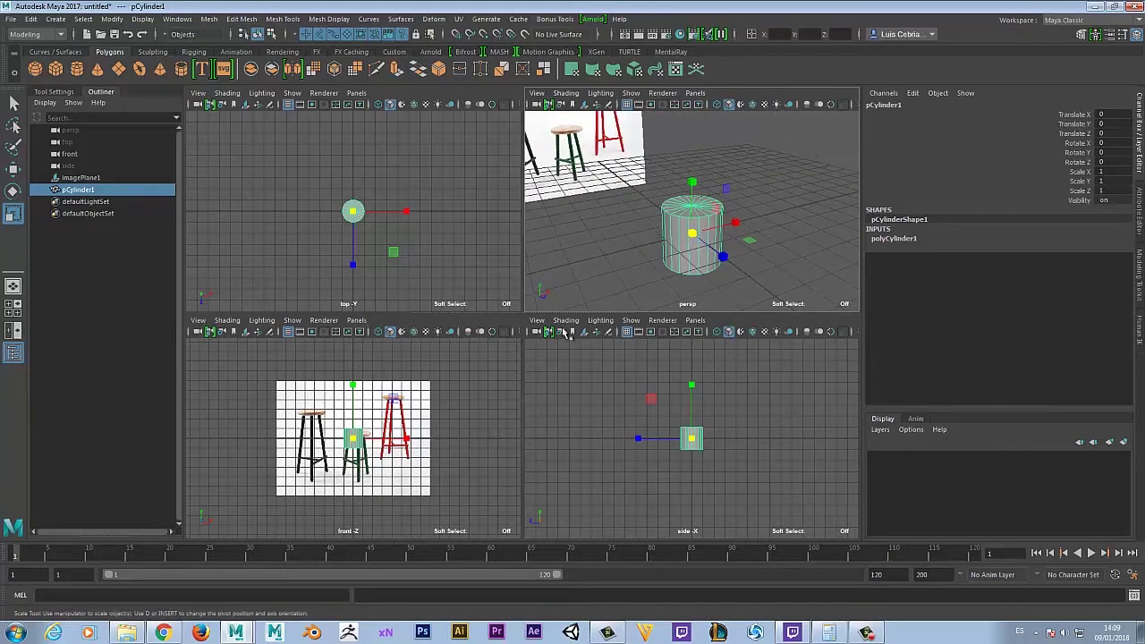
# Step: Hide and restore the Channel Box, and expand the cylinder's polyCylinder1 creation parameters
pyautogui.click(1140, 148)
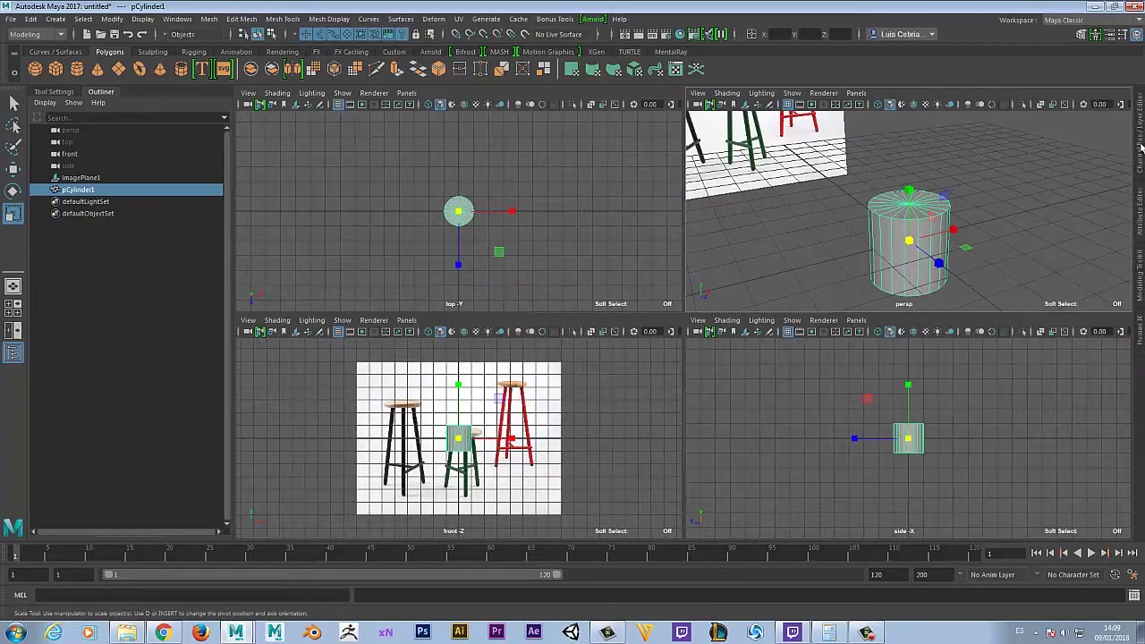
pyautogui.click(1141, 146)
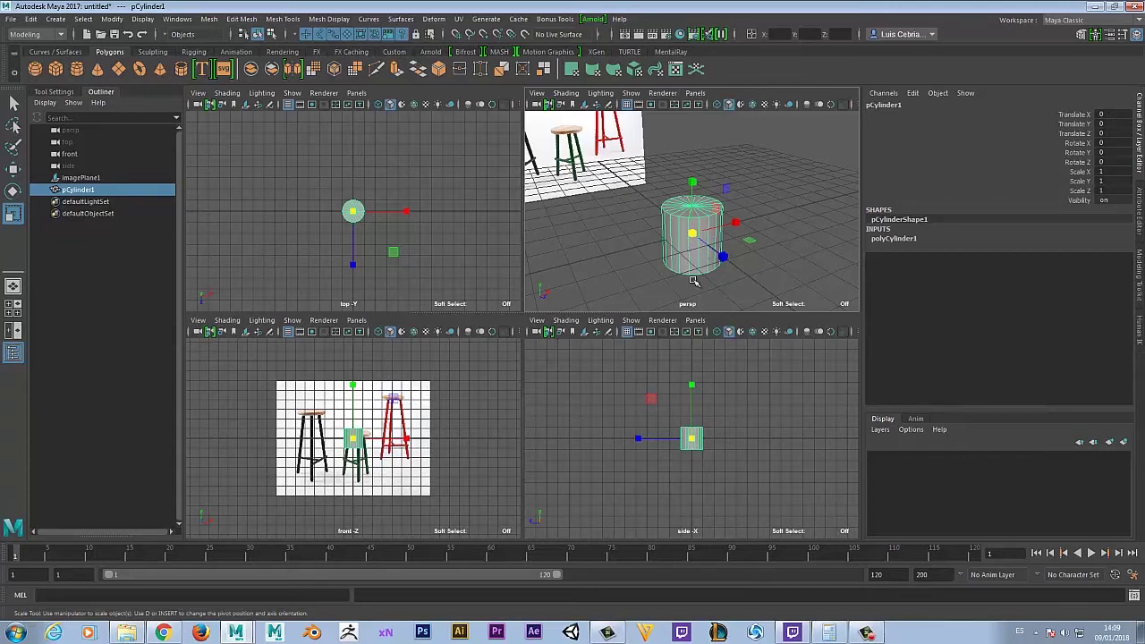
pyautogui.click(887, 239)
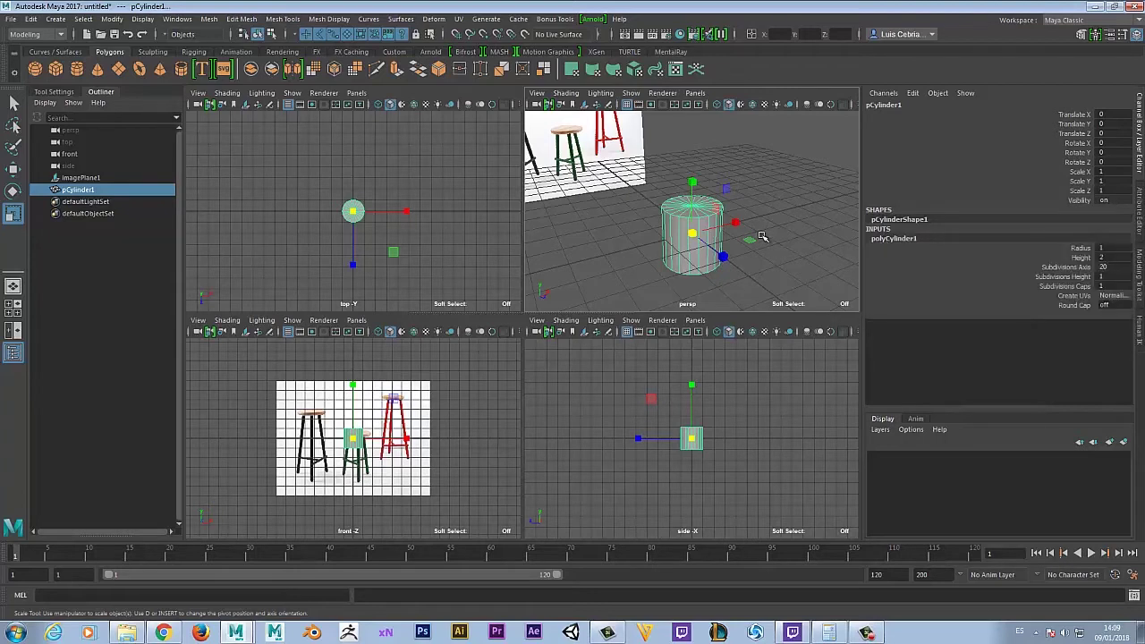
pyautogui.keyDown('alt'); pyautogui.moveTo(759, 237); pyautogui.dragTo(721, 237); pyautogui.keyUp('alt')
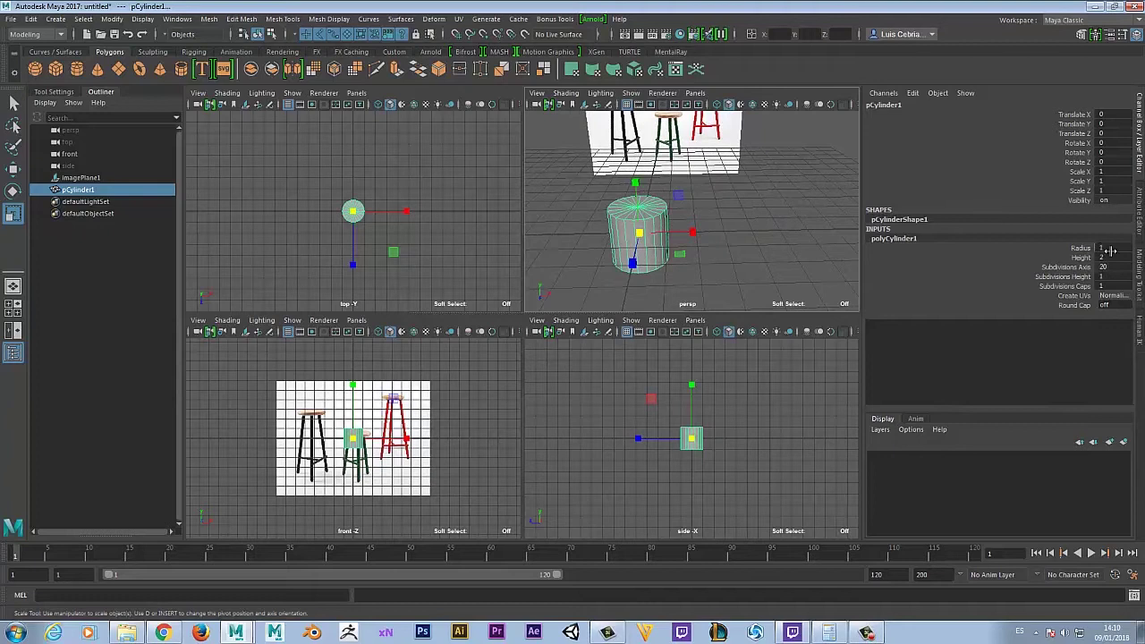
pyautogui.keyDown('alt'); pyautogui.moveTo(715, 223); pyautogui.dragTo(626, 222); pyautogui.keyUp('alt')
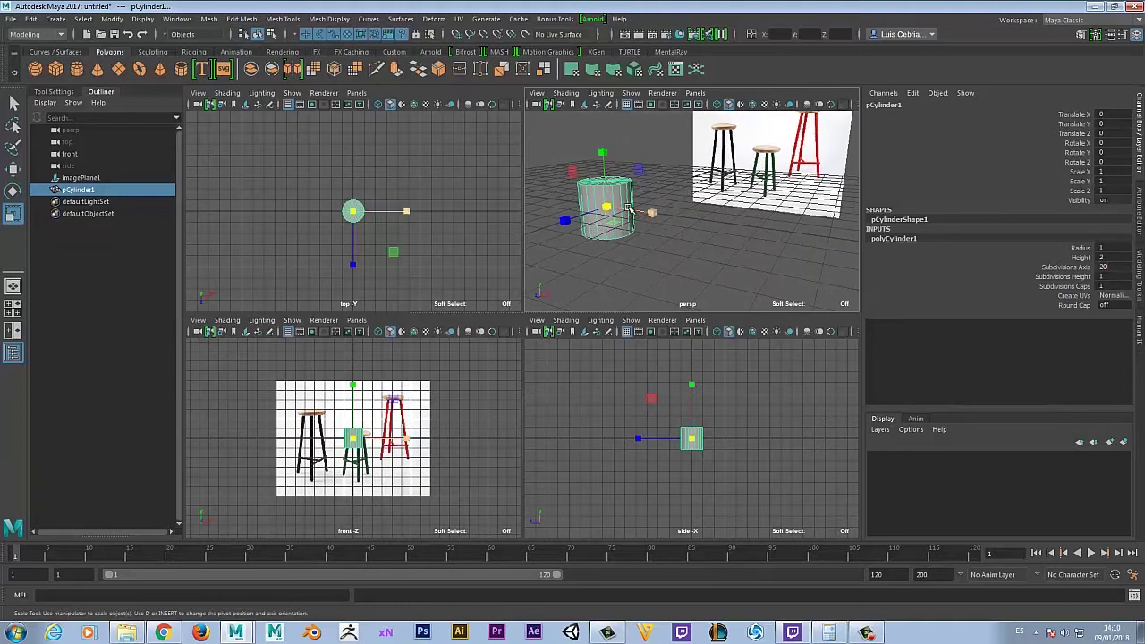
# Step: Switch to the Select tool, reselect the cylinder as an object and show its polyCylinder1 creation parameters
pyautogui.press('q')
pyautogui.moveTo(605, 213); pyautogui.dragTo(631, 213, button='right')
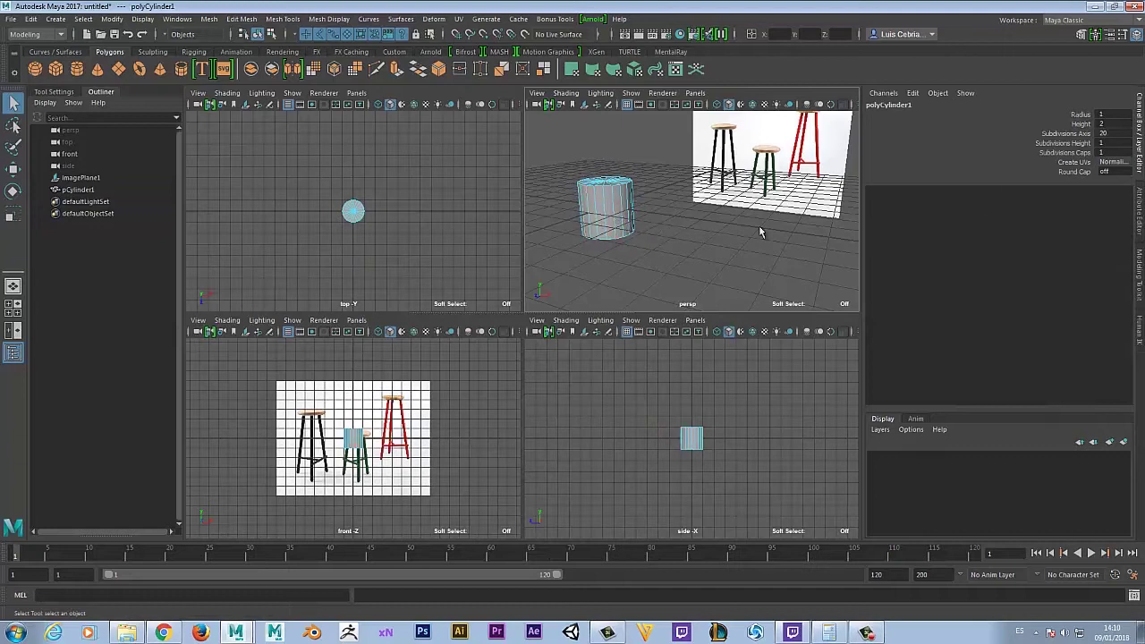
pyautogui.click(616, 210)
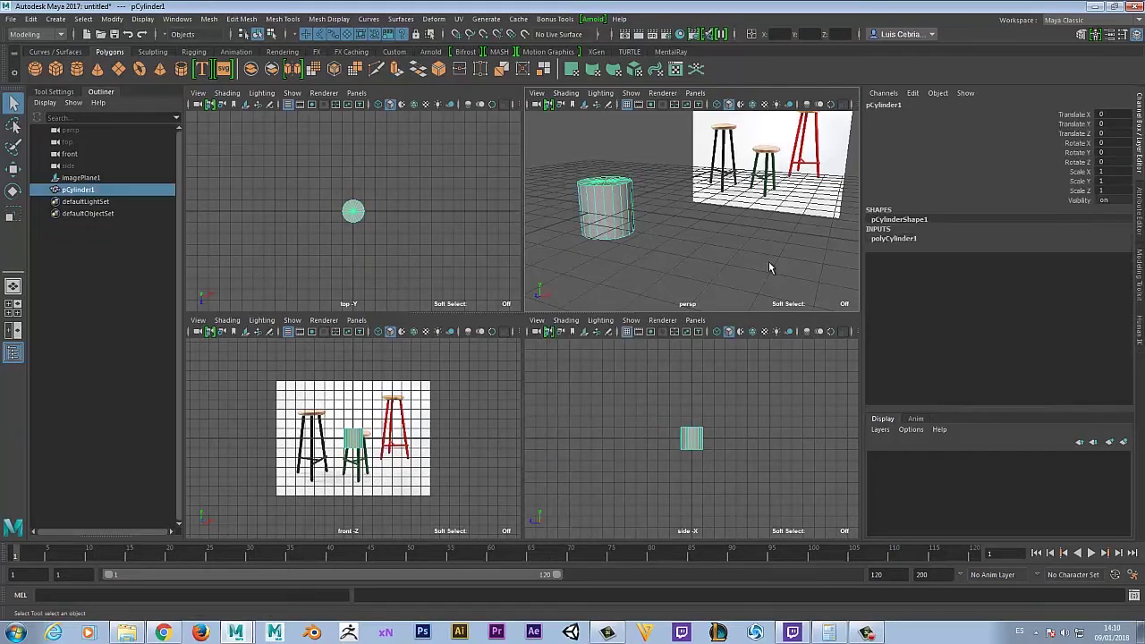
pyautogui.click(886, 240)
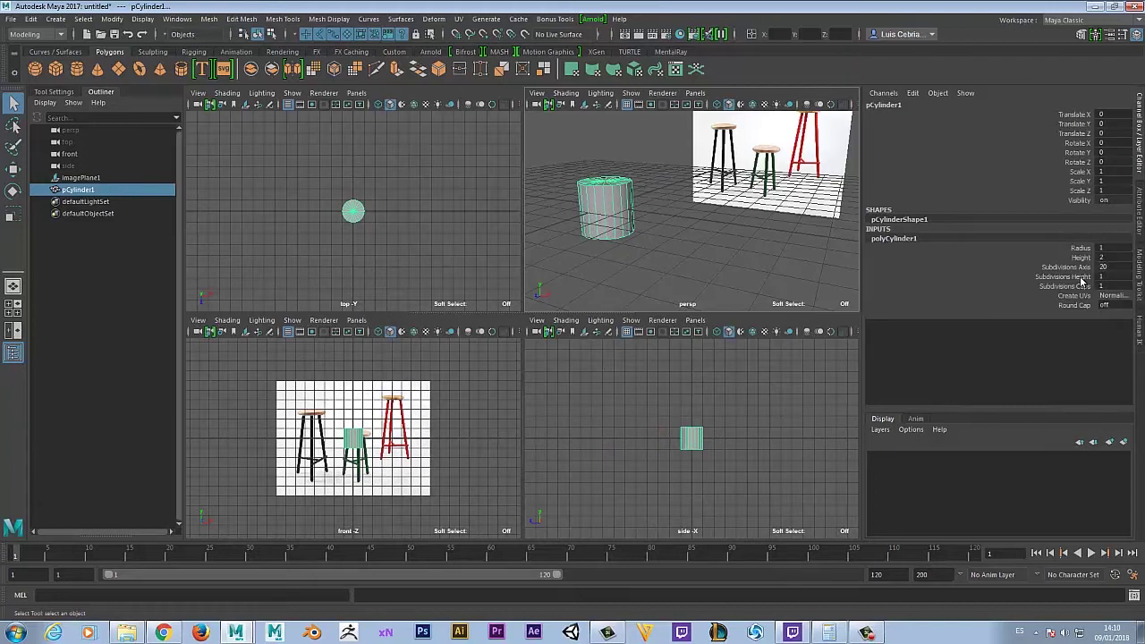
# Step: Set the cylinder's Subdivisions Axis to 16
pyautogui.keyDown('alt'); pyautogui.moveTo(643, 249); pyautogui.dragTo(609, 195); pyautogui.keyUp('alt')
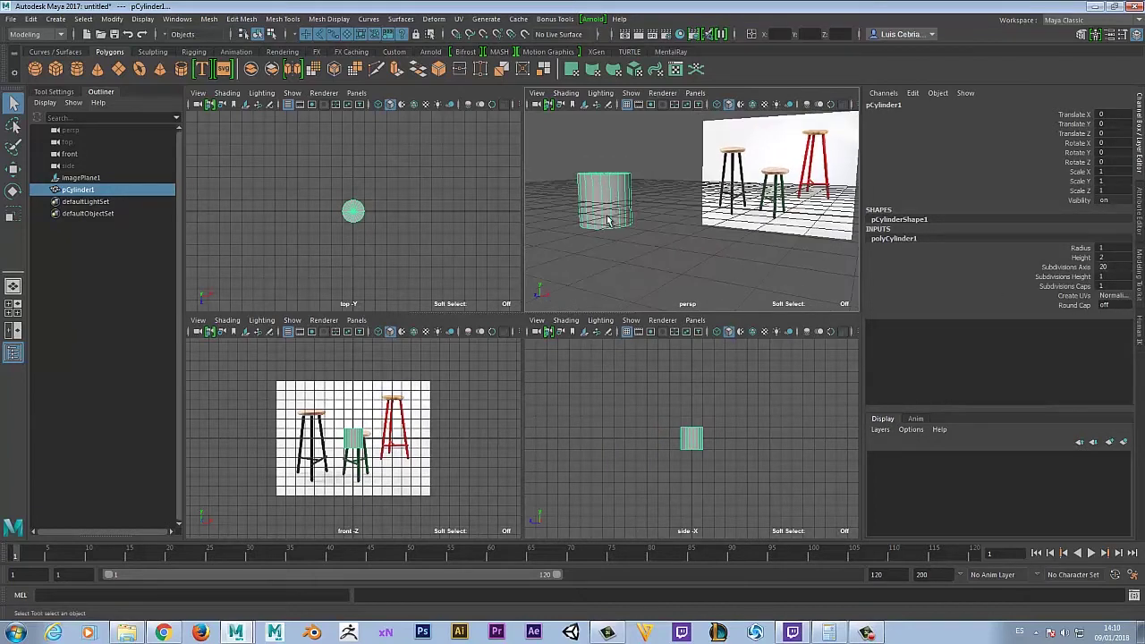
pyautogui.keyDown('alt'); pyautogui.moveTo(688, 217); pyautogui.dragTo(608, 226); pyautogui.keyUp('alt')
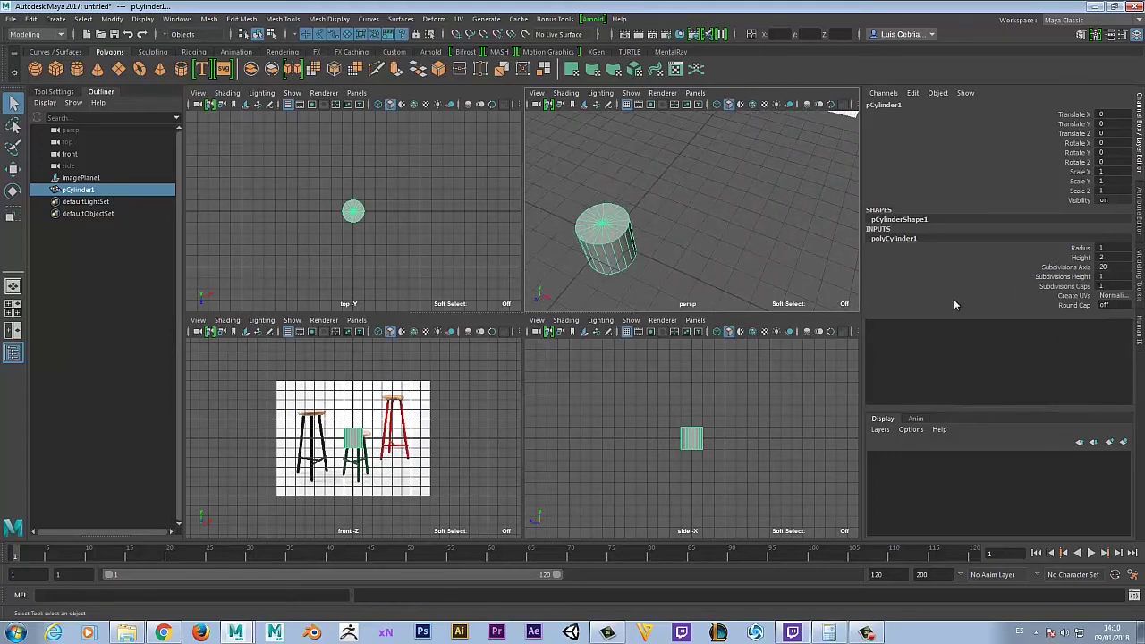
pyautogui.keyDown('alt'); pyautogui.moveTo(658, 273); pyautogui.dragTo(716, 225); pyautogui.keyUp('alt')
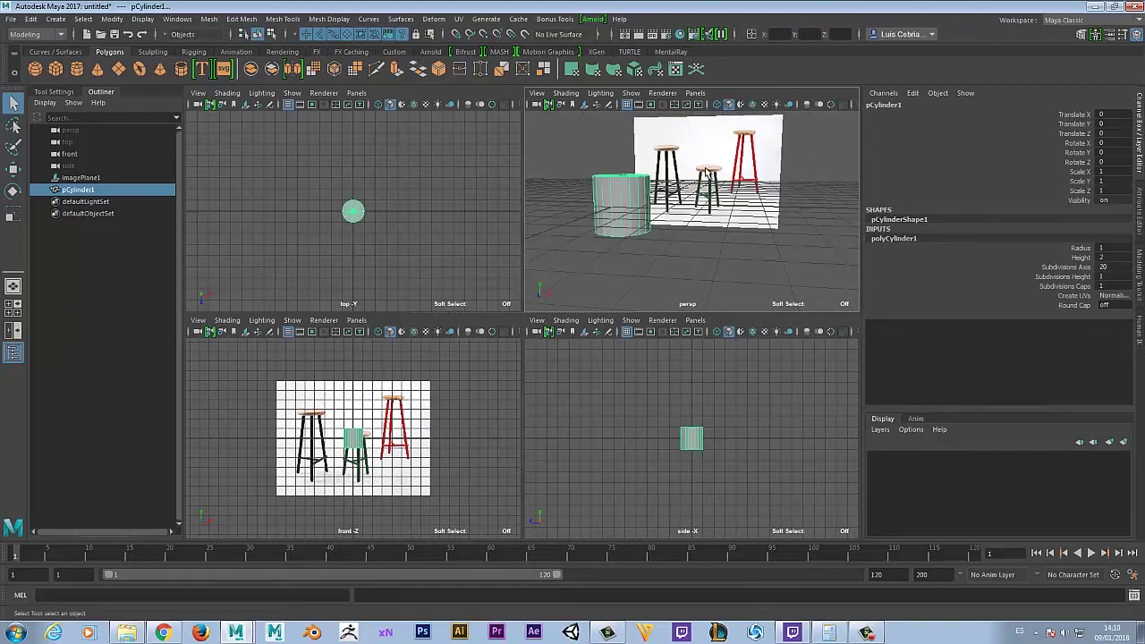
pyautogui.keyDown('alt'); pyautogui.moveTo(643, 231); pyautogui.dragTo(831, 277); pyautogui.keyUp('alt')
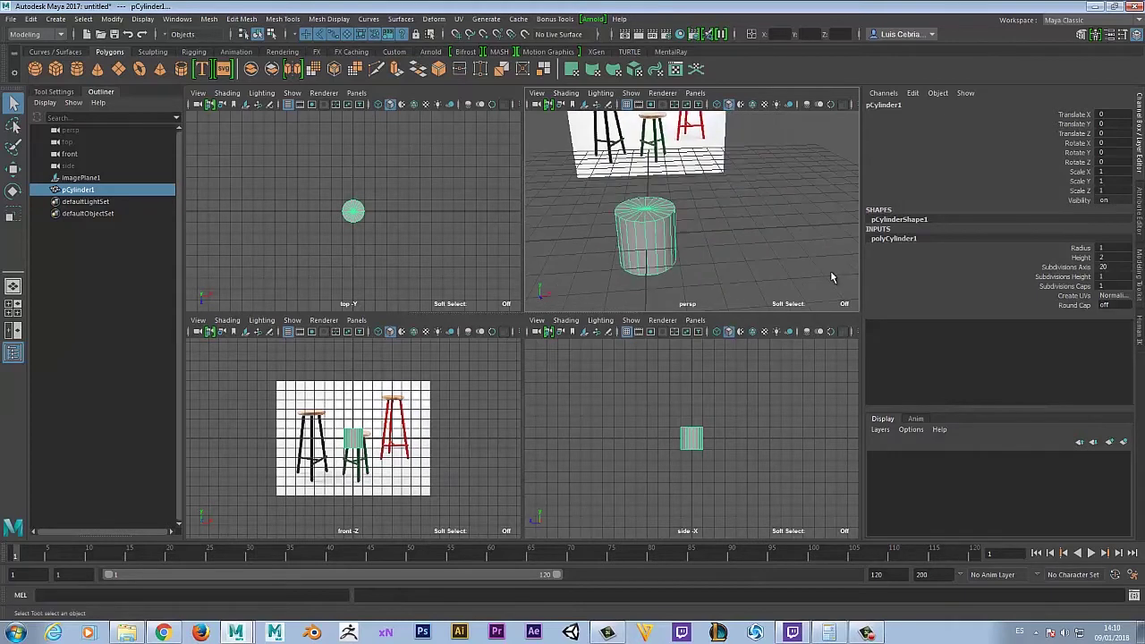
pyautogui.click(1108, 267)
pyautogui.keyDown('alt'); pyautogui.moveTo(688, 253); pyautogui.dragTo(696, 254); pyautogui.keyUp('alt')
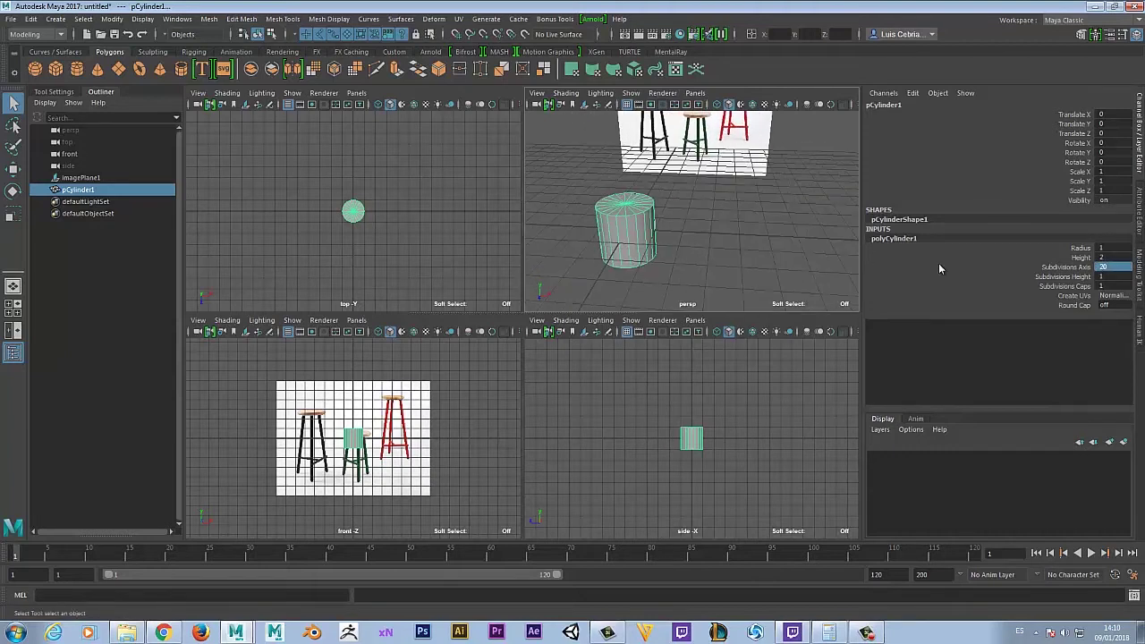
pyautogui.click(1109, 267)
pyautogui.write('16')
pyautogui.press('Return')
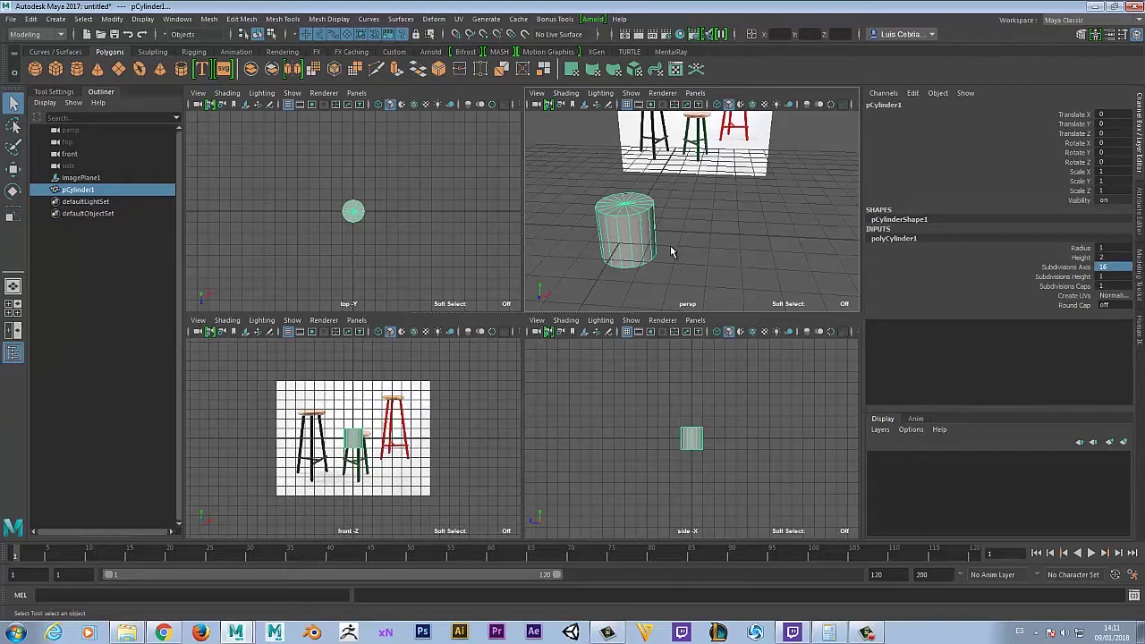
# Step: Try interactively varying the cylinder's Subdivisions Height and return it to 1
pyautogui.click(1062, 277)
pyautogui.keyDown('alt'); pyautogui.moveTo(762, 250); pyautogui.dragTo(747, 244); pyautogui.keyUp('alt')
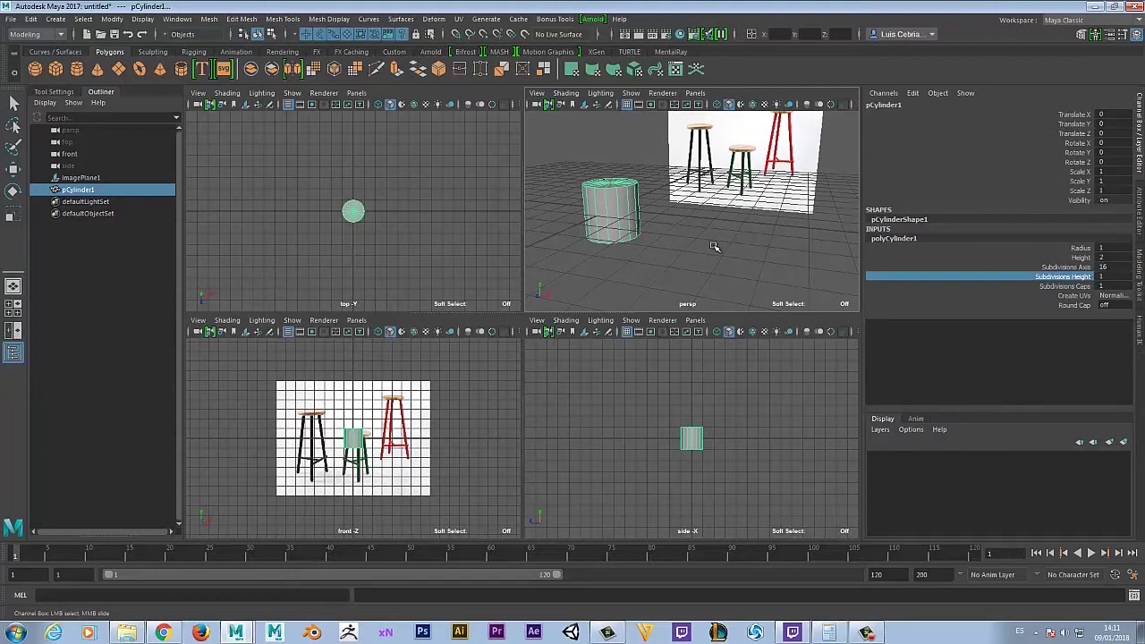
pyautogui.moveTo(708, 244); pyautogui.dragTo(721, 248, button='middle')
pyautogui.keyDown('alt'); pyautogui.moveTo(616, 269); pyautogui.dragTo(614, 262); pyautogui.keyUp('alt')
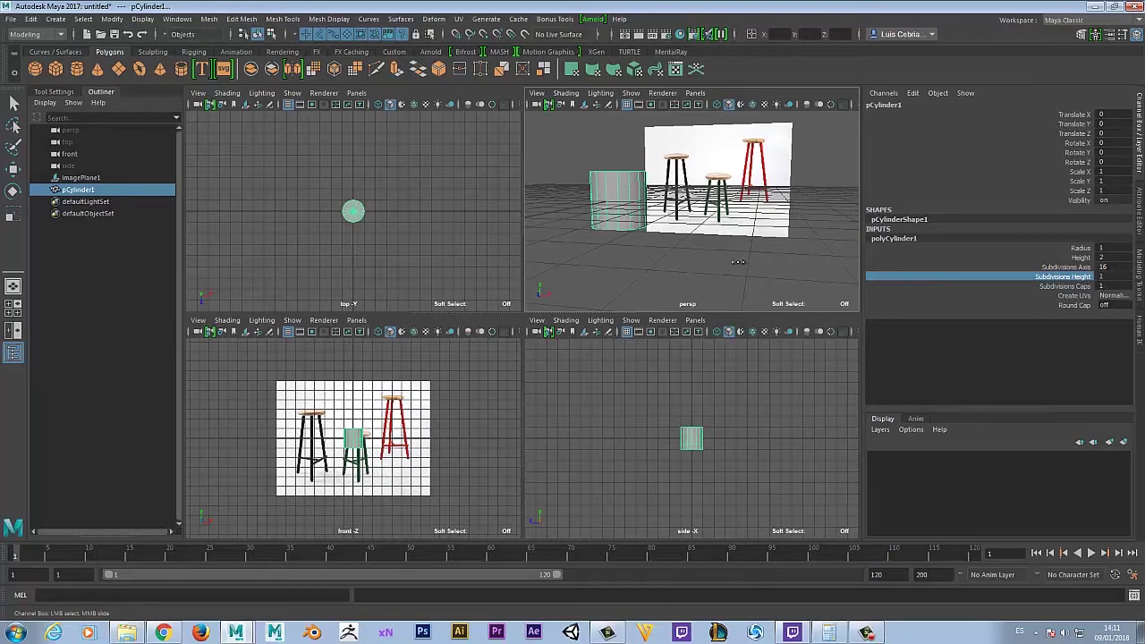
# Step: Vary the cylinder's Subdivisions Caps interactively while checking its end faces, and leave it at 2
pyautogui.keyDown('alt'); pyautogui.moveTo(706, 226); pyautogui.dragTo(642, 243); pyautogui.keyUp('alt')
pyautogui.click(1061, 286)
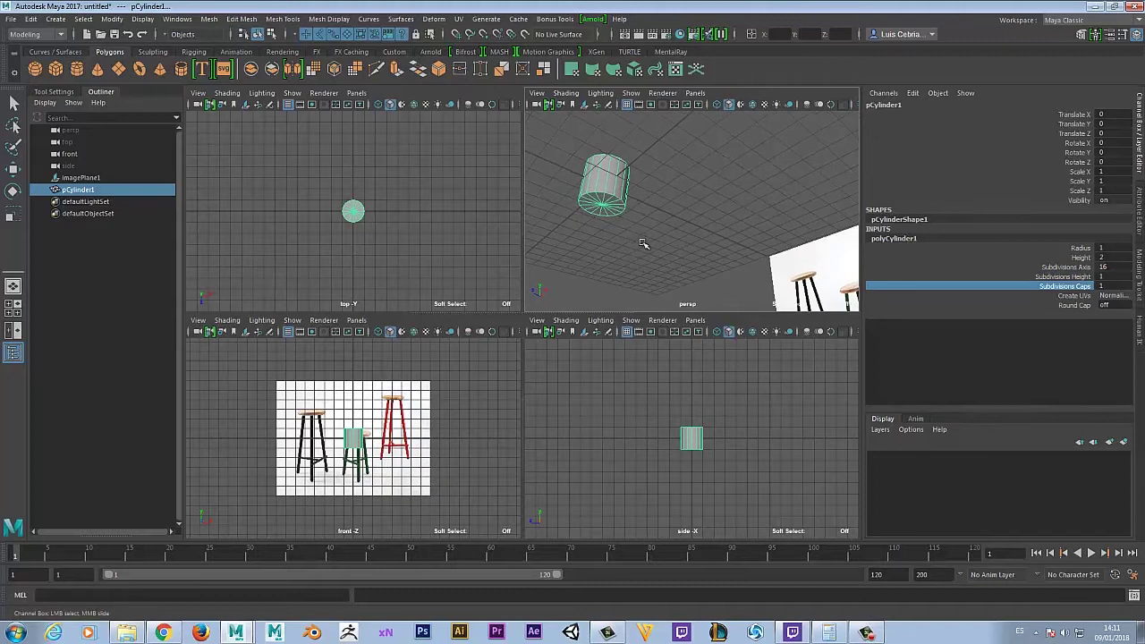
pyautogui.moveTo(648, 243); pyautogui.dragTo(659, 243, button='middle')
pyautogui.keyDown('alt'); pyautogui.moveTo(621, 232); pyautogui.dragTo(602, 212); pyautogui.keyUp('alt')
pyautogui.keyDown('alt'); pyautogui.moveTo(647, 268); pyautogui.dragTo(604, 207); pyautogui.keyUp('alt')
pyautogui.moveTo(747, 268)
pyautogui.mouseDown(button='middle')
pyautogui.moveTo(717, 265)
pyautogui.moveTo(757, 274)
pyautogui.mouseUp(button='middle')
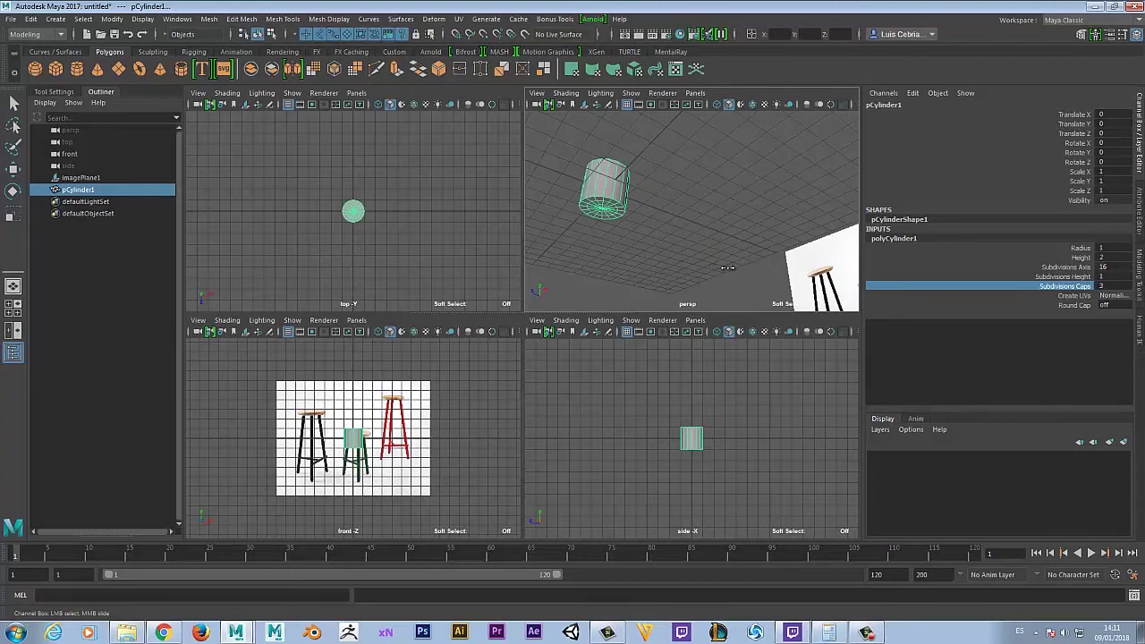
pyautogui.moveTo(703, 241); pyautogui.dragTo(695, 238, button='middle')
pyautogui.keyDown('alt'); pyautogui.moveTo(624, 229); pyautogui.dragTo(711, 246); pyautogui.keyUp('alt')
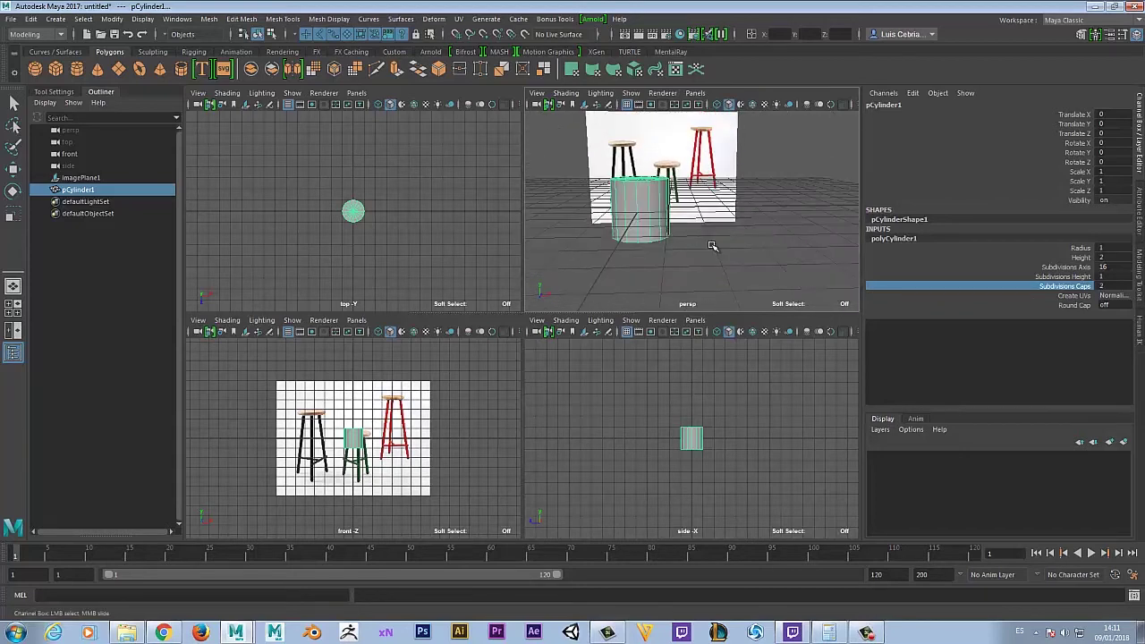
# Step: Reduce the seat cylinder's Height interactively to 0.5
pyautogui.click(1081, 247)
pyautogui.keyDown('alt'); pyautogui.moveTo(751, 211); pyautogui.dragTo(714, 205); pyautogui.keyUp('alt')
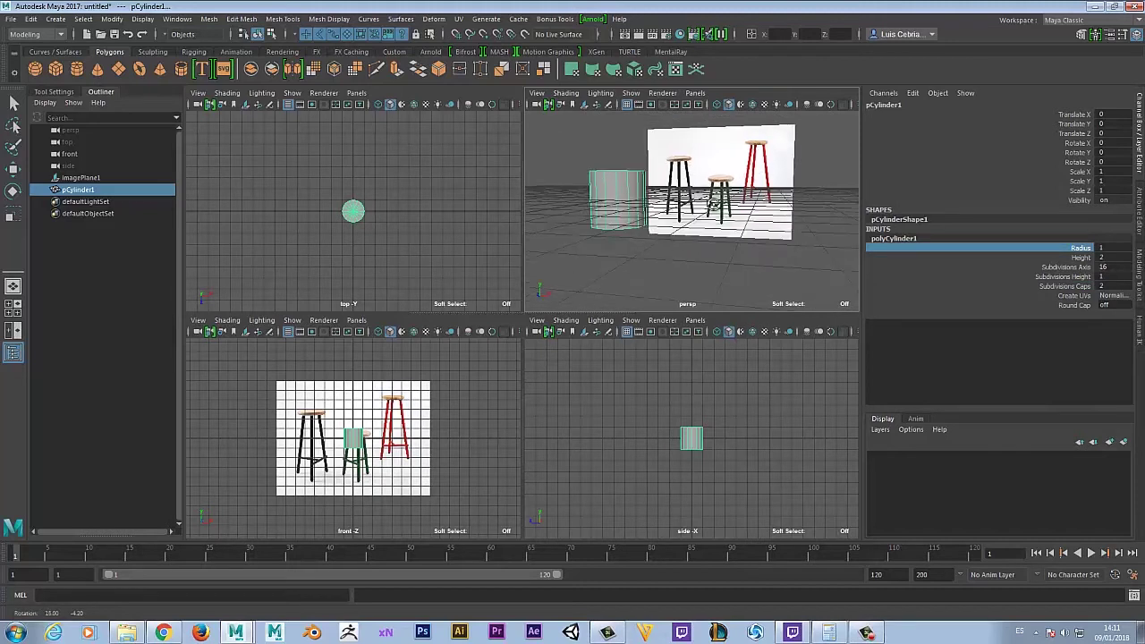
pyautogui.click(1082, 258)
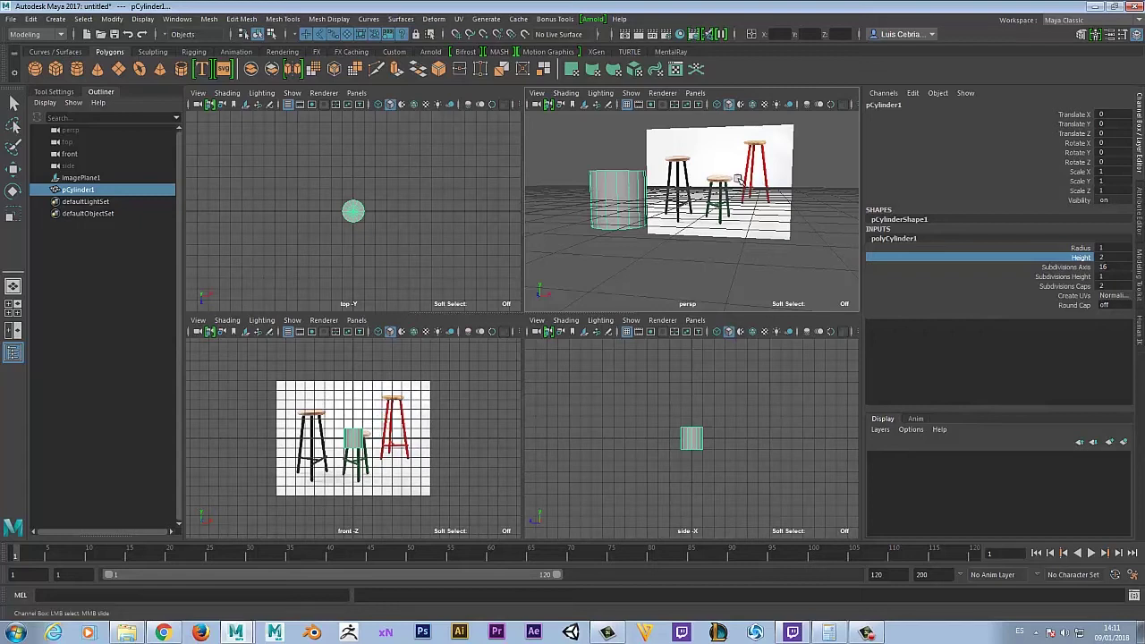
pyautogui.keyDown('alt'); pyautogui.moveTo(771, 240); pyautogui.dragTo(774, 260); pyautogui.keyUp('alt')
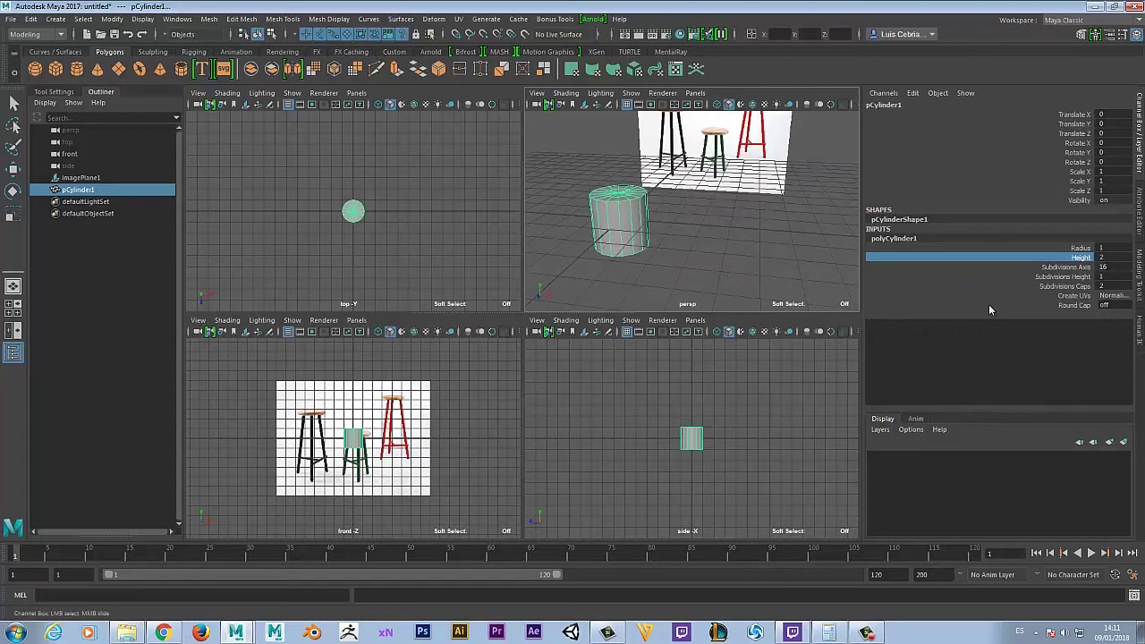
pyautogui.doubleClick(1100, 258)
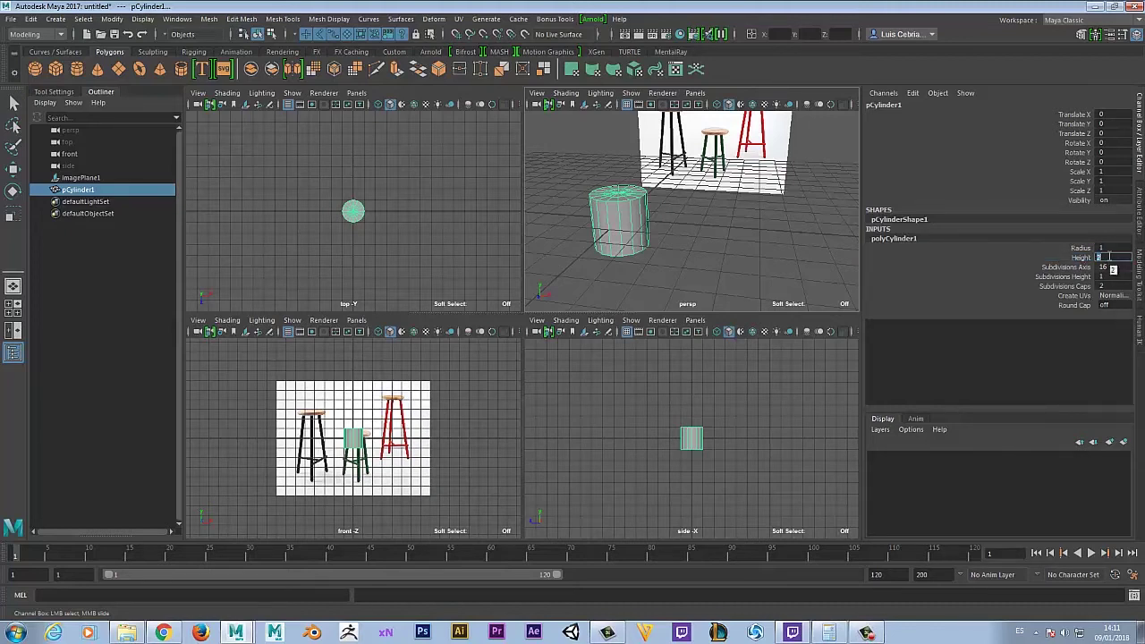
pyautogui.press('Return')
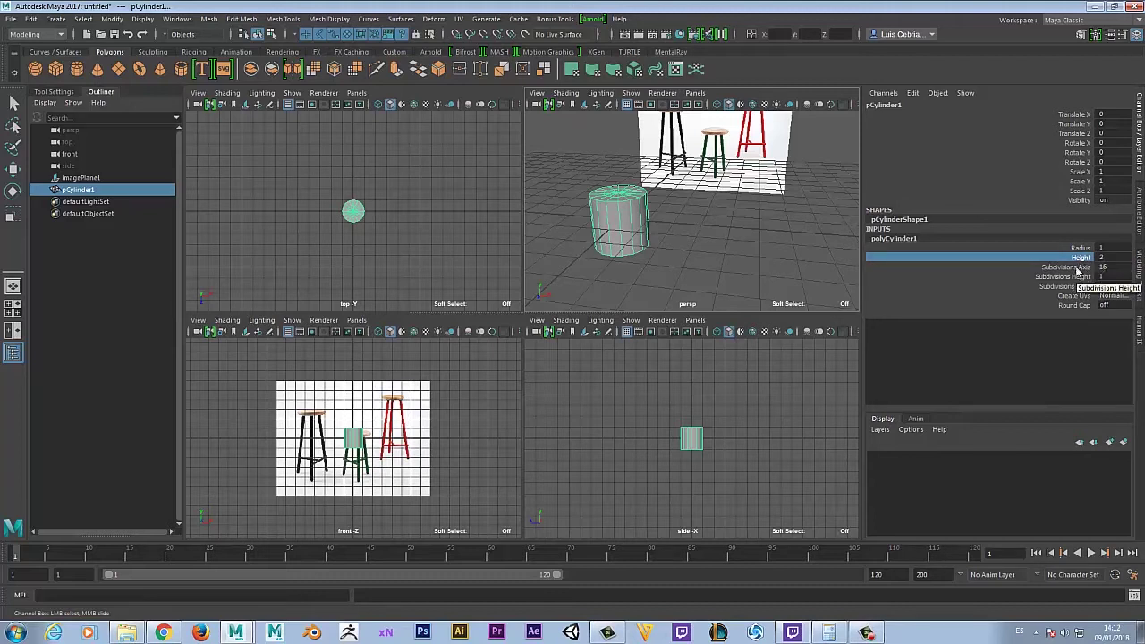
pyautogui.click(1081, 267)
pyautogui.click(1081, 260)
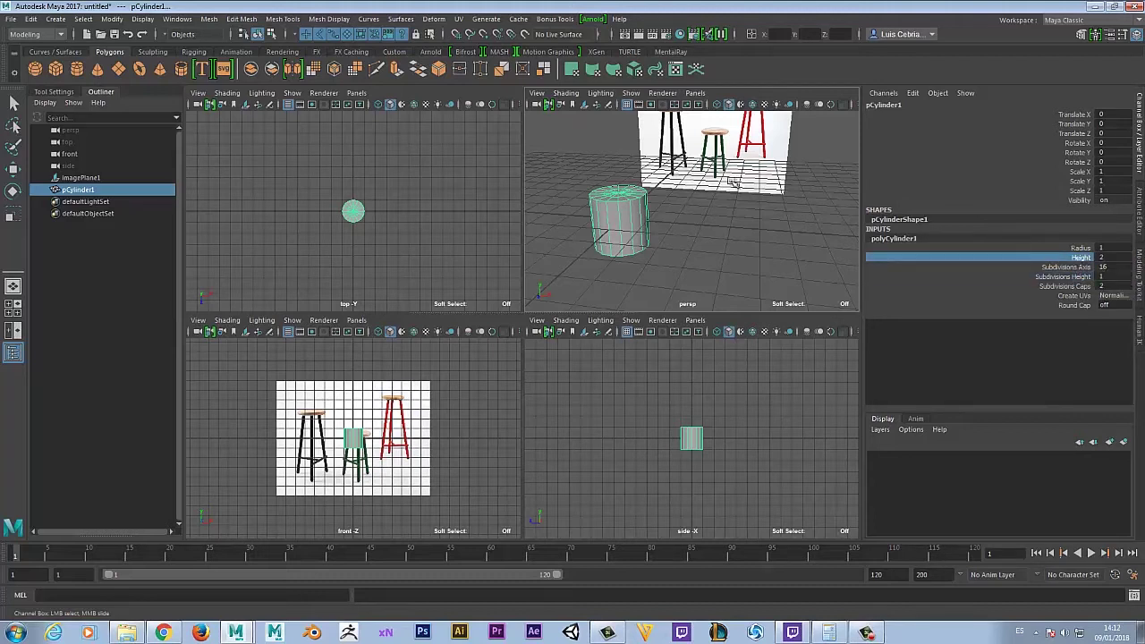
pyautogui.moveTo(707, 244)
pyautogui.mouseDown(button='middle')
pyautogui.moveTo(662, 245)
pyautogui.moveTo(706, 248)
pyautogui.moveTo(696, 245)
pyautogui.mouseUp(button='middle')
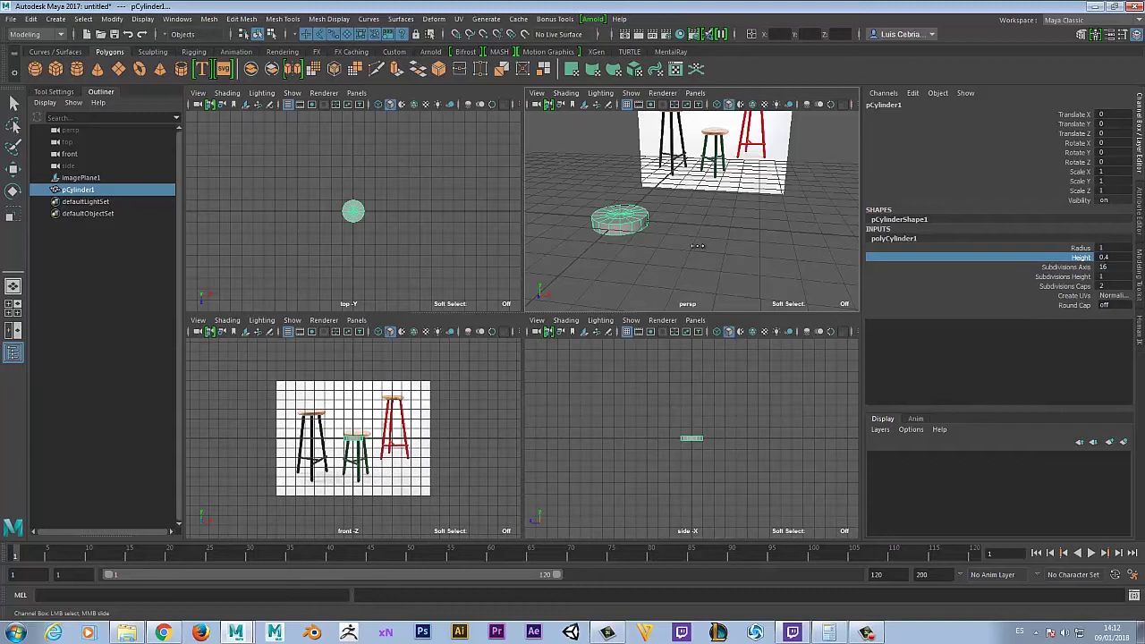
pyautogui.moveTo(697, 245); pyautogui.dragTo(698, 245, button='middle')
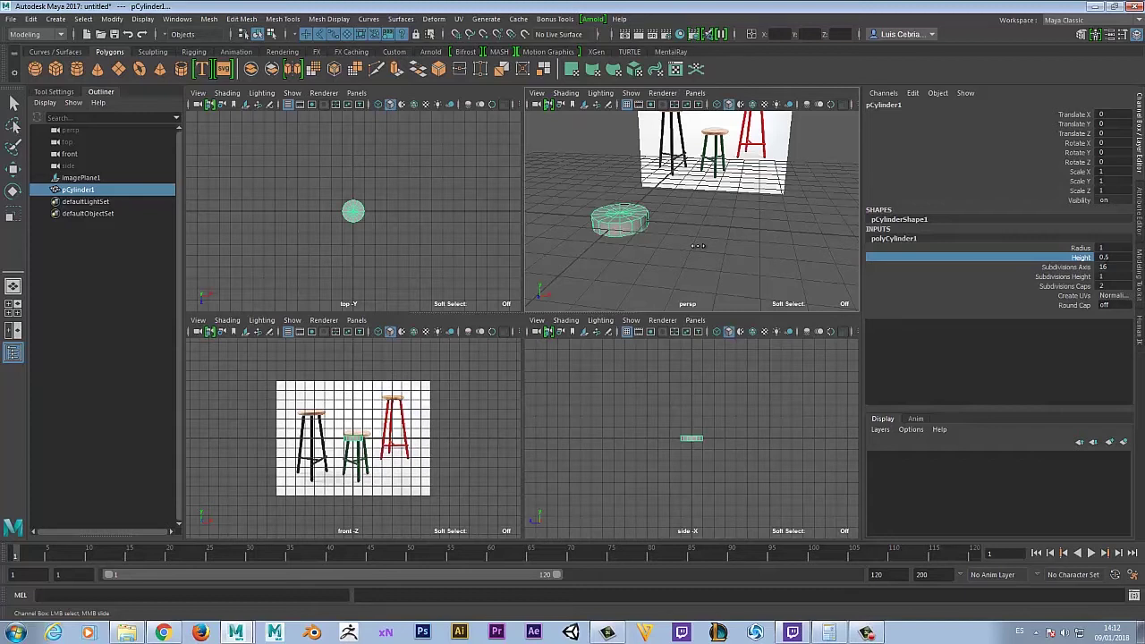
# Step: Widen the seat cylinder interactively to Radius 1.4, comparing it with the reference stools in the front and perspective views
pyautogui.keyDown('alt'); pyautogui.moveTo(697, 245); pyautogui.dragTo(723, 244); pyautogui.keyUp('alt')
pyautogui.click(1080, 247)
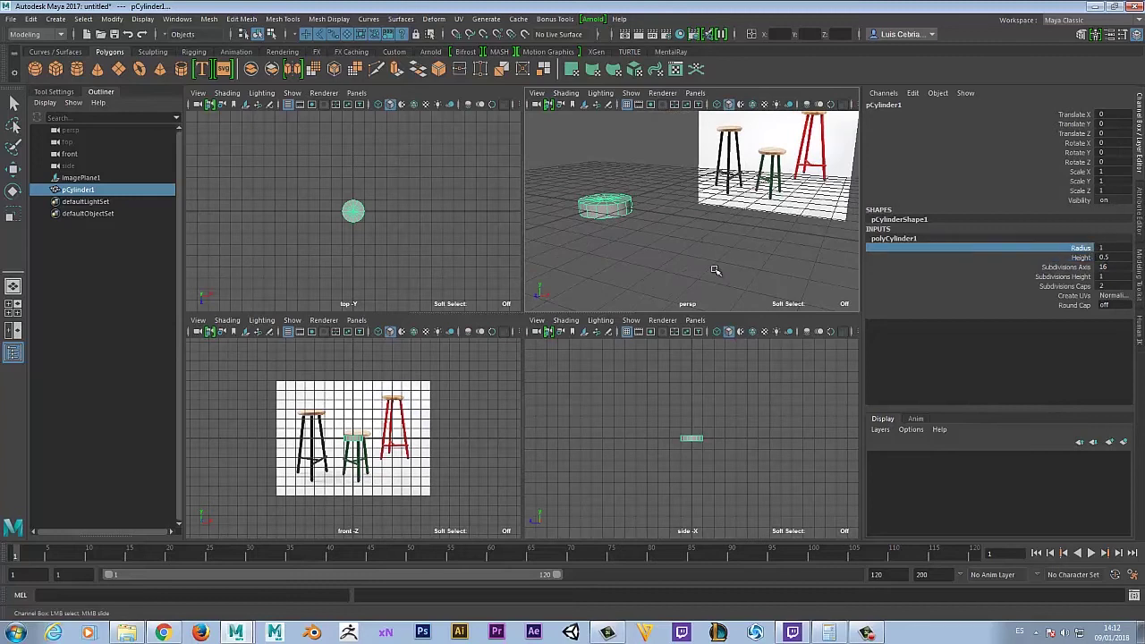
pyautogui.press('space')
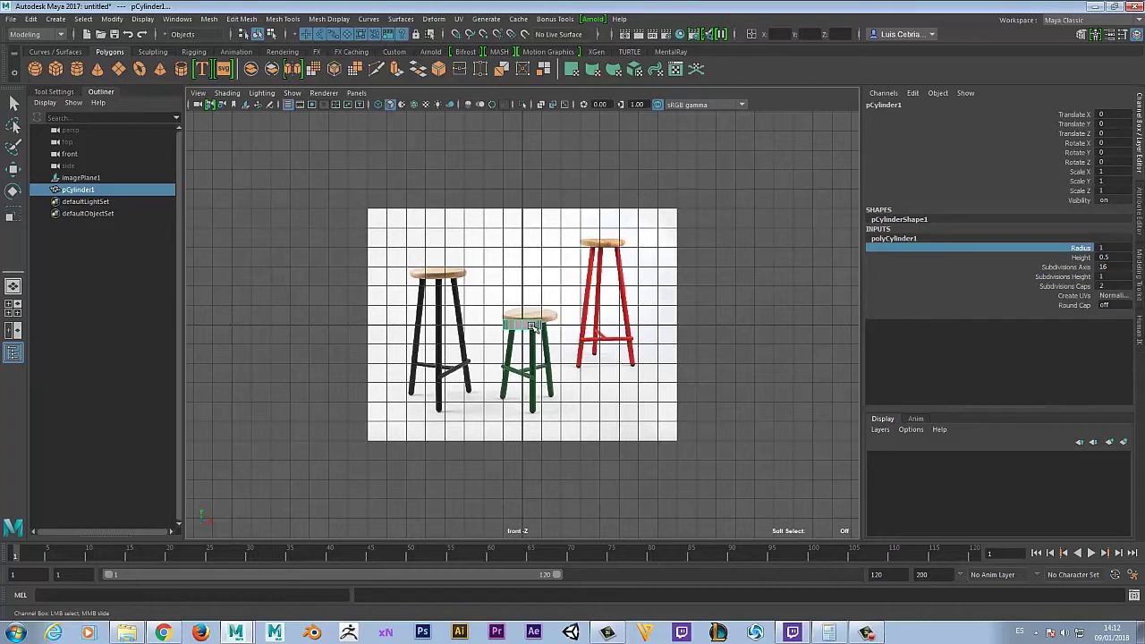
pyautogui.press('space')
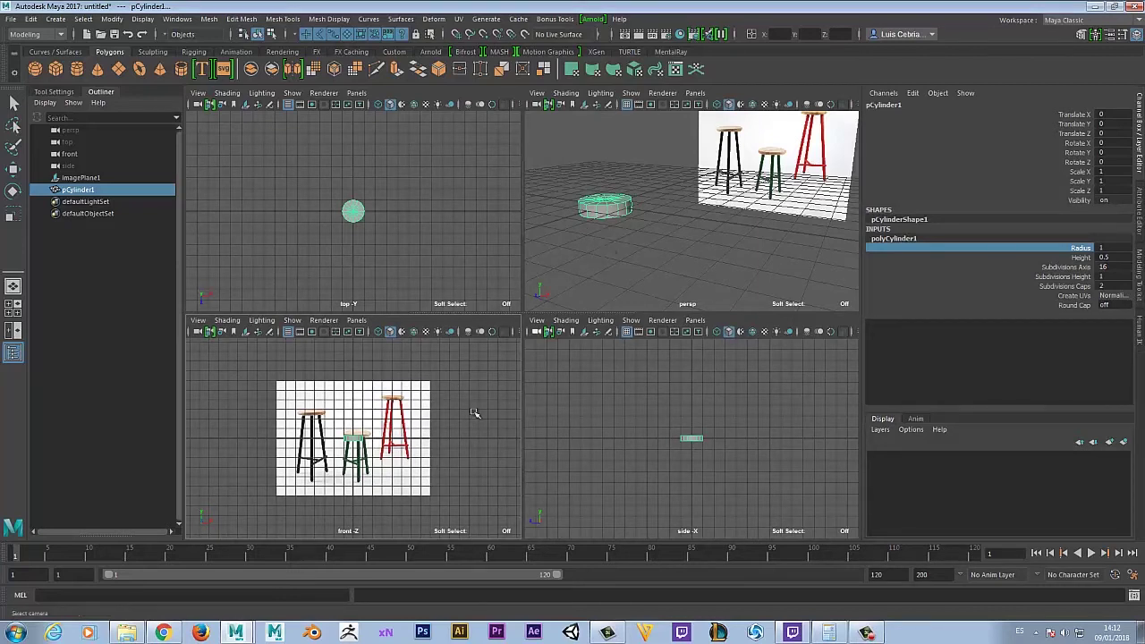
pyautogui.press('space')
pyautogui.press('space')
pyautogui.press('space')
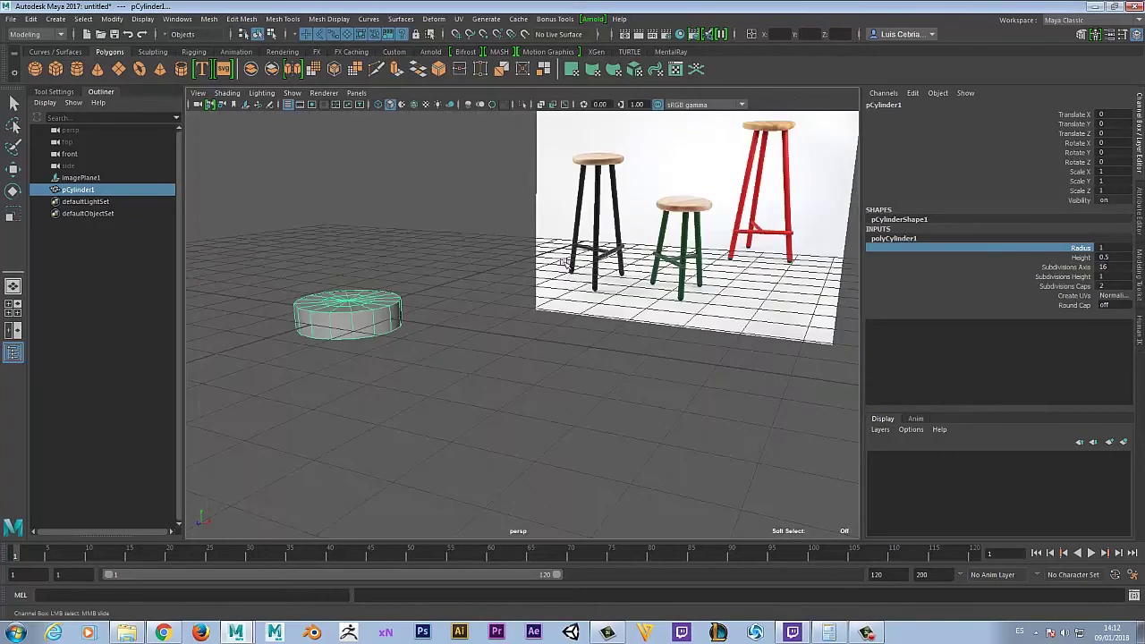
pyautogui.keyDown('alt'); pyautogui.moveTo(402, 417); pyautogui.dragTo(429, 403); pyautogui.keyUp('alt')
pyautogui.press('space')
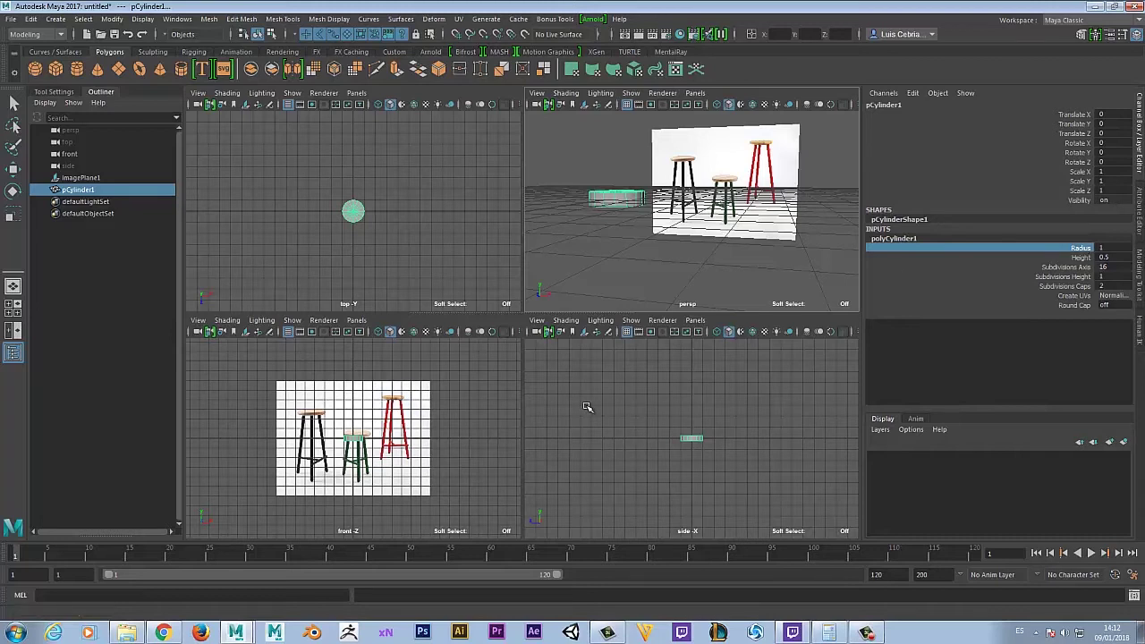
pyautogui.moveTo(599, 406); pyautogui.dragTo(600, 404, button='middle')
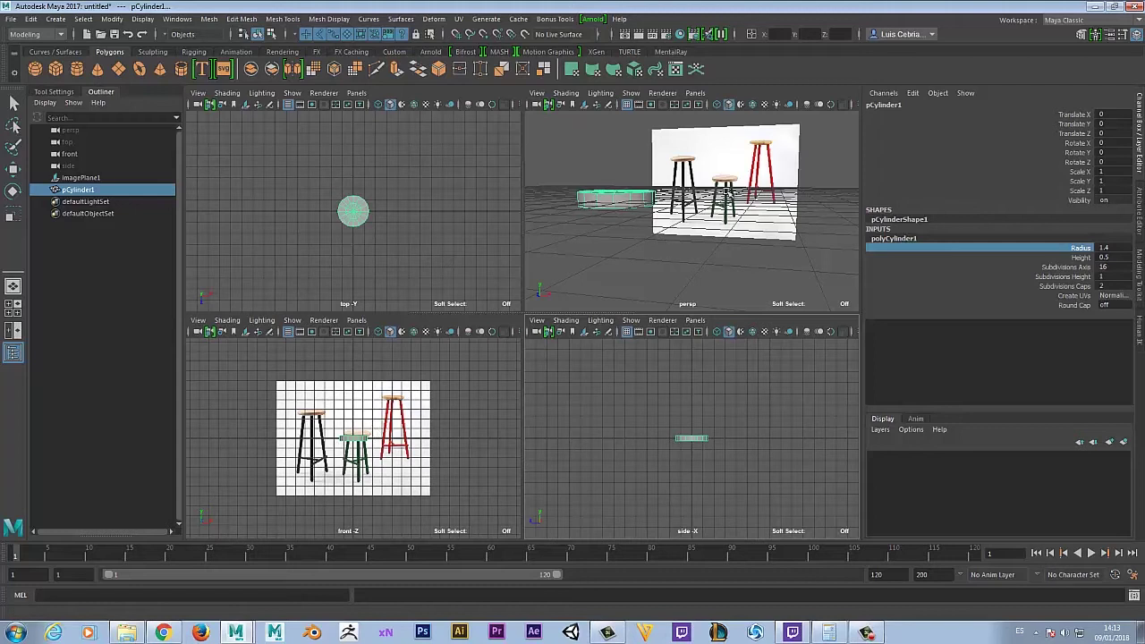
pyautogui.keyDown('alt'); pyautogui.moveTo(615, 242); pyautogui.dragTo(639, 288); pyautogui.keyUp('alt')
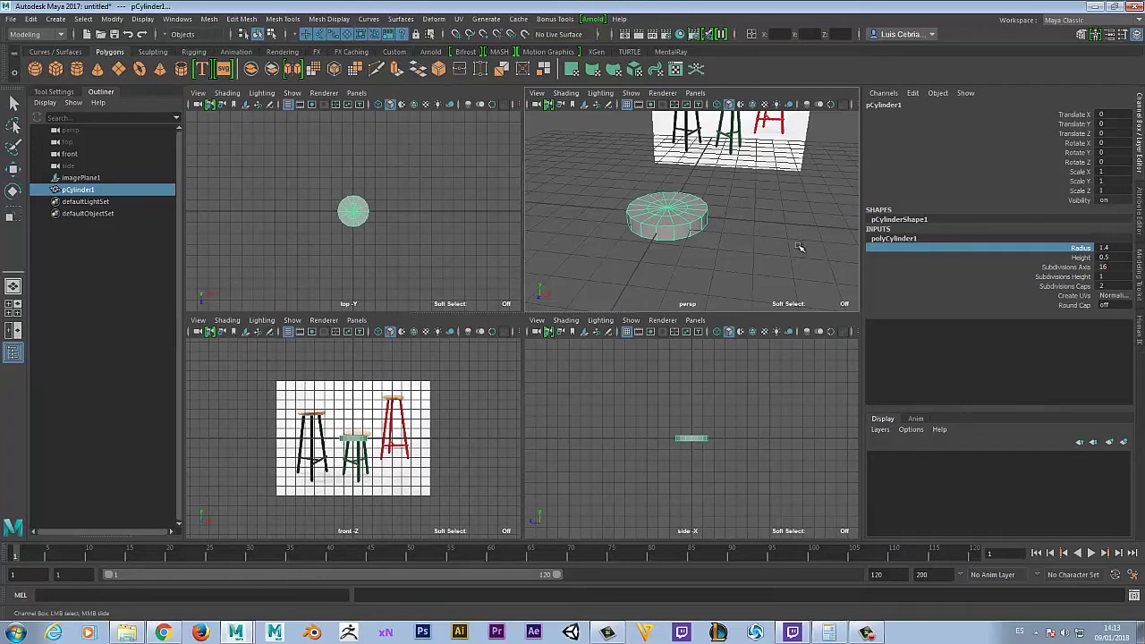
pyautogui.keyDown('alt'); pyautogui.moveTo(716, 245); pyautogui.dragTo(679, 198); pyautogui.keyUp('alt')
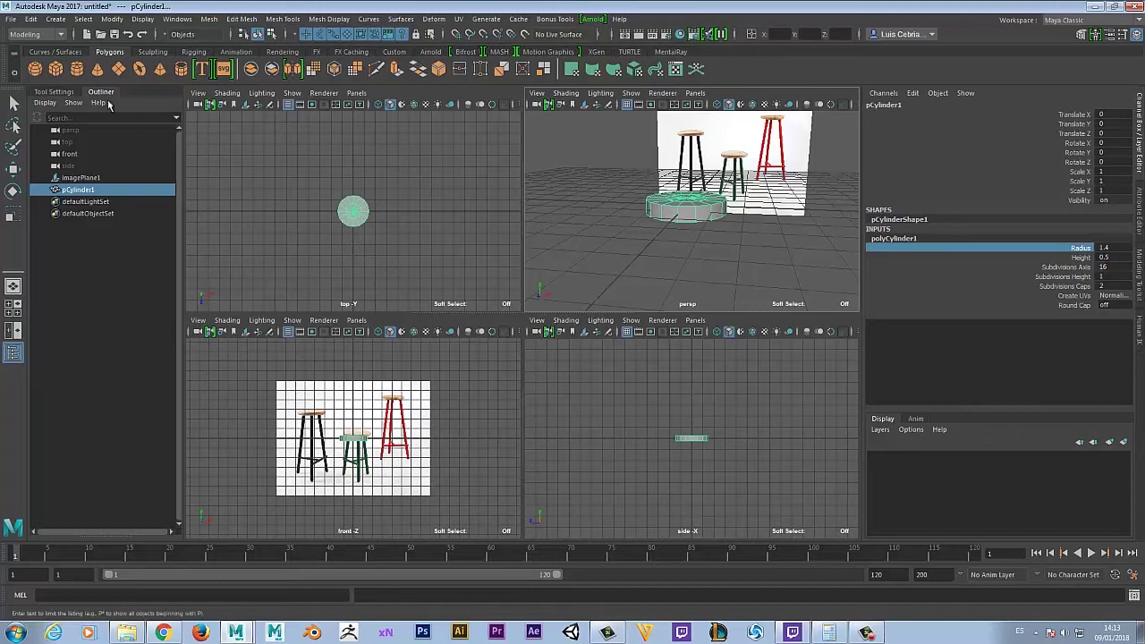
# Step: Create a second polygon cylinder and move it straight down below the seat to about Translate Y -2.377
pyautogui.click(77, 71)
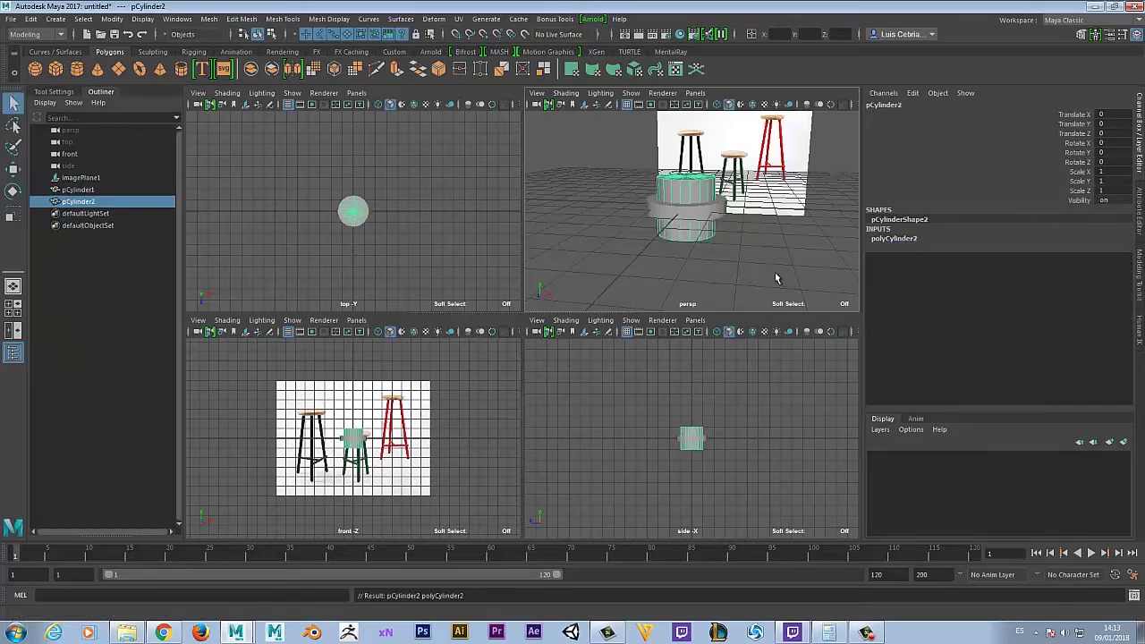
pyautogui.keyDown('alt'); pyautogui.moveTo(775, 276); pyautogui.dragTo(703, 269); pyautogui.keyUp('alt')
pyautogui.press('w')
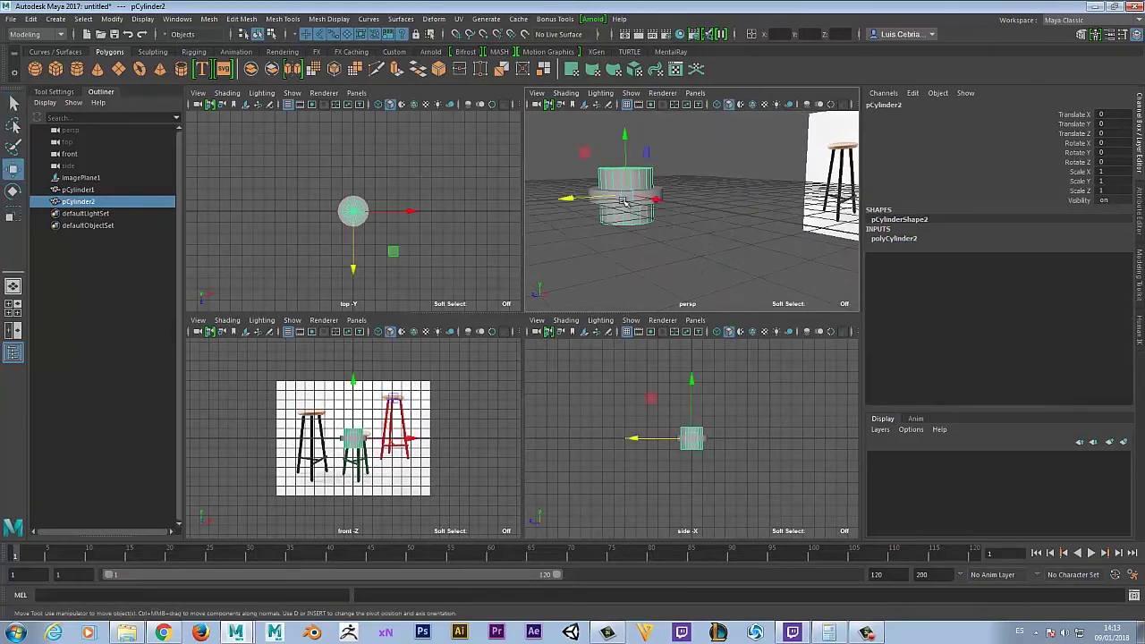
pyautogui.moveTo(628, 148); pyautogui.dragTo(704, 238)
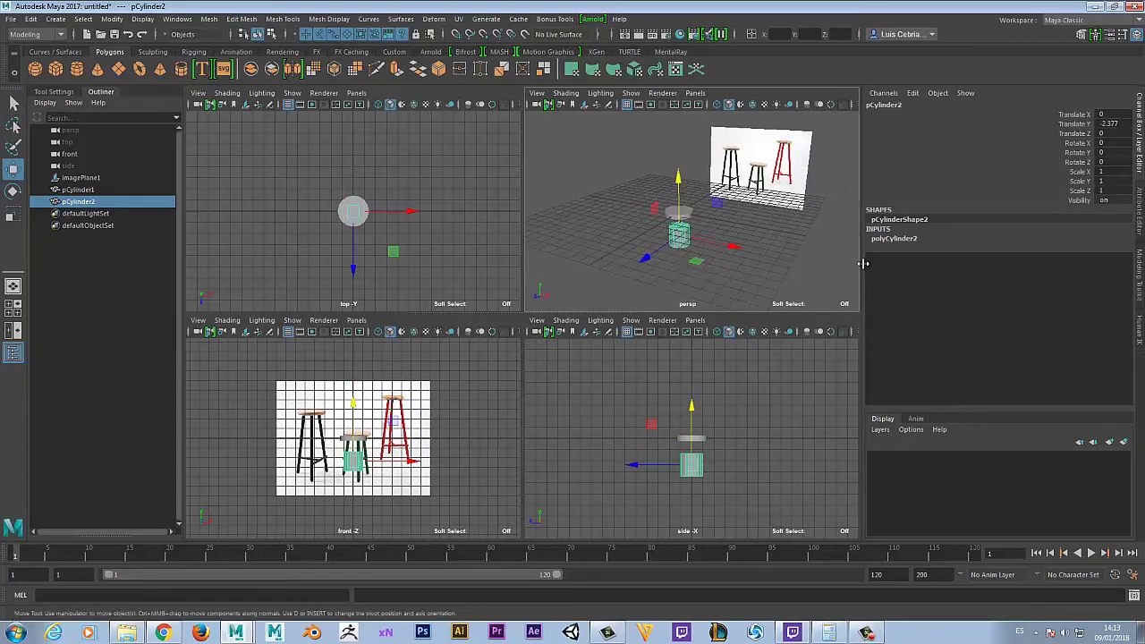
# Step: Show the second cylinder's polyCylinder2 creation parameters and set its Subdivisions Axis to 16
pyautogui.click(890, 239)
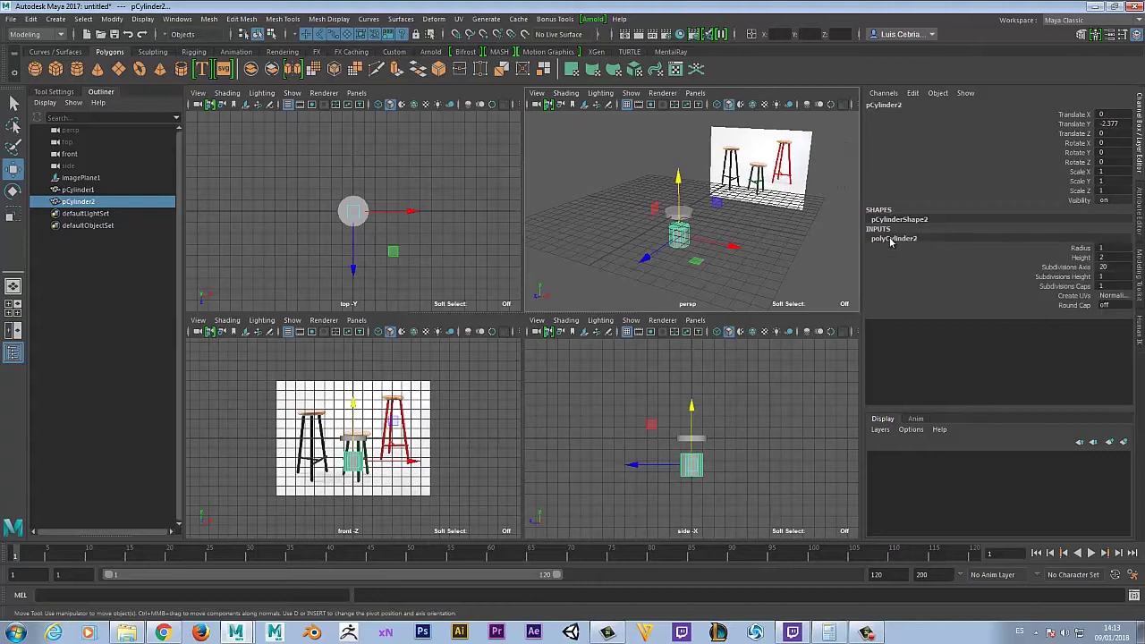
pyautogui.keyDown('alt'); pyautogui.moveTo(720, 250); pyautogui.dragTo(769, 201); pyautogui.keyUp('alt')
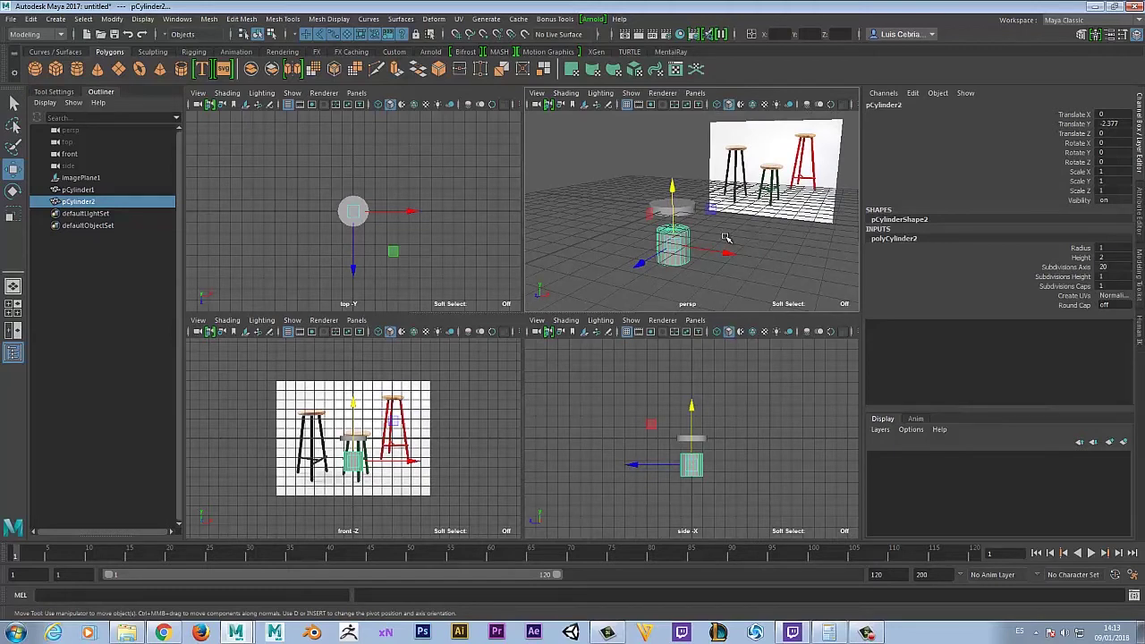
pyautogui.press('e')
pyautogui.press('r')
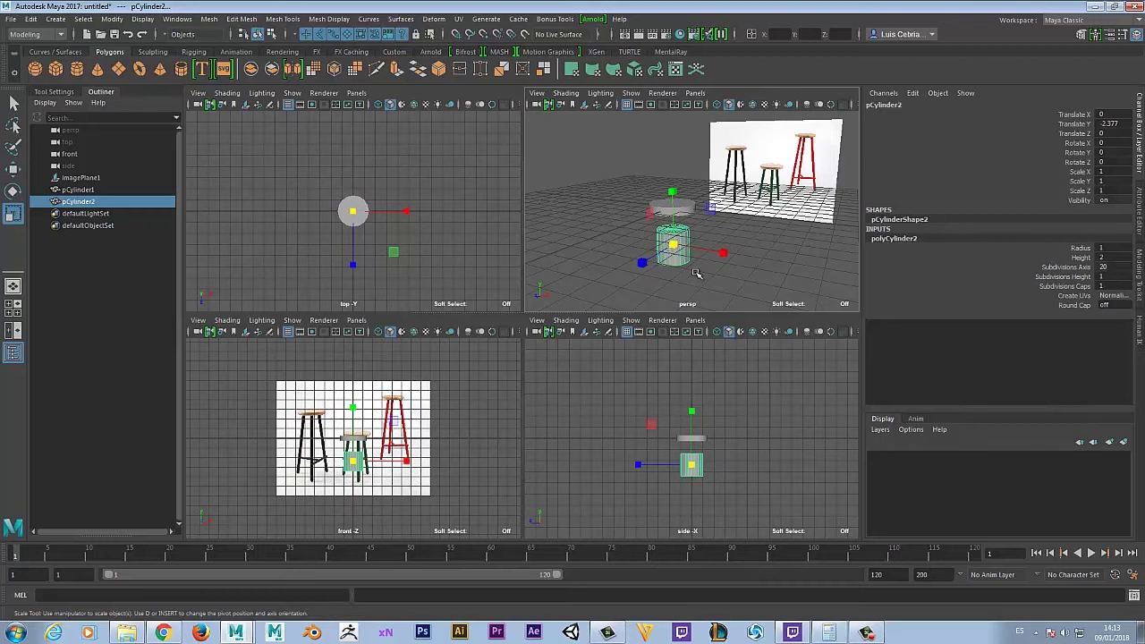
pyautogui.press('w')
pyautogui.doubleClick(1121, 267)
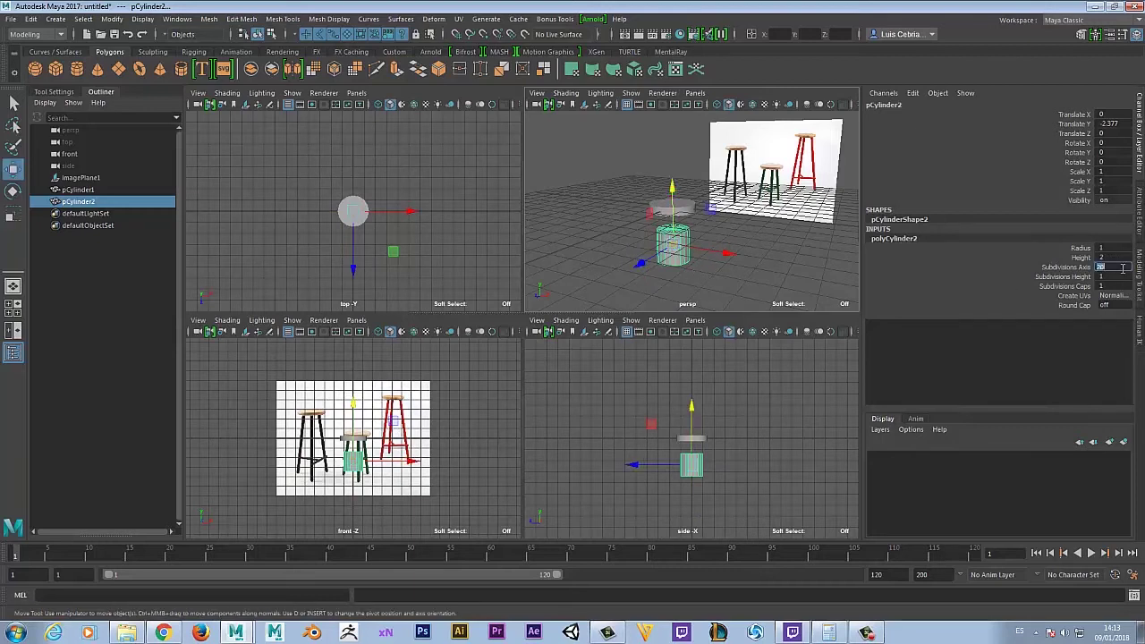
pyautogui.write('16')
pyautogui.press('Return')
pyautogui.keyDown('alt'); pyautogui.moveTo(679, 272); pyautogui.dragTo(717, 282); pyautogui.keyUp('alt')
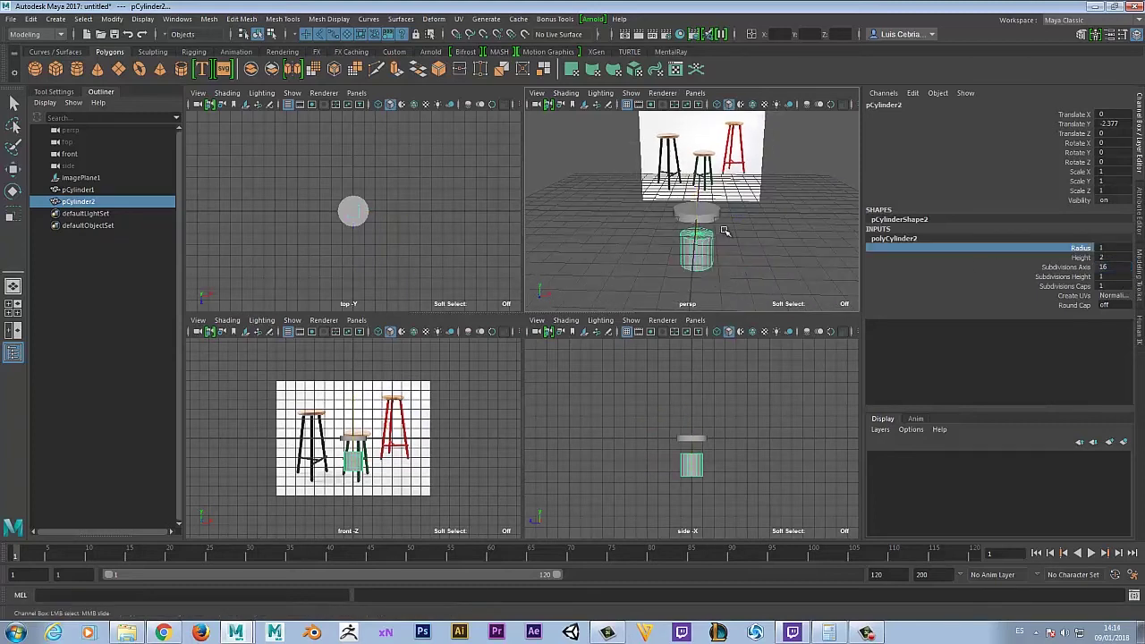
# Step: Reselect the lower cylinder and thin it to Radius 0.18 to match the green stool's leg in the front view
pyautogui.click(694, 212)
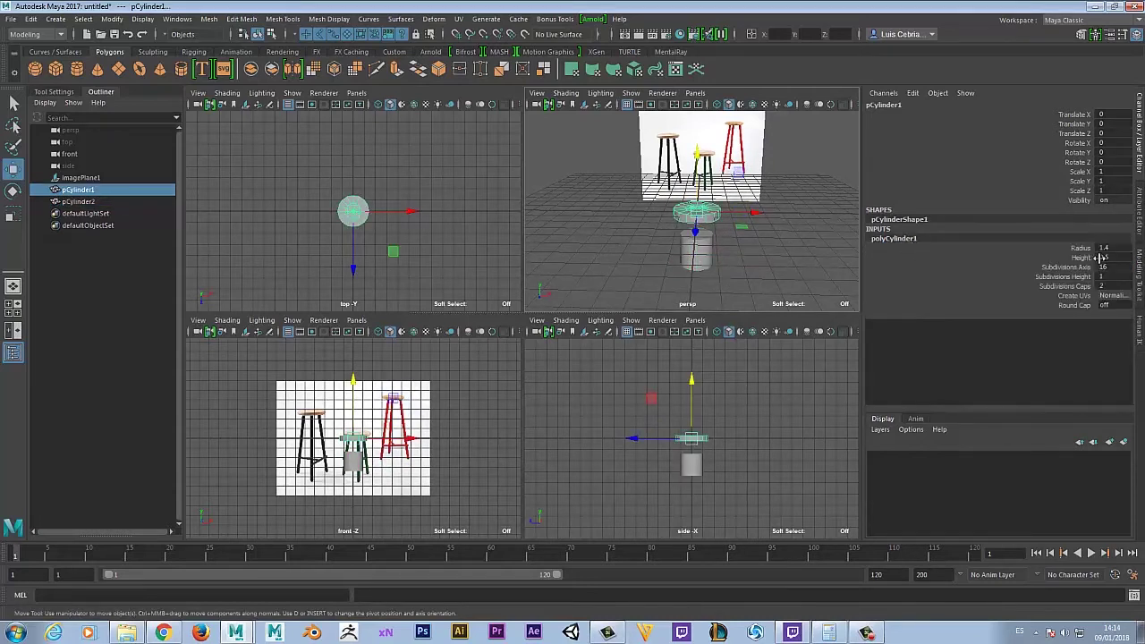
pyautogui.click(700, 259)
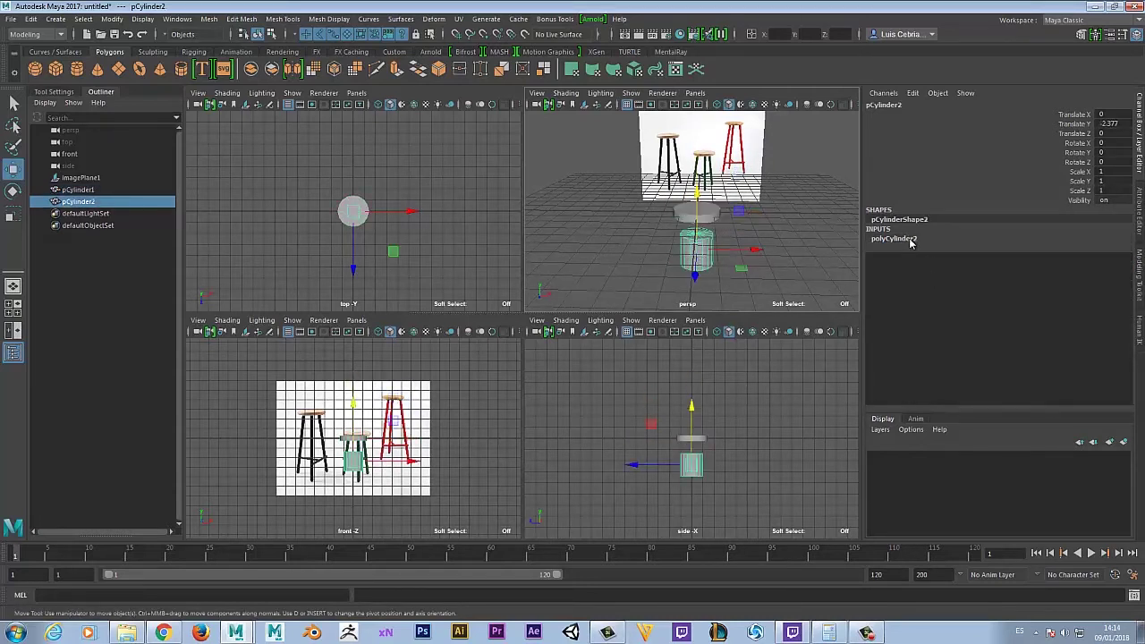
pyautogui.click(895, 238)
pyautogui.click(1081, 249)
pyautogui.moveTo(802, 264); pyautogui.dragTo(800, 264, button='middle')
pyautogui.keyDown('alt'); pyautogui.moveTo(801, 267); pyautogui.dragTo(725, 269); pyautogui.keyUp('alt')
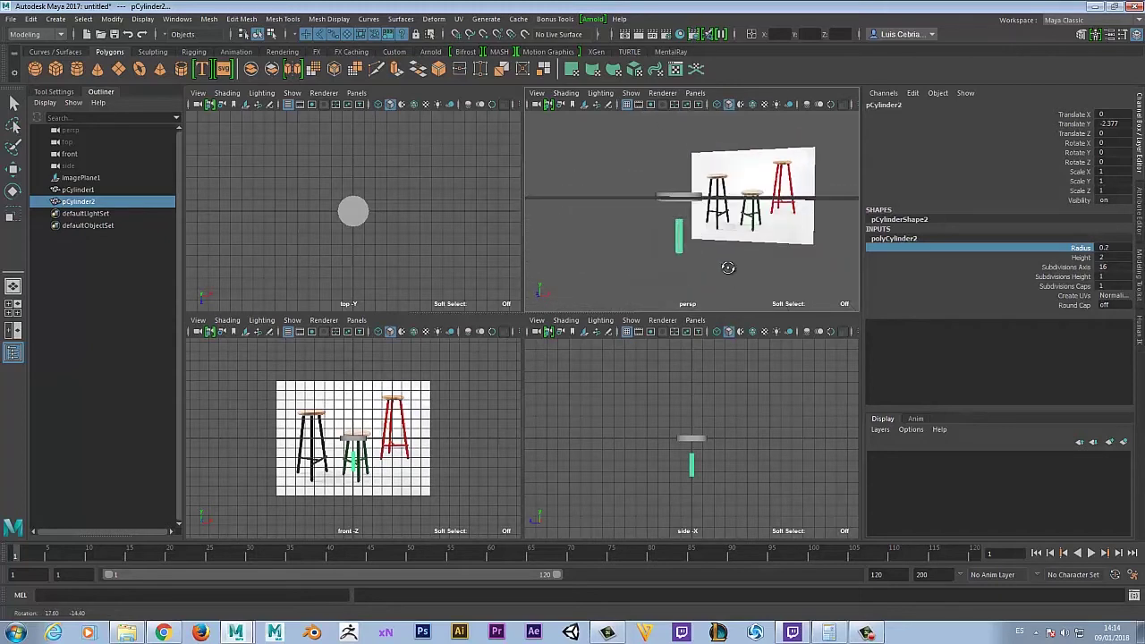
pyautogui.press('space')
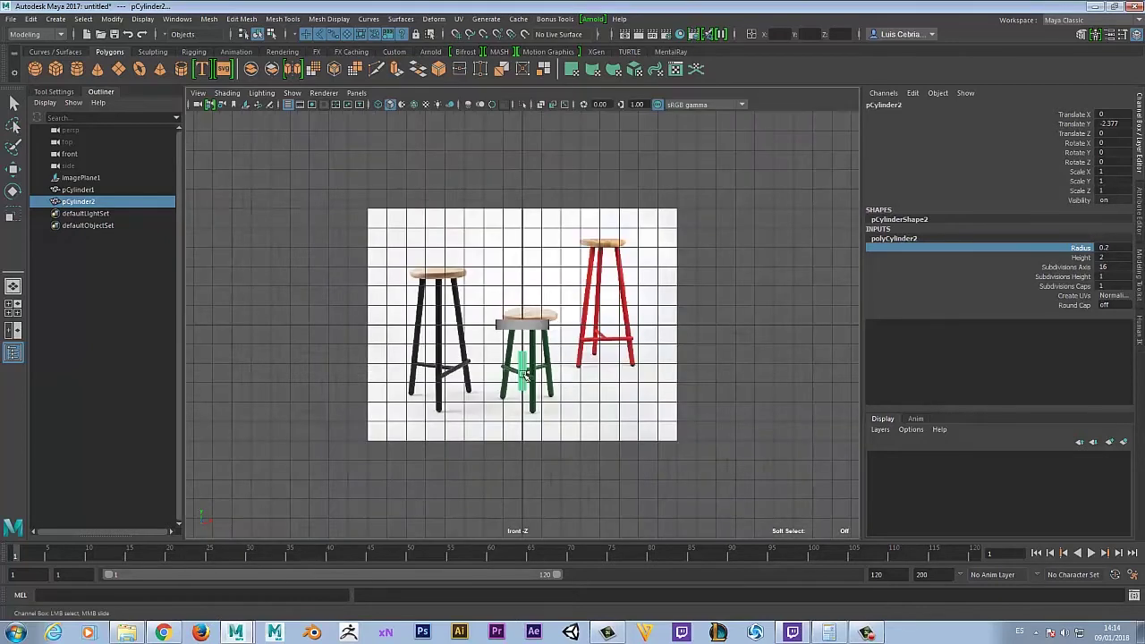
pyautogui.doubleClick(1120, 249)
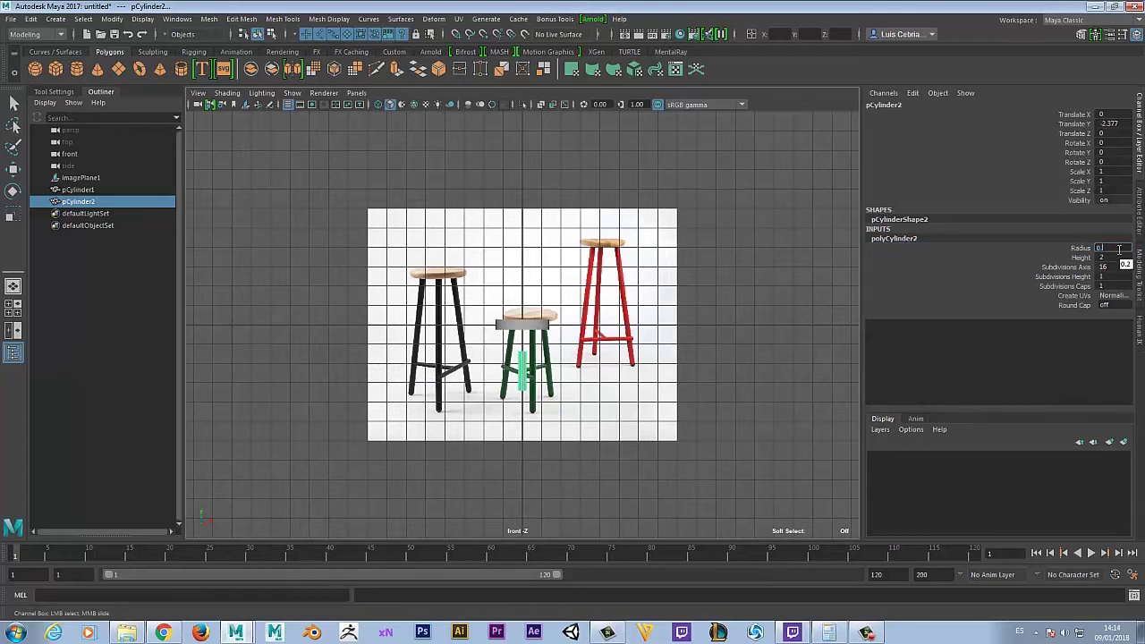
pyautogui.press('Return')
pyautogui.press('space')
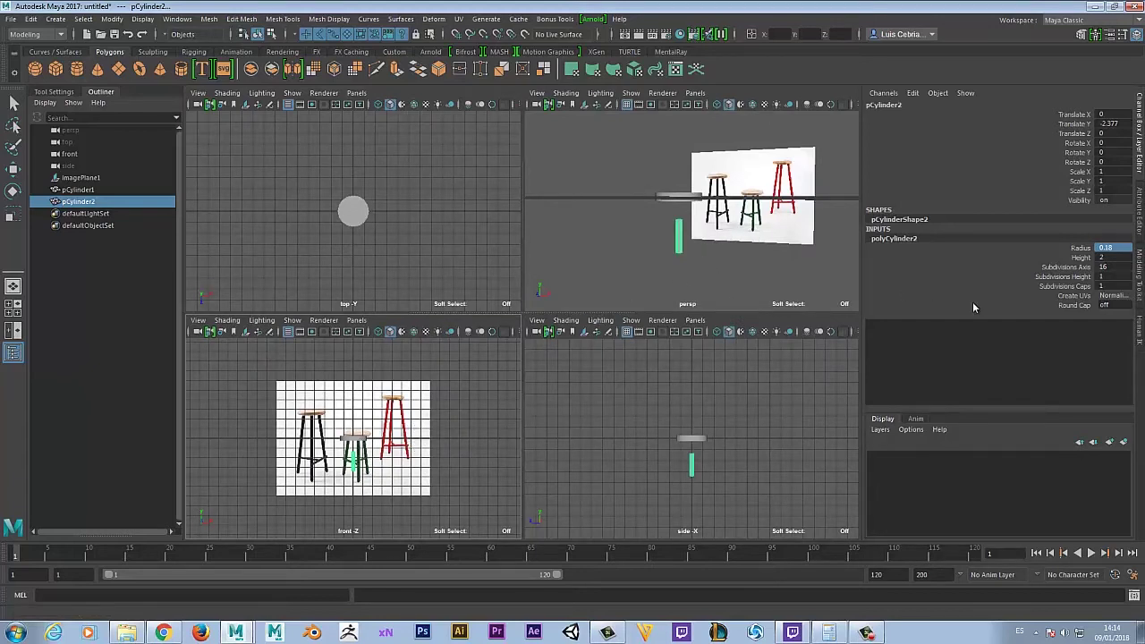
# Step: Lengthen the leg cylinder interactively to Height 4.4, matching the green stool's leg in the front view
pyautogui.click(1080, 257)
pyautogui.moveTo(702, 260); pyautogui.dragTo(703, 258, button='middle')
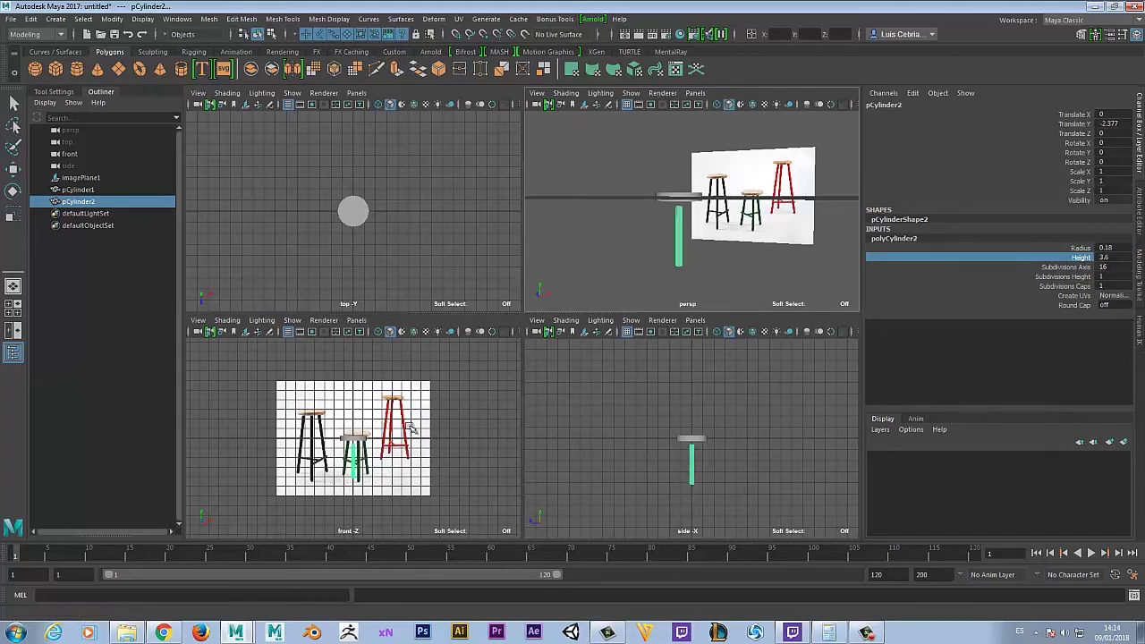
pyautogui.press('space')
pyautogui.scroll(3, 531, 356)
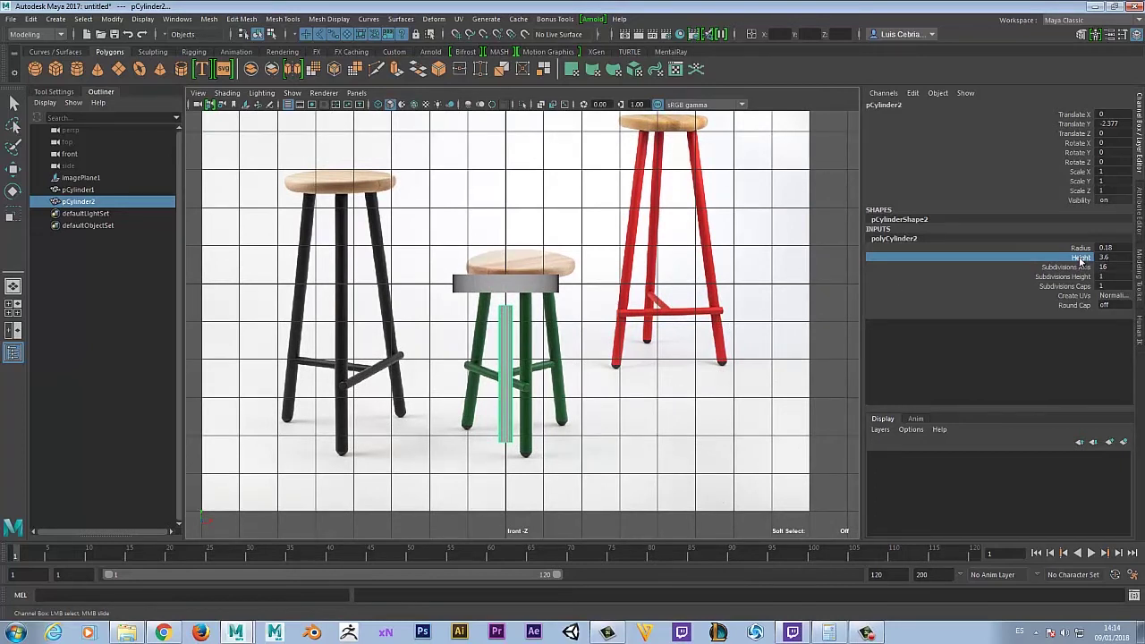
pyautogui.moveTo(540, 345); pyautogui.dragTo(544, 345, button='middle')
# Step: Turn off the leg's smooth preview, cycle through the shaded display modes and leave the front view in wireframe
pyautogui.press('1')
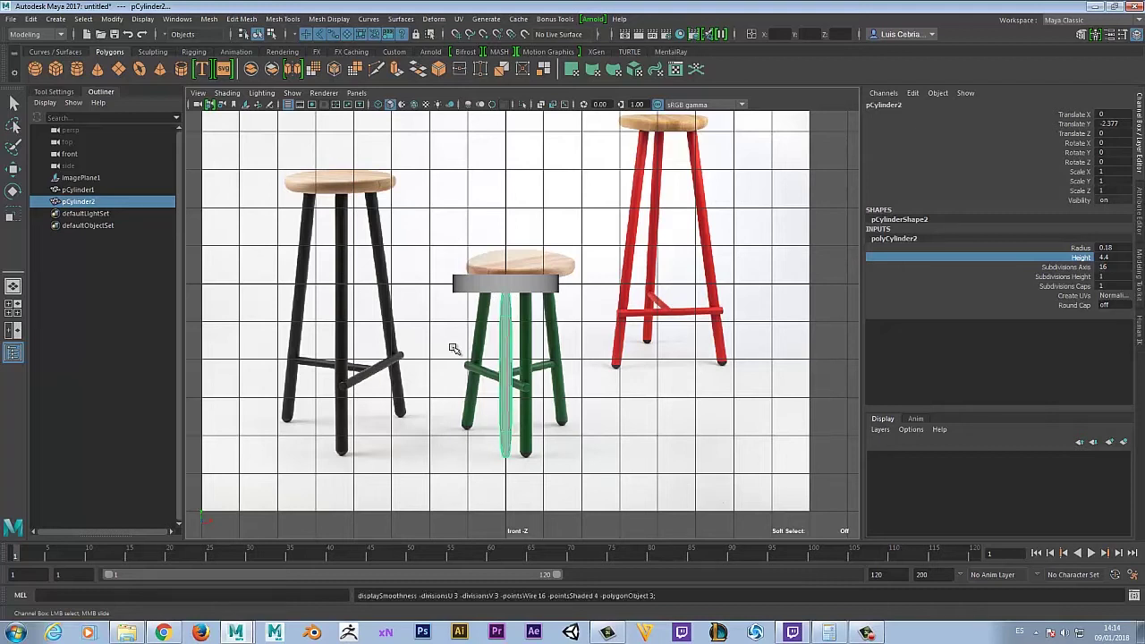
pyautogui.press('4')
pyautogui.press('5')
pyautogui.press('6')
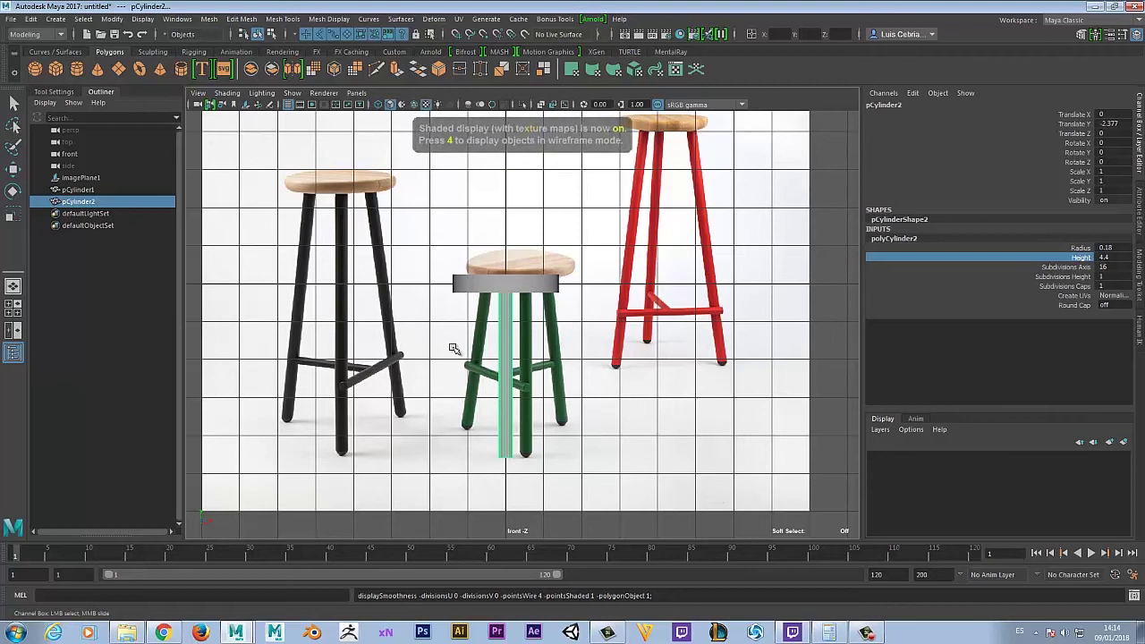
pyautogui.press('4')
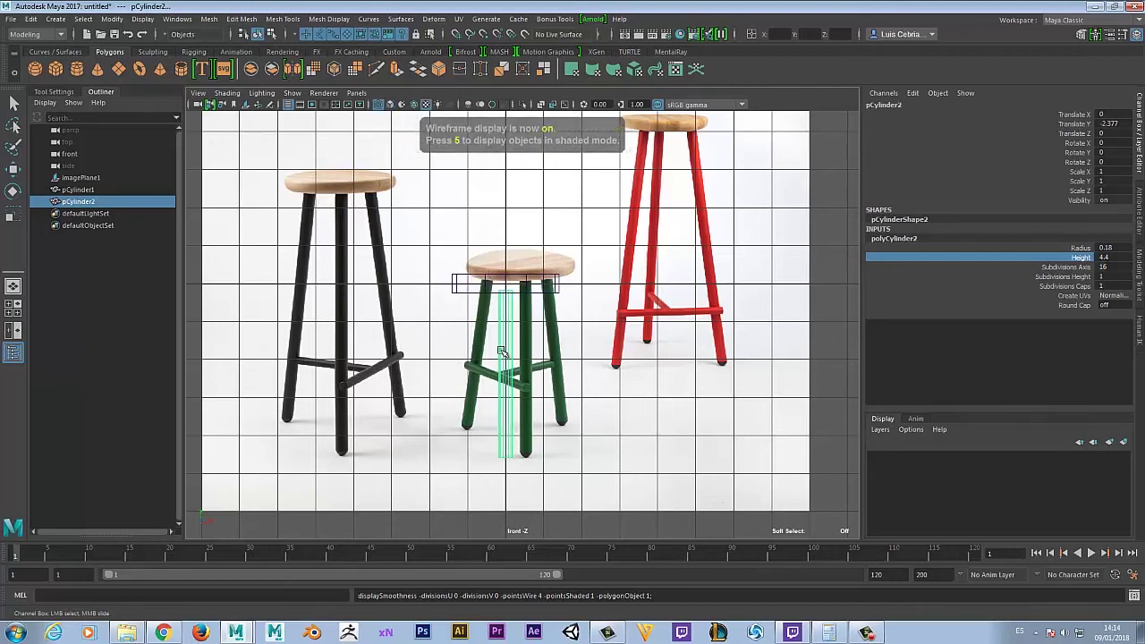
# Step: Lower the leg cylinder to Translate Y -2.447 so its top meets the underside of the seat cylinder
pyautogui.scroll(2, 480, 334)
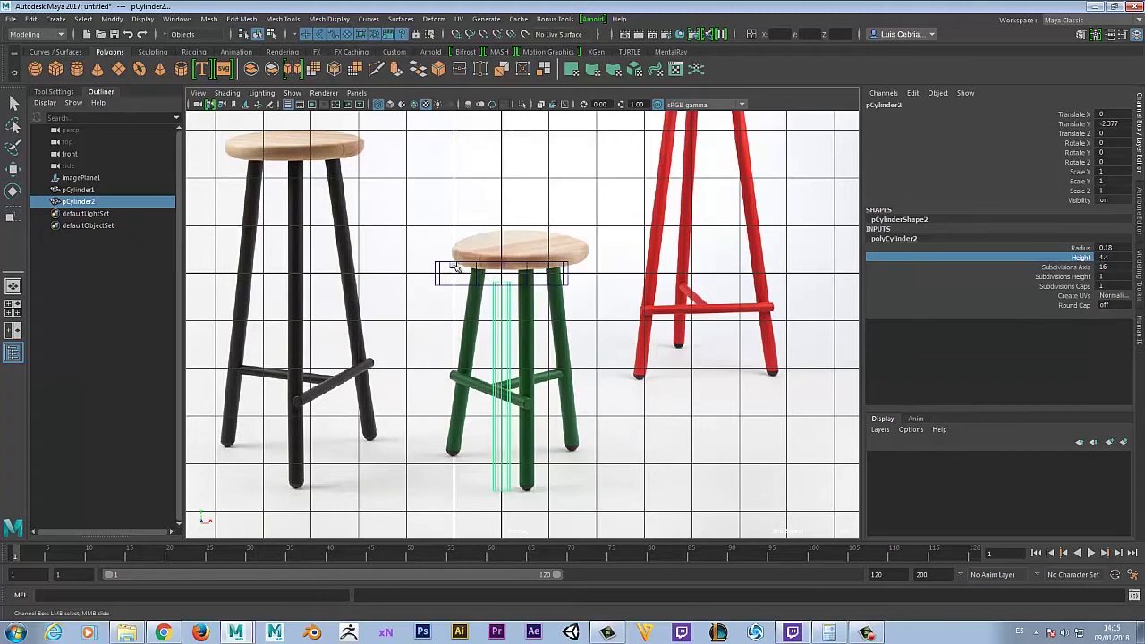
pyautogui.click(454, 266)
pyautogui.press('w')
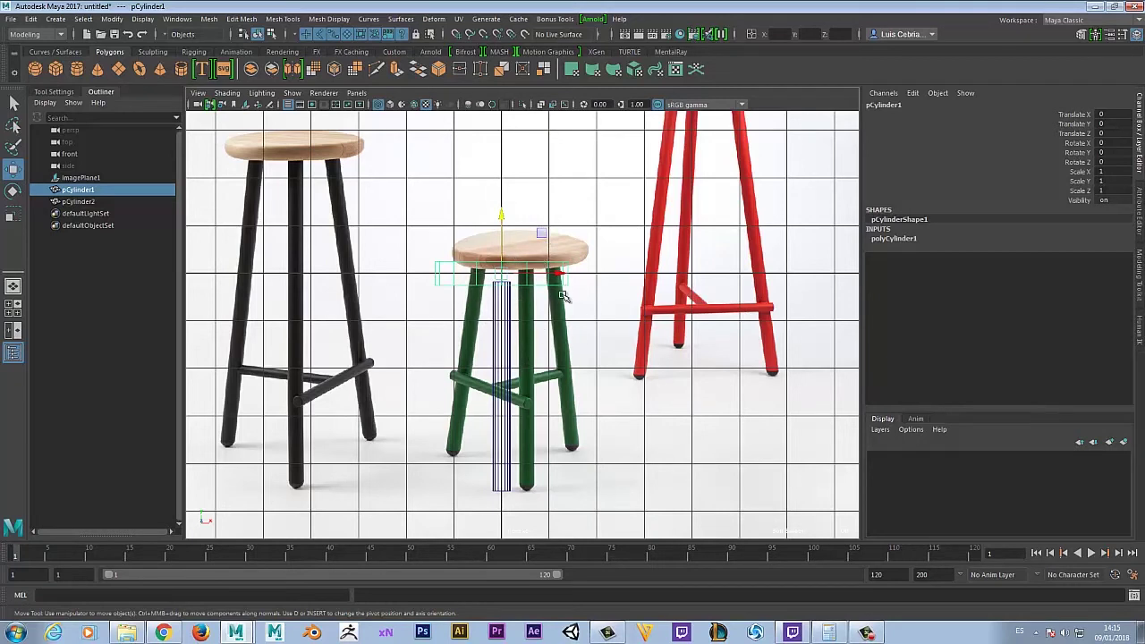
pyautogui.press('5')
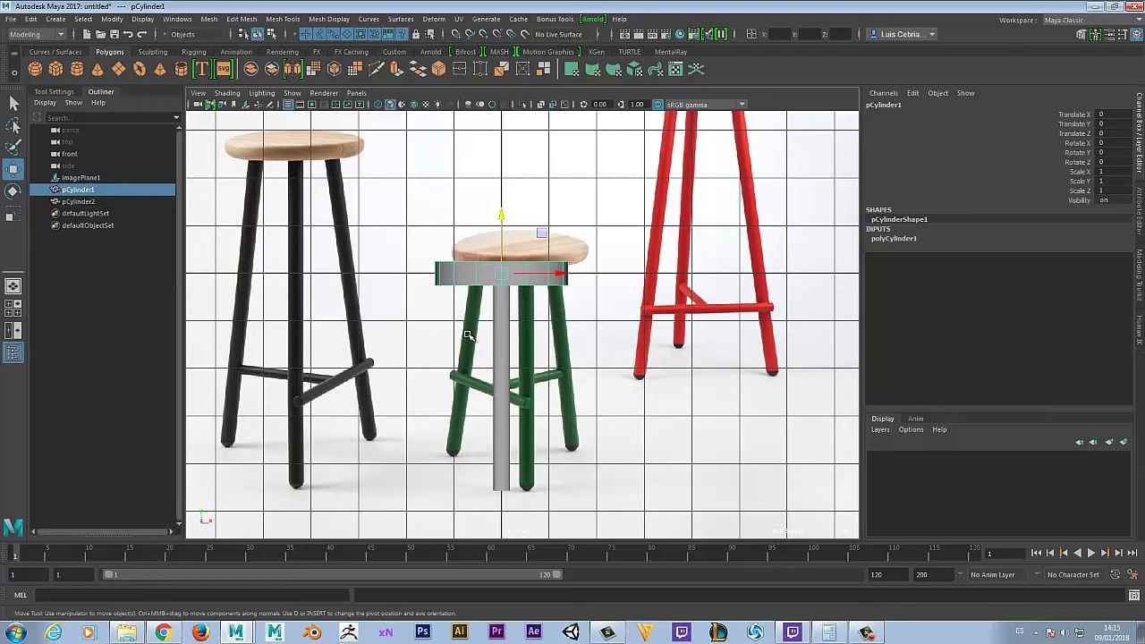
pyautogui.press('6')
pyautogui.press('4')
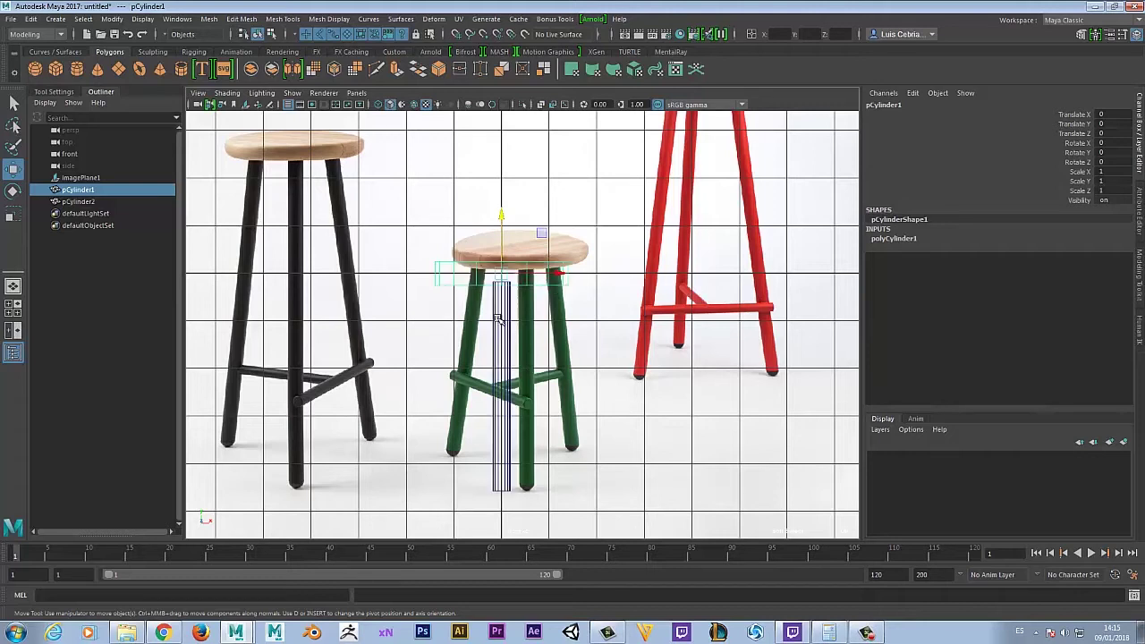
pyautogui.click(504, 335)
pyautogui.scroll(4, 522, 365)
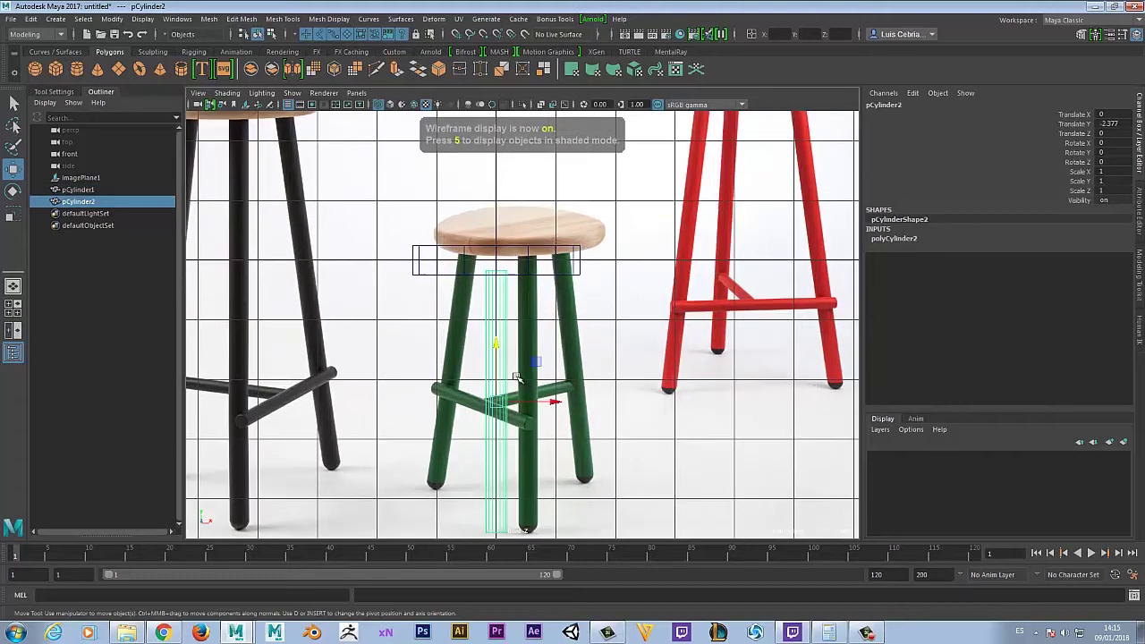
pyautogui.moveTo(506, 283); pyautogui.dragTo(506, 293)
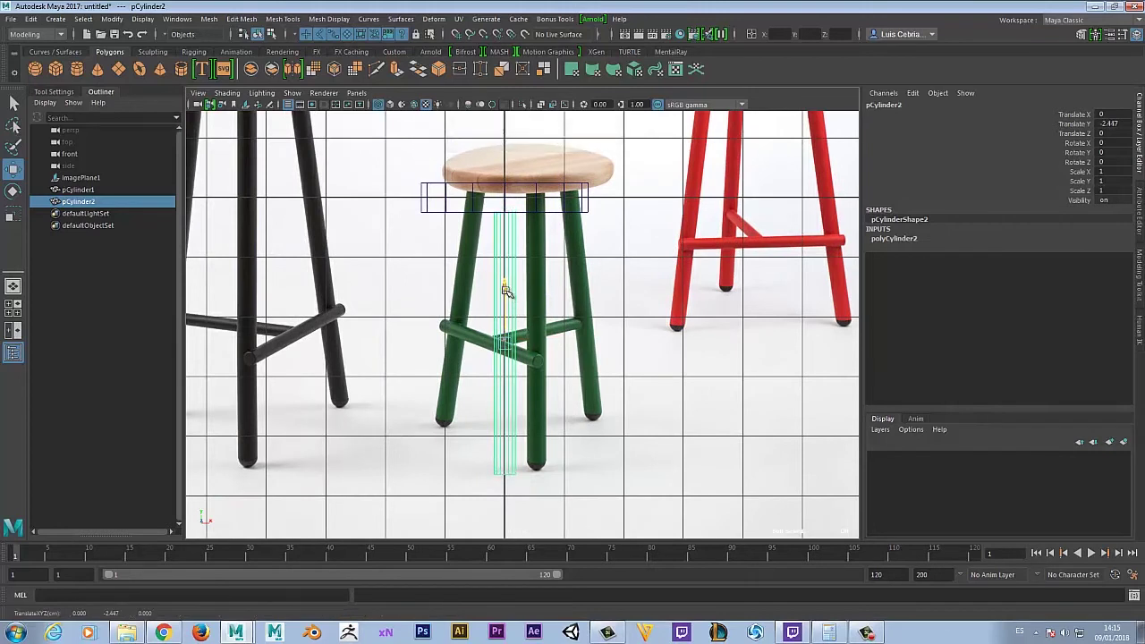
pyautogui.scroll(6, 524, 277)
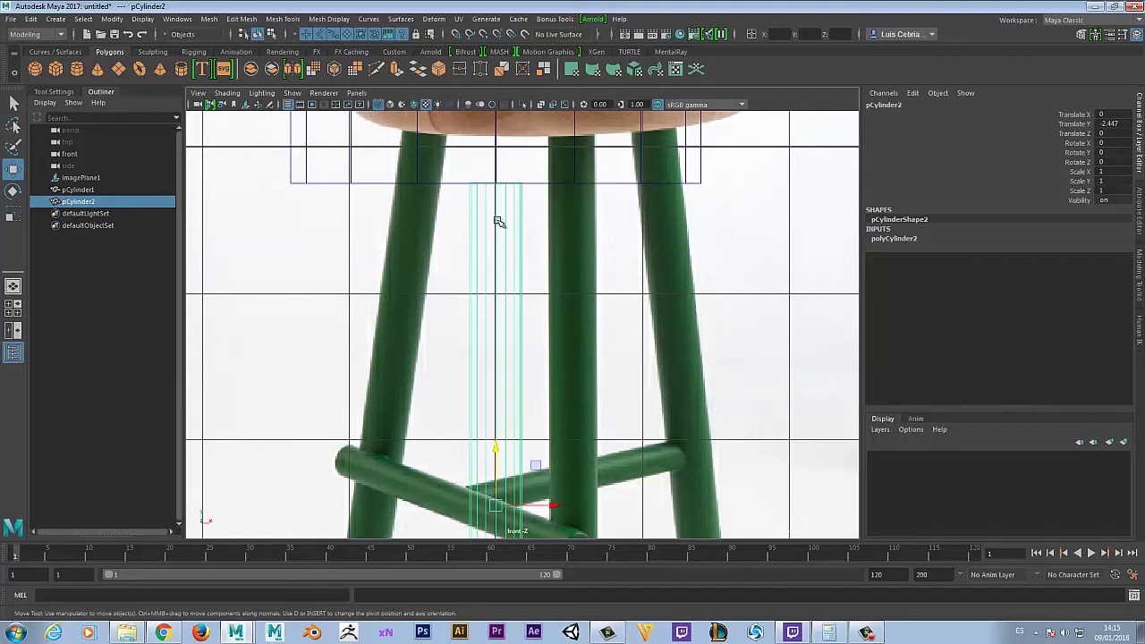
# Step: Examine the leg cylinder in the top, front and perspective views, comparing its lower end with the green stool's dark foot
pyautogui.press('a')
pyautogui.press('space')
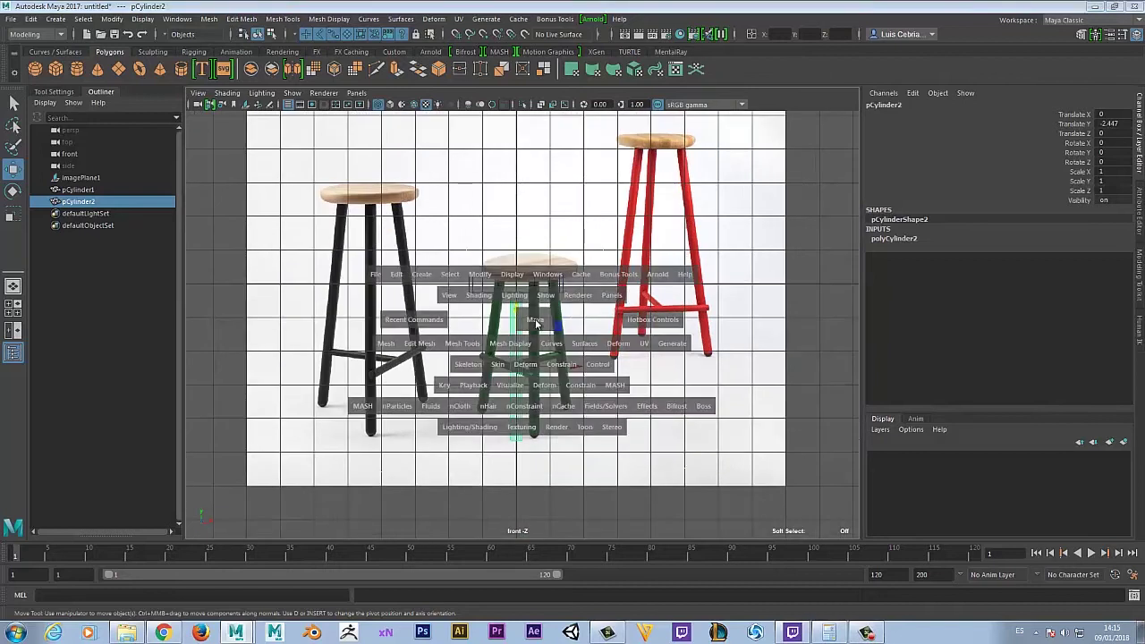
pyautogui.press('space')
pyautogui.press('4')
pyautogui.scroll(10, 510, 351)
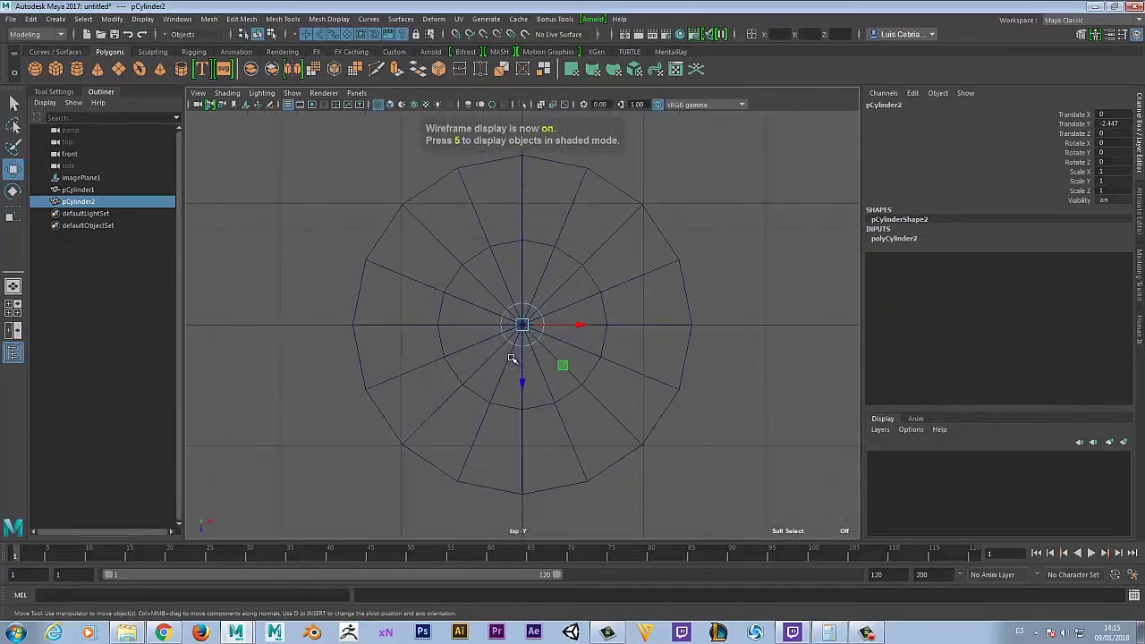
pyautogui.press('space')
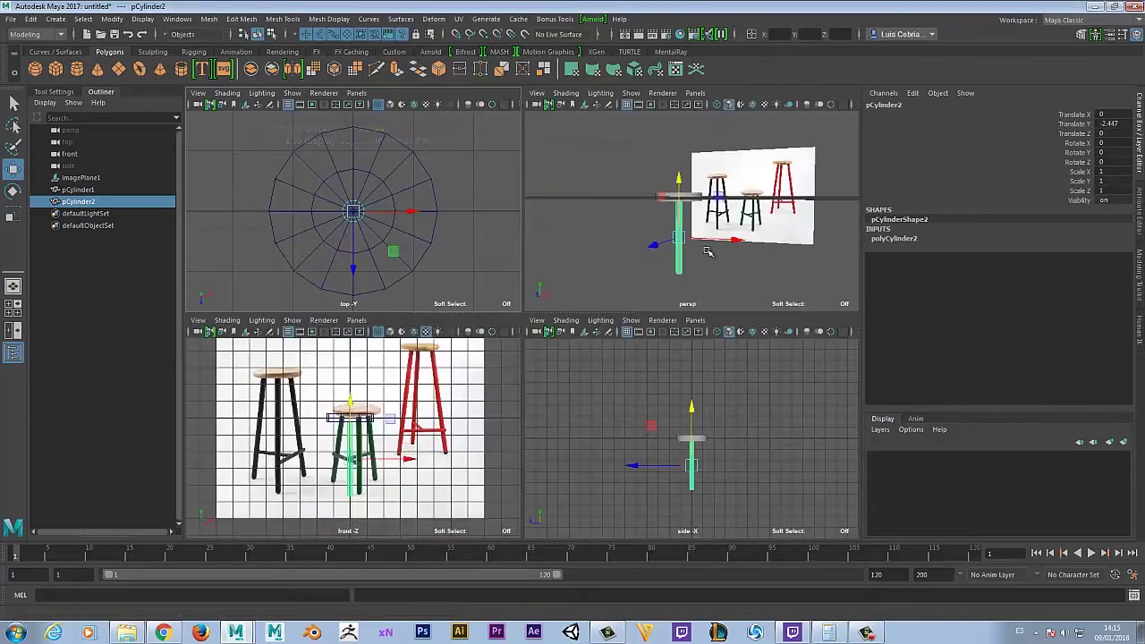
pyautogui.press('space')
pyautogui.scroll(6, 401, 439)
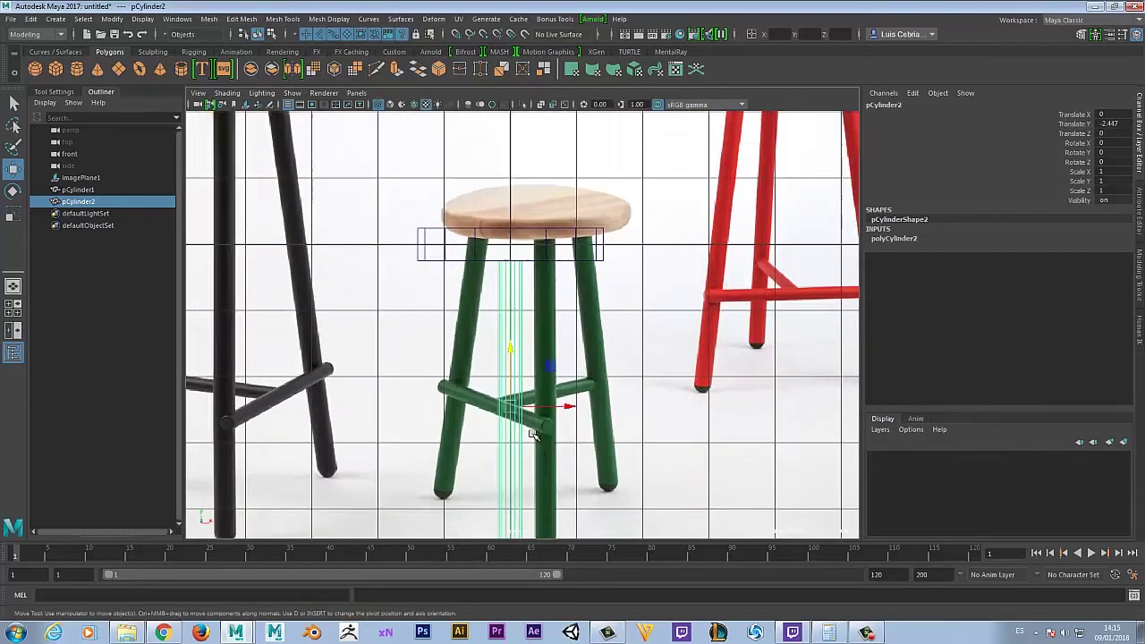
pyautogui.keyDown('alt'); pyautogui.moveTo(568, 424); pyautogui.dragTo(550, 427, button='middle'); pyautogui.keyUp('alt')
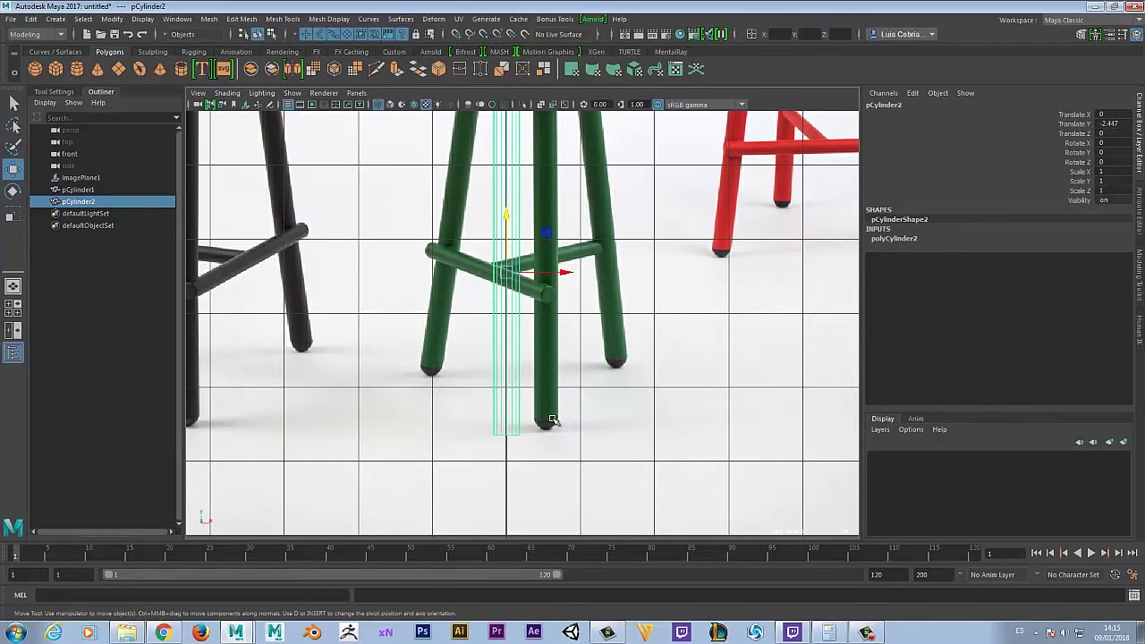
pyautogui.press('space')
pyautogui.keyDown('alt'); pyautogui.moveTo(680, 260); pyautogui.dragTo(680, 145); pyautogui.keyUp('alt')
pyautogui.scroll(-3, 716, 249)
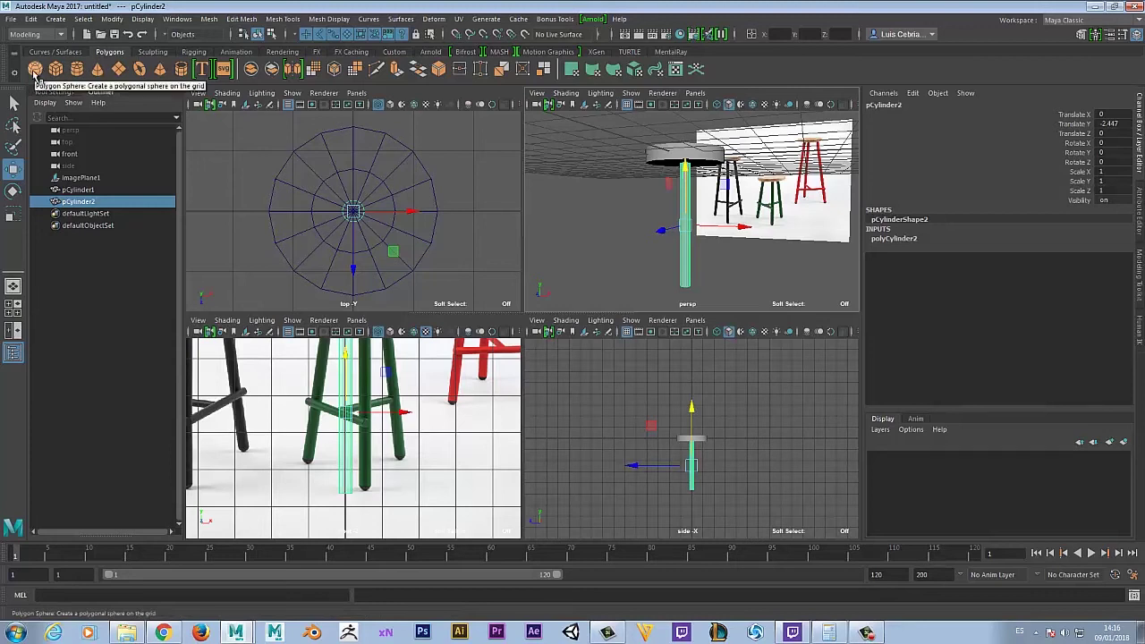
# Step: Create a polygon sphere and move it down to the leg's lower end, at about Translate Y -4.629
pyautogui.click(34, 70)
pyautogui.keyDown('alt'); pyautogui.moveTo(805, 223); pyautogui.dragTo(656, 258); pyautogui.keyUp('alt')
pyautogui.keyDown('alt'); pyautogui.moveTo(732, 270); pyautogui.dragTo(690, 215); pyautogui.keyUp('alt')
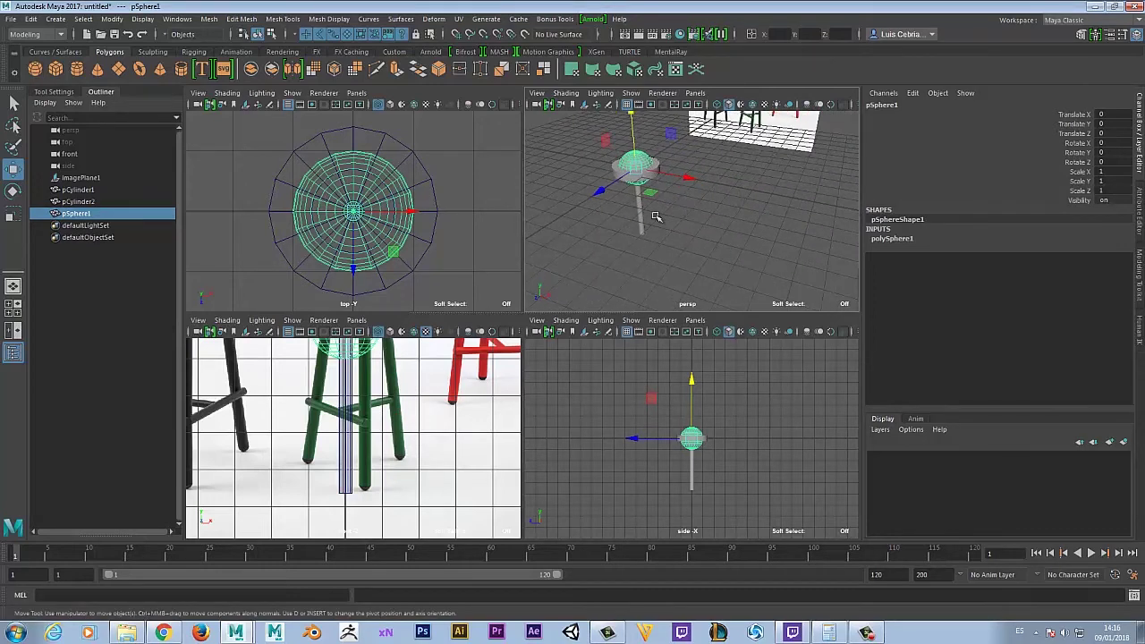
pyautogui.press('space')
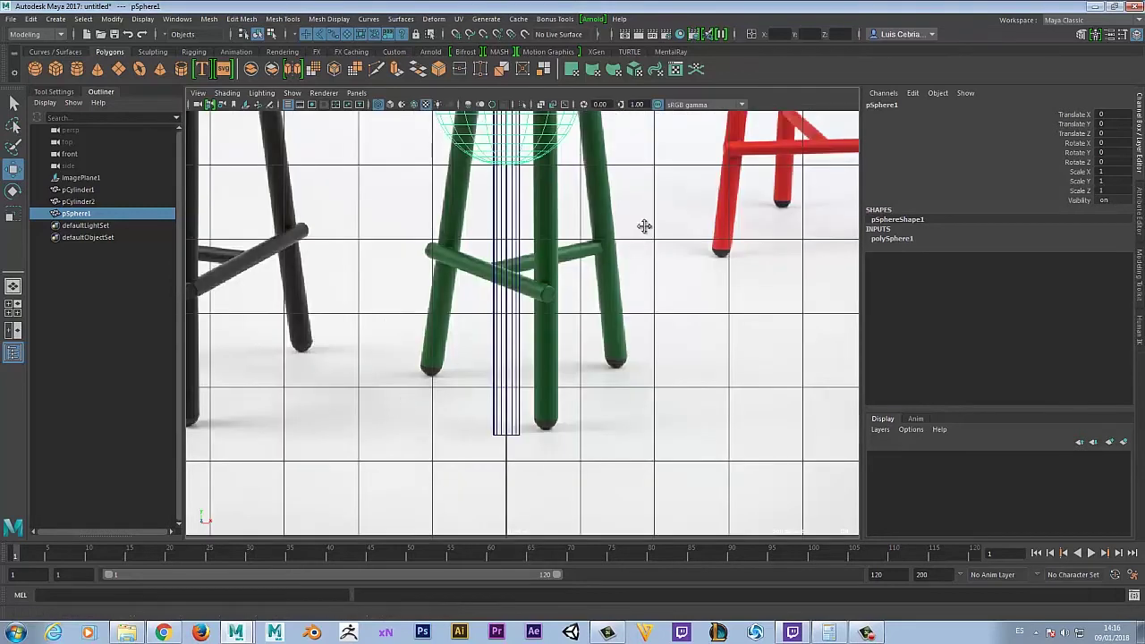
pyautogui.keyDown('alt'); pyautogui.moveTo(644, 226); pyautogui.dragTo(672, 299, button='middle'); pyautogui.keyUp('alt')
pyautogui.moveTo(551, 135); pyautogui.dragTo(543, 370)
pyautogui.scroll(8, 543, 370)
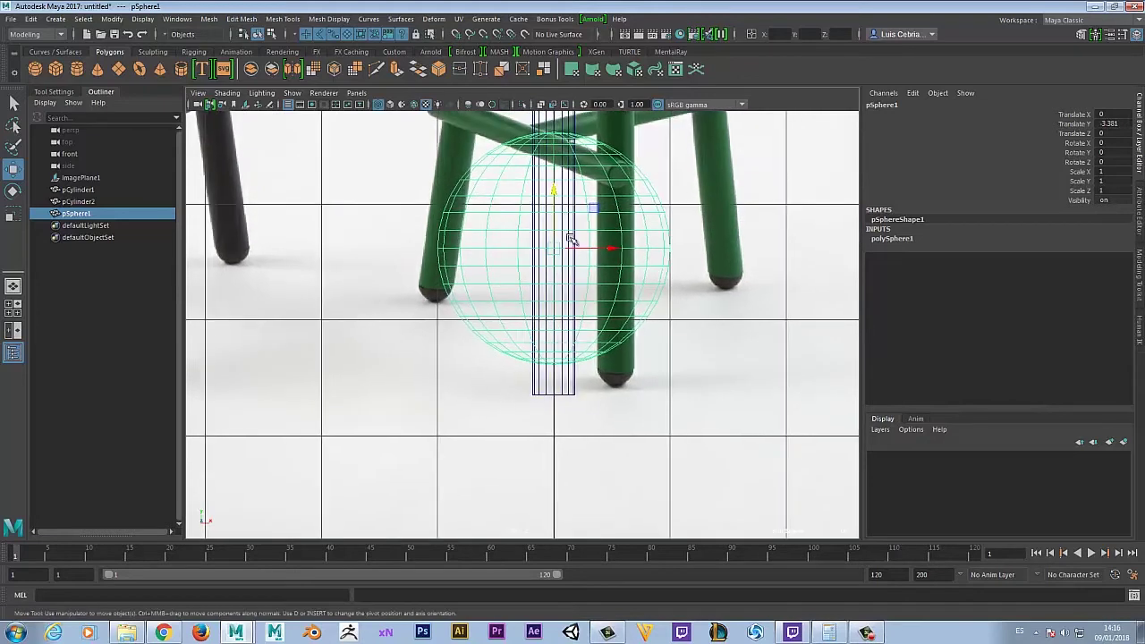
pyautogui.moveTo(554, 188); pyautogui.dragTo(565, 332)
pyautogui.scroll(6, 564, 332)
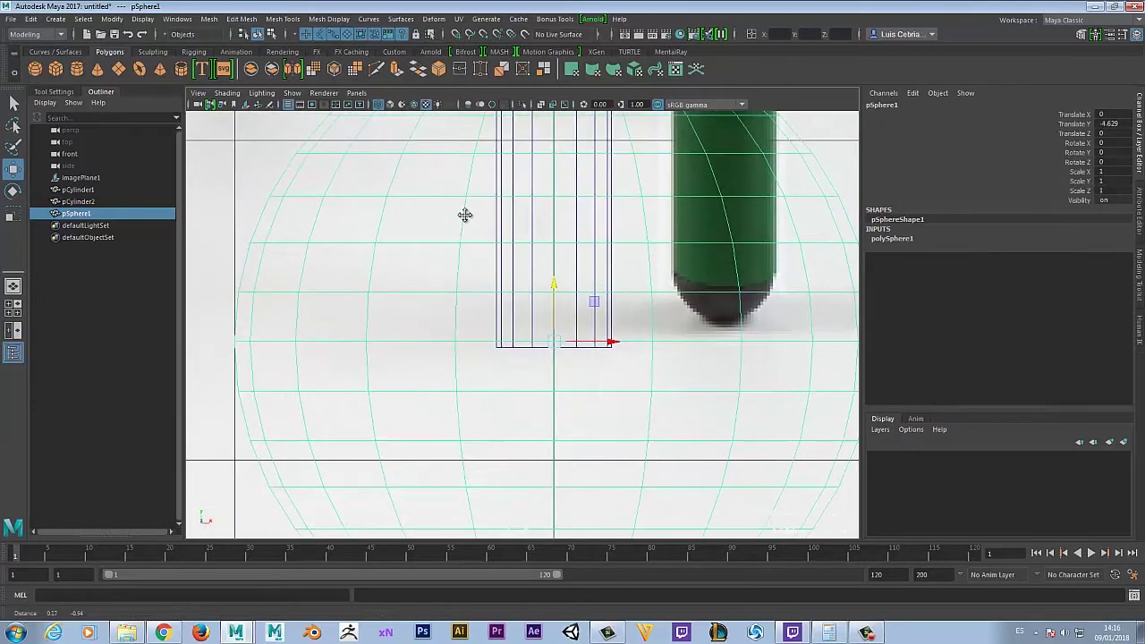
# Step: Fine-tune the sphere's height to Translate Y -4.647, aligning its equator with the leg's bottom edge in the front view
pyautogui.keyDown('alt'); pyautogui.moveTo(464, 215); pyautogui.dragTo(454, 198, button='middle'); pyautogui.keyUp('alt')
pyautogui.moveTo(545, 268); pyautogui.dragTo(546, 276)
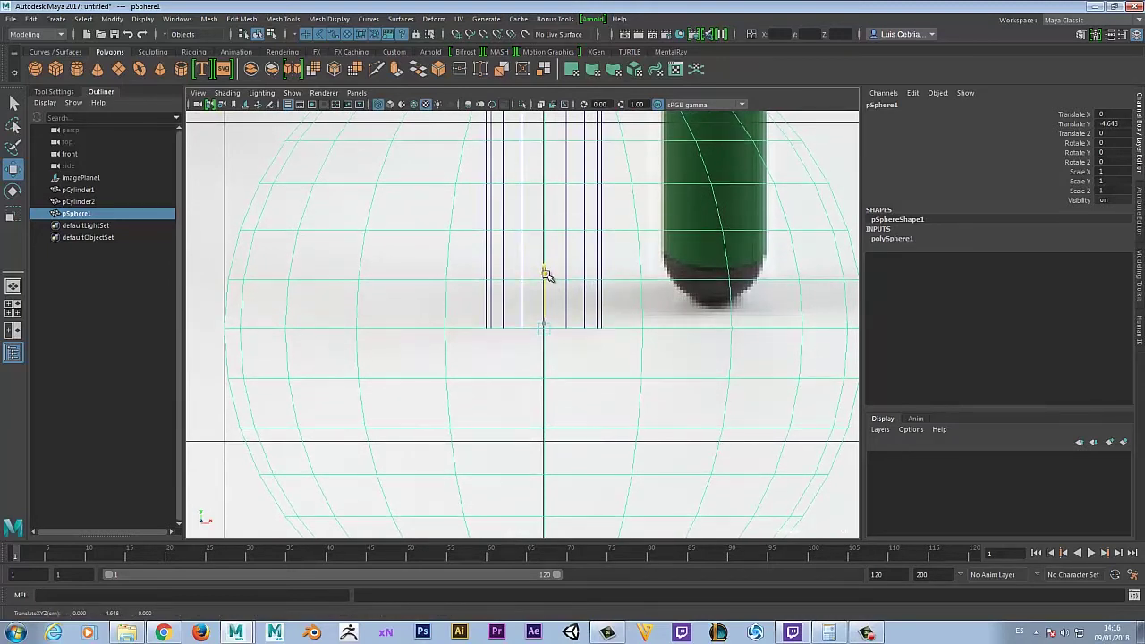
pyautogui.scroll(4, 513, 386)
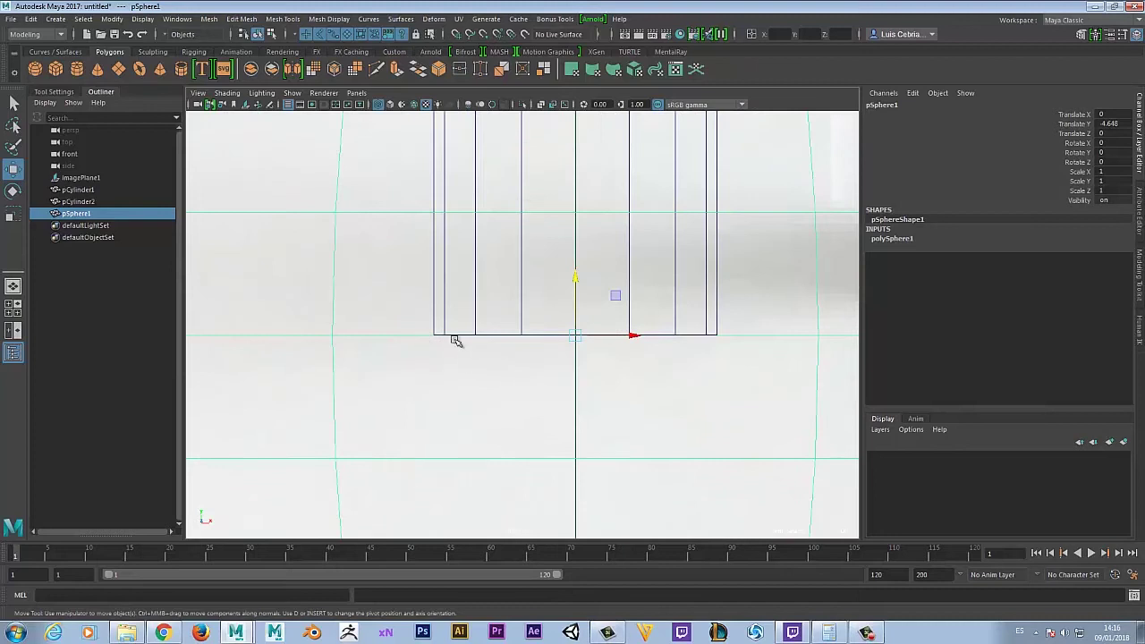
pyautogui.moveTo(576, 282); pyautogui.dragTo(577, 279)
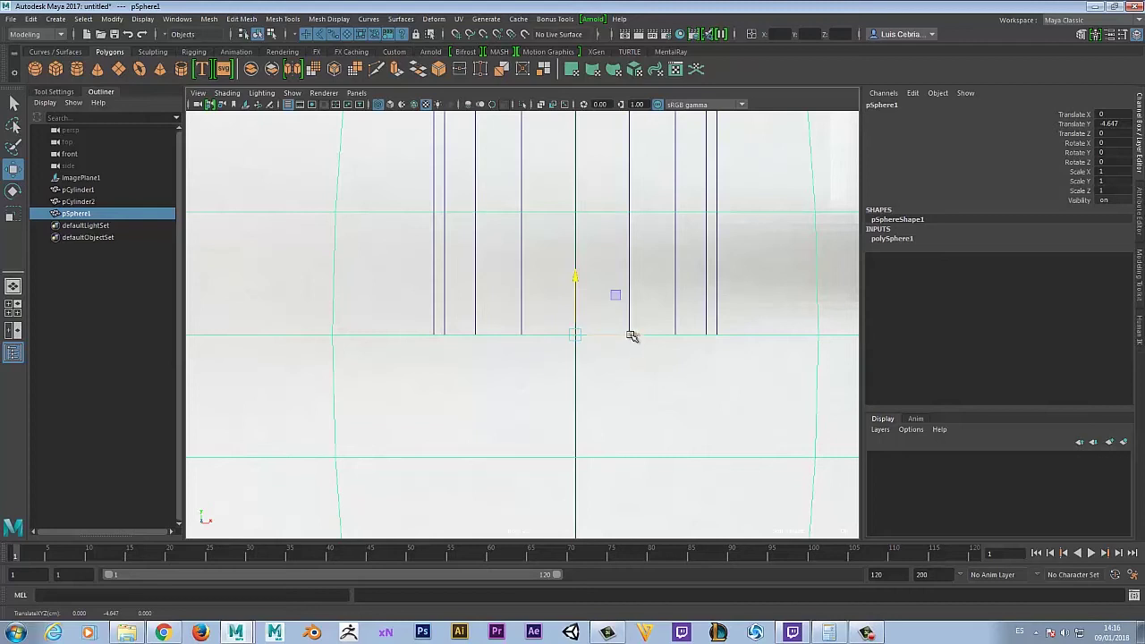
# Step: Check the leg cylinder's radius and set the sphere's Radius to 0.18 to match it
pyautogui.scroll(-5, 633, 335)
pyautogui.scroll(4, 617, 338)
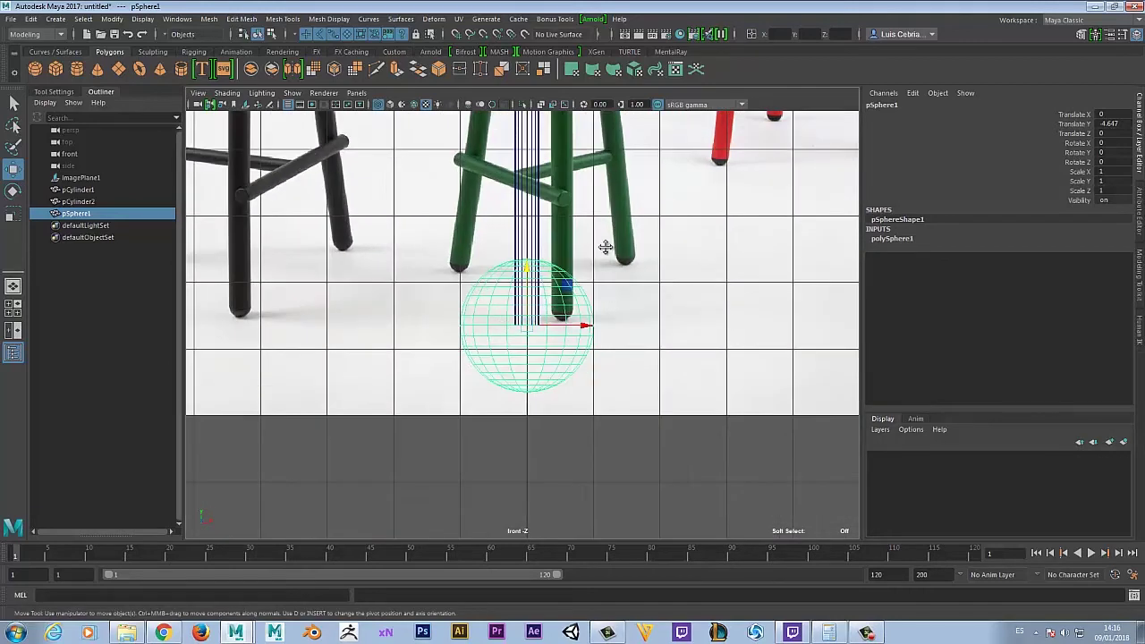
pyautogui.scroll(2, 604, 335)
pyautogui.click(551, 292)
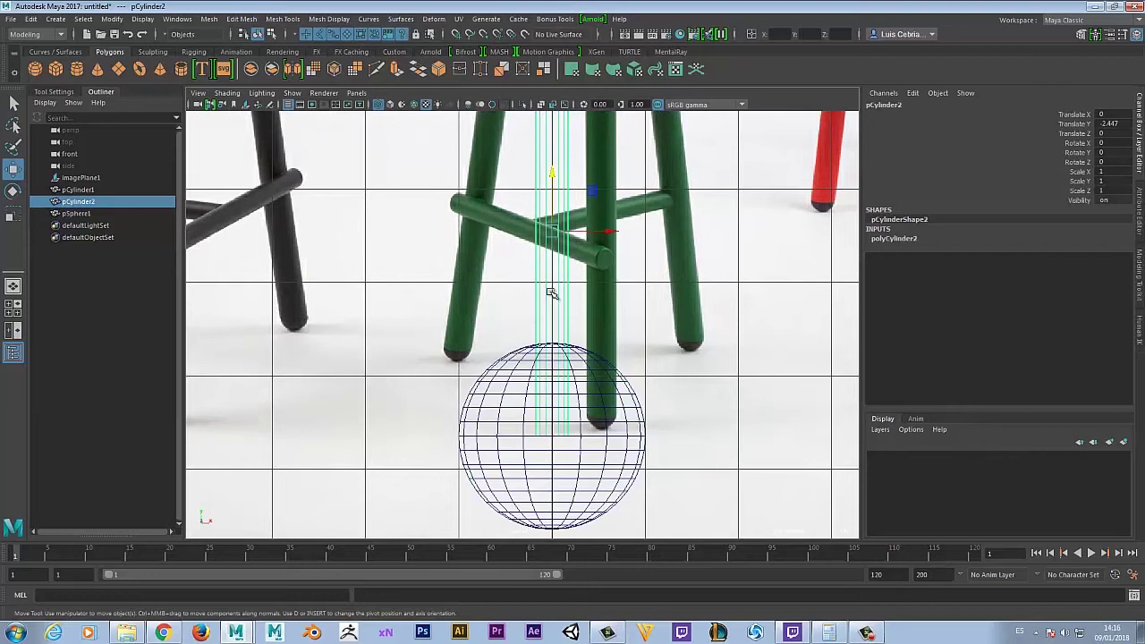
pyautogui.click(895, 239)
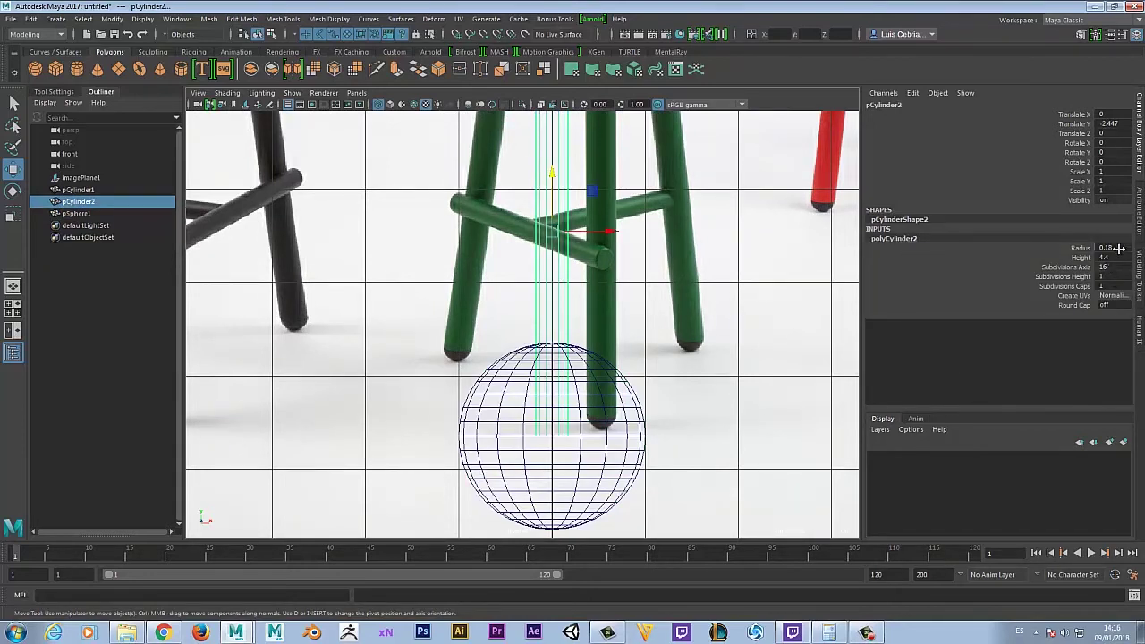
pyautogui.click(629, 434)
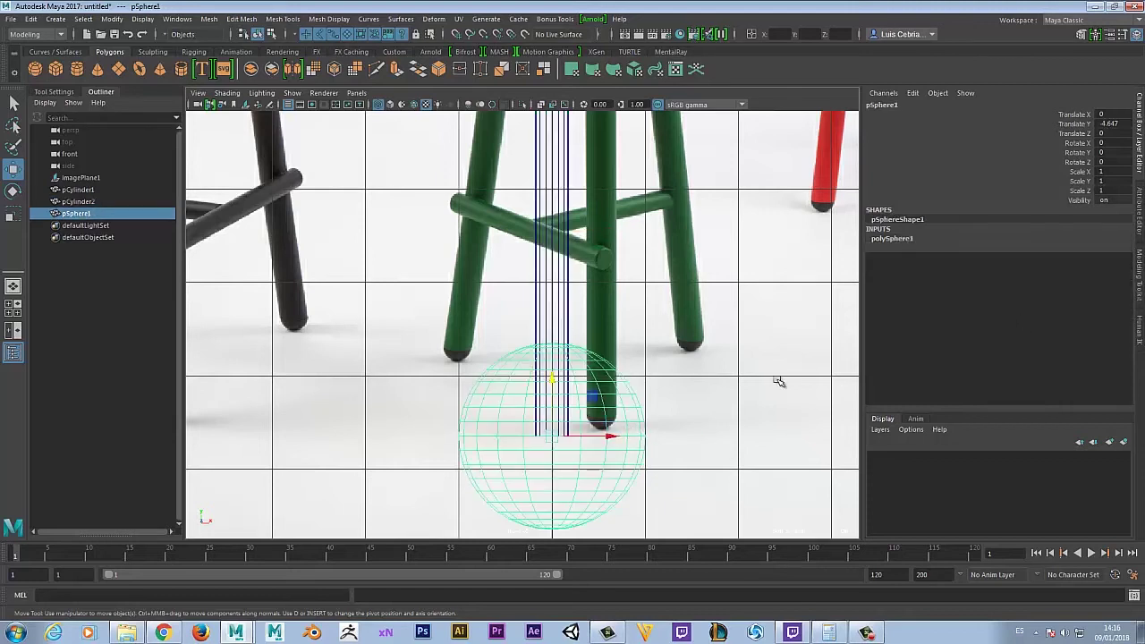
pyautogui.click(886, 239)
pyautogui.doubleClick(1121, 246)
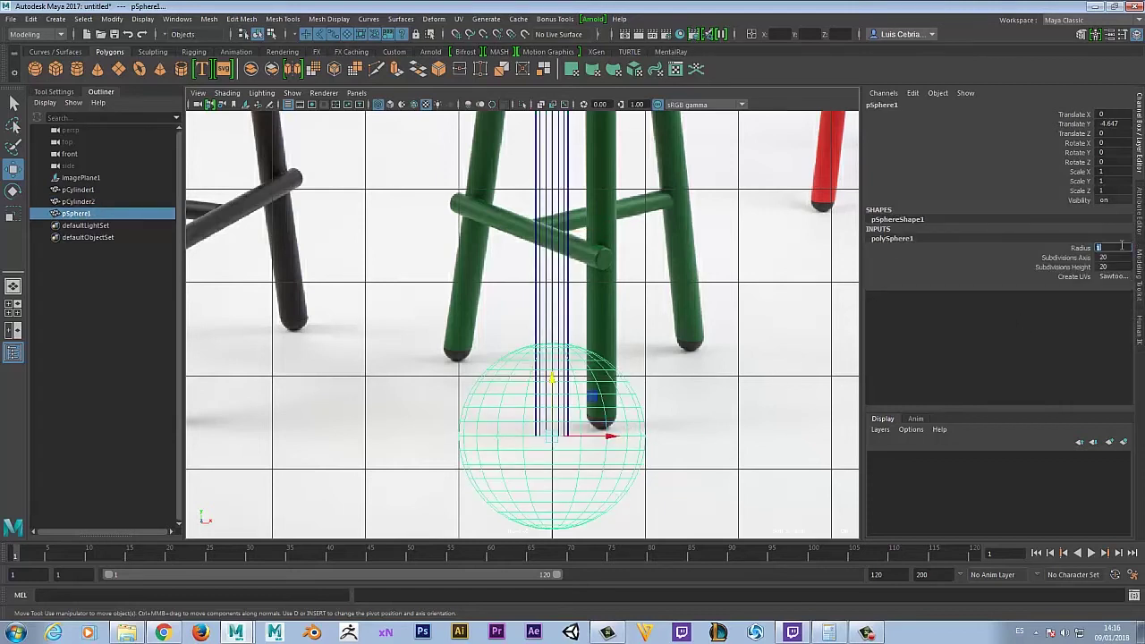
pyautogui.write('0.18')
pyautogui.press('Return')
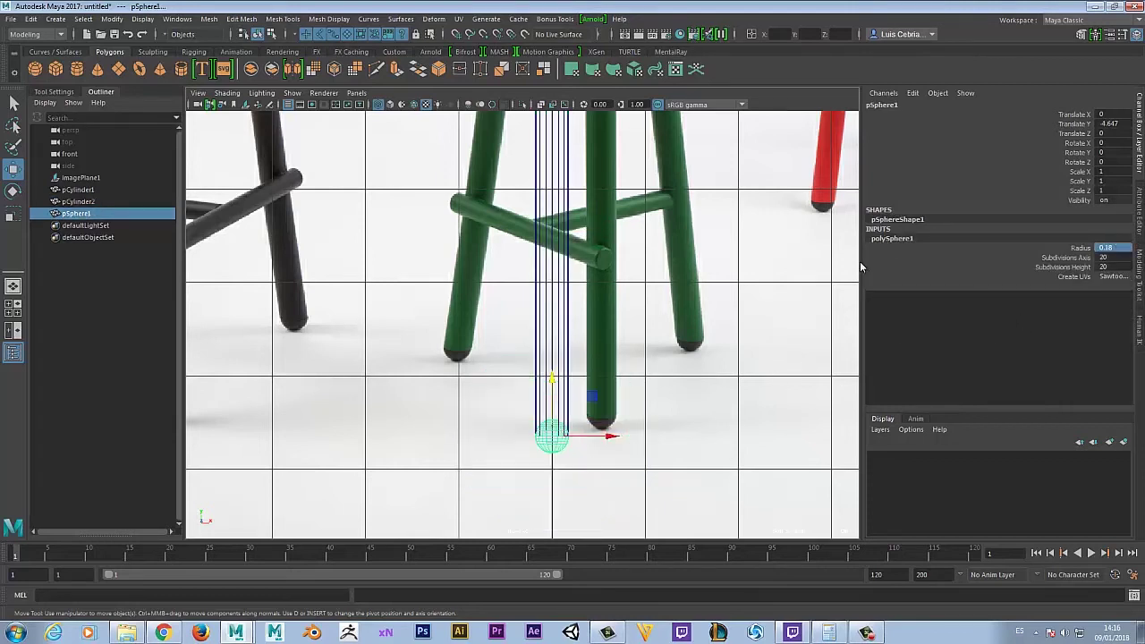
# Step: Examine in the front view how the sphere fits the leg's lower end and compares with the green stool's foot
pyautogui.scroll(10, 600, 448)
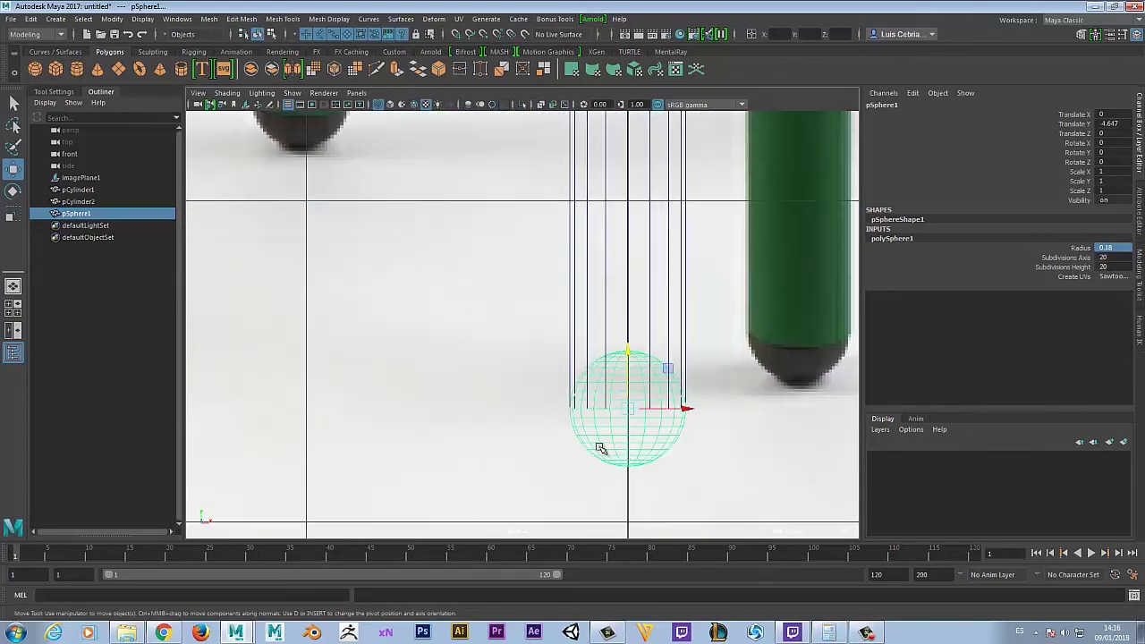
pyautogui.keyDown('alt'); pyautogui.moveTo(601, 448); pyautogui.dragTo(498, 345, button='middle'); pyautogui.keyUp('alt')
pyautogui.scroll(4, 498, 345)
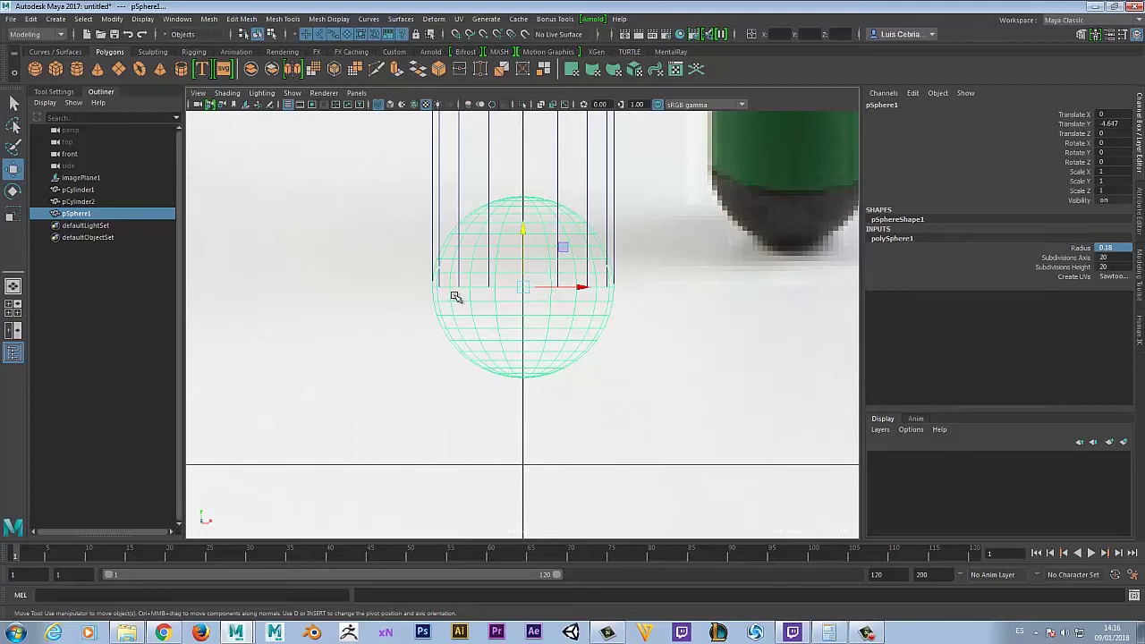
pyautogui.scroll(3, 531, 341)
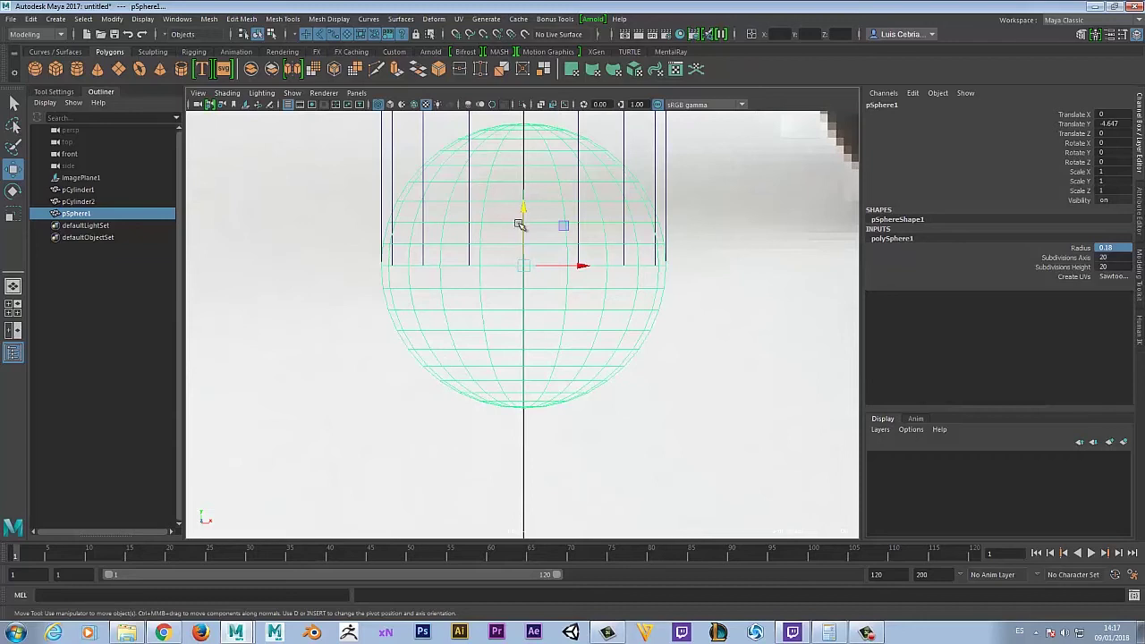
pyautogui.scroll(2, 523, 273)
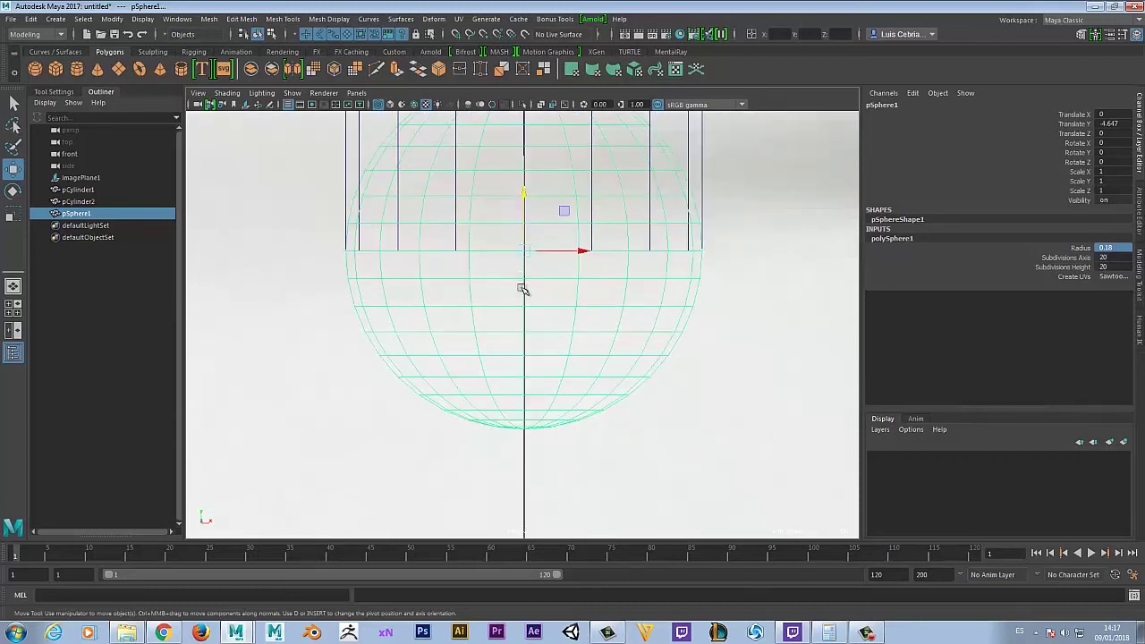
pyautogui.scroll(-10, 515, 357)
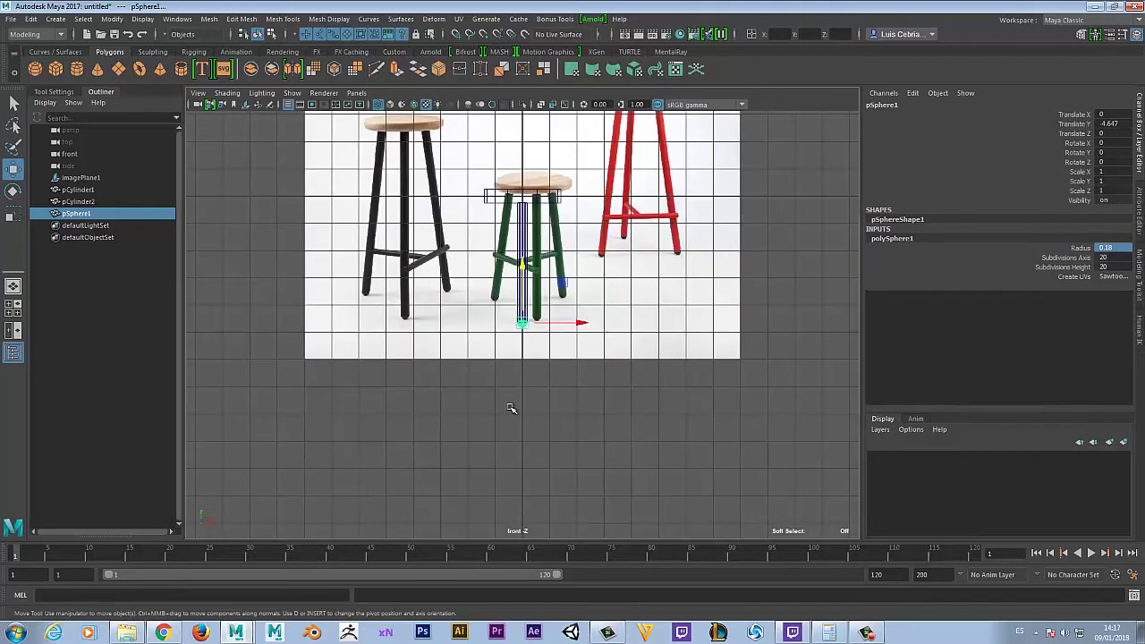
pyautogui.scroll(3, 474, 394)
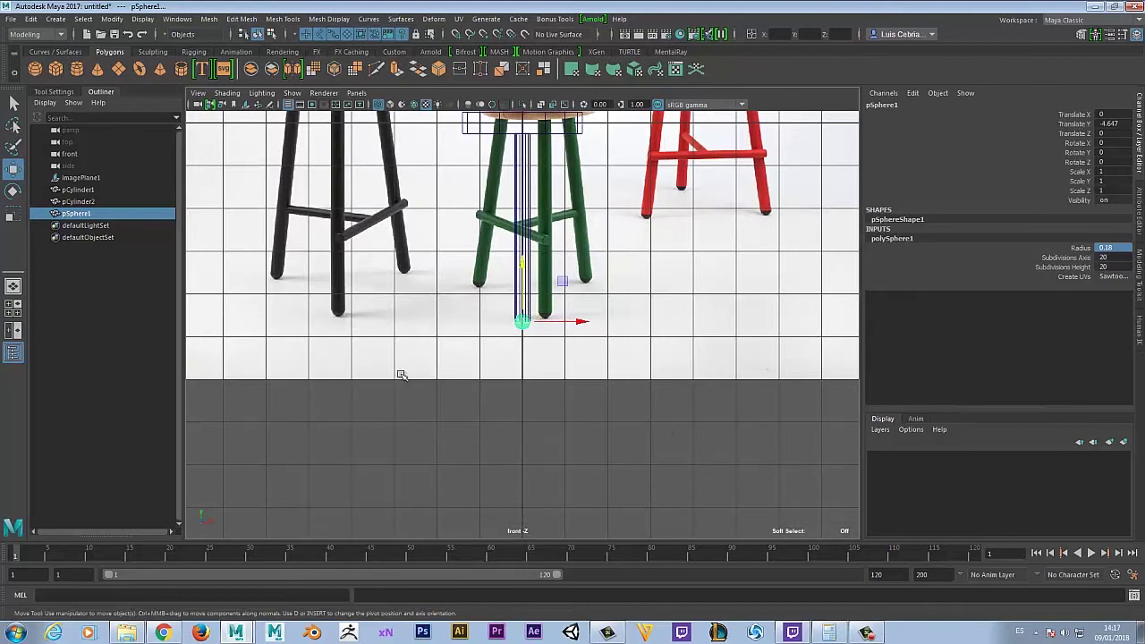
pyautogui.scroll(5, 572, 309)
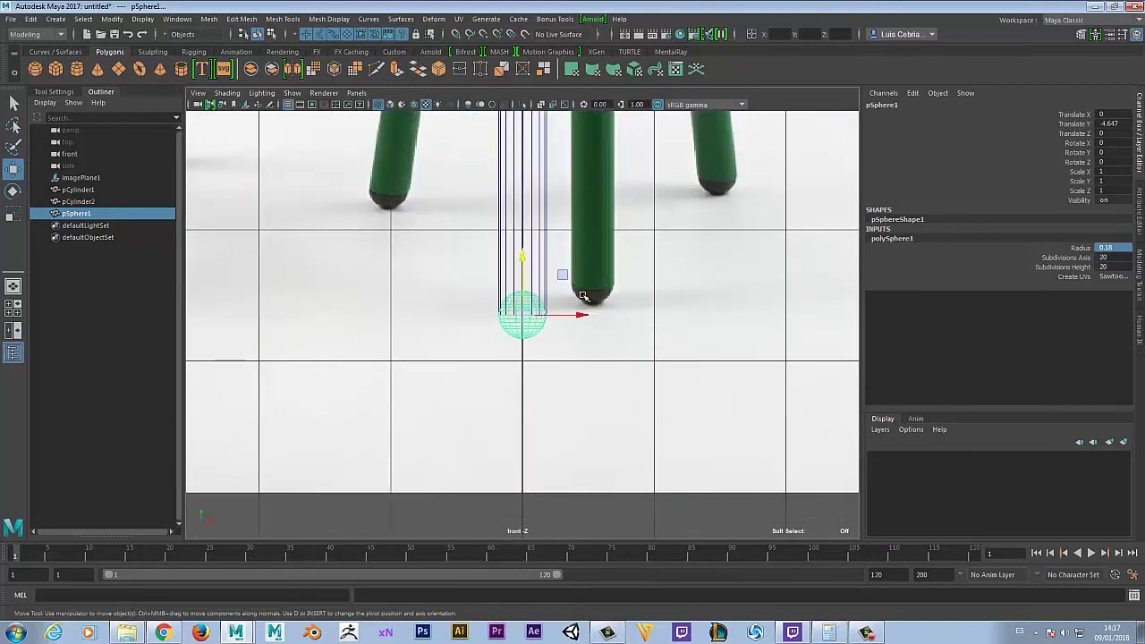
pyautogui.scroll(-2, 523, 405)
pyautogui.scroll(-3, 523, 405)
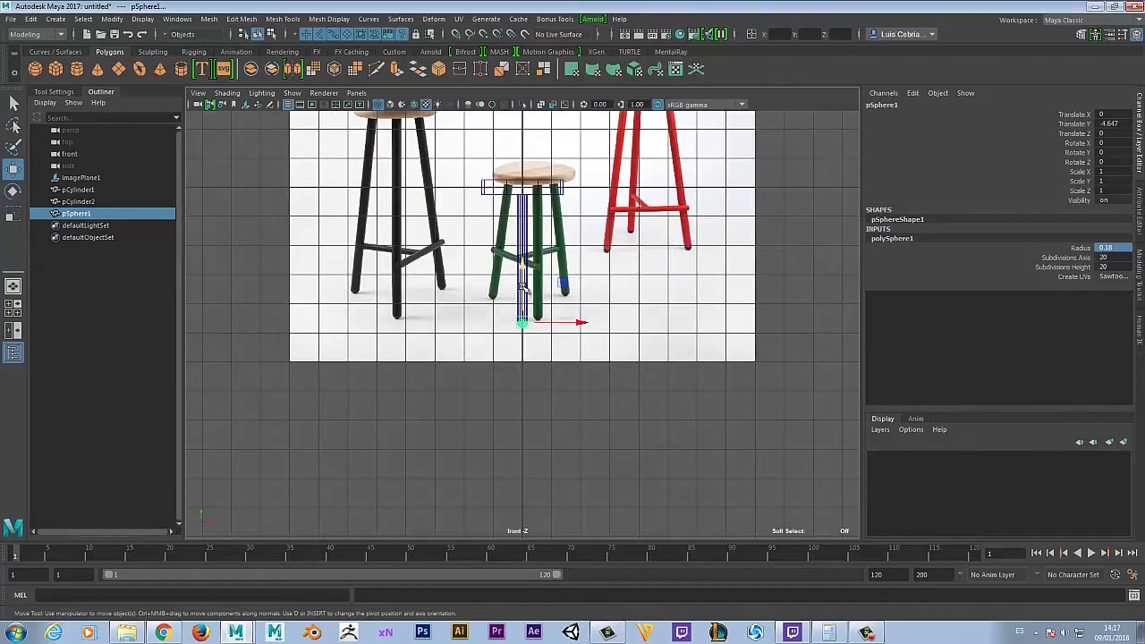
# Step: Inspect the leg and its spherical foot from below in the perspective view and select the leg cylinder
pyautogui.press('space')
pyautogui.press('space')
pyautogui.click(723, 243)
pyautogui.keyDown('alt'); pyautogui.moveTo(723, 243); pyautogui.dragTo(476, 222); pyautogui.keyUp('alt')
pyautogui.keyDown('alt'); pyautogui.moveTo(567, 295); pyautogui.dragTo(551, 399); pyautogui.keyUp('alt')
pyautogui.scroll(3, 399, 420)
pyautogui.click(551, 399)
pyautogui.click(478, 307)
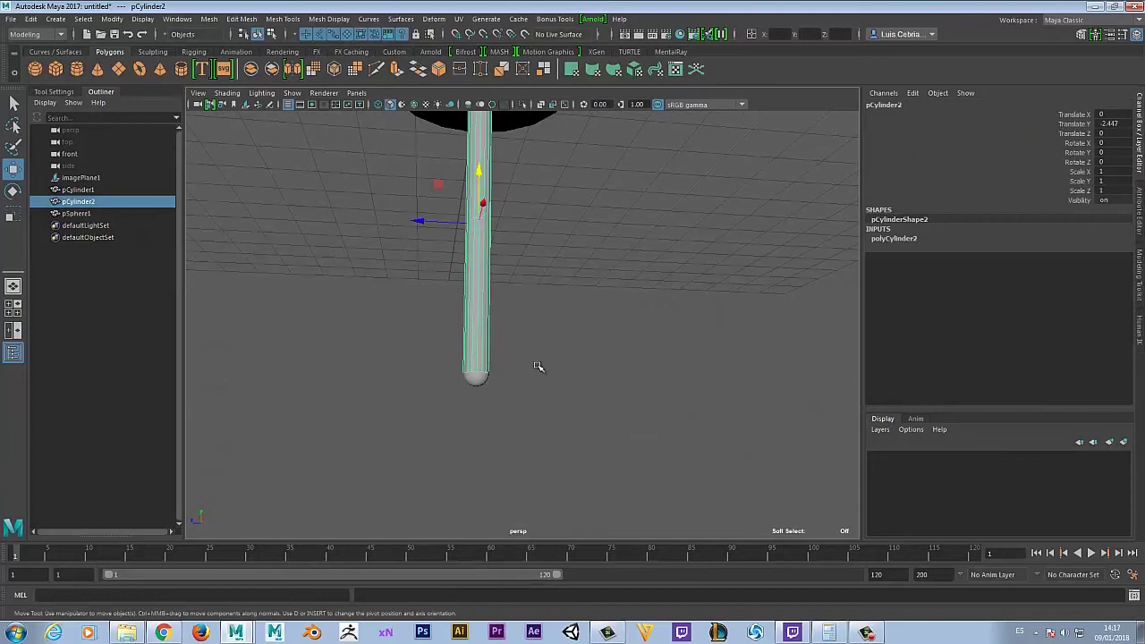
# Step: Examine the joint between the leg cylinder and its spherical foot from several perspective angles
pyautogui.click(473, 386)
pyautogui.keyDown('alt'); pyautogui.moveTo(403, 446); pyautogui.dragTo(644, 391); pyautogui.keyUp('alt')
pyautogui.click(604, 376)
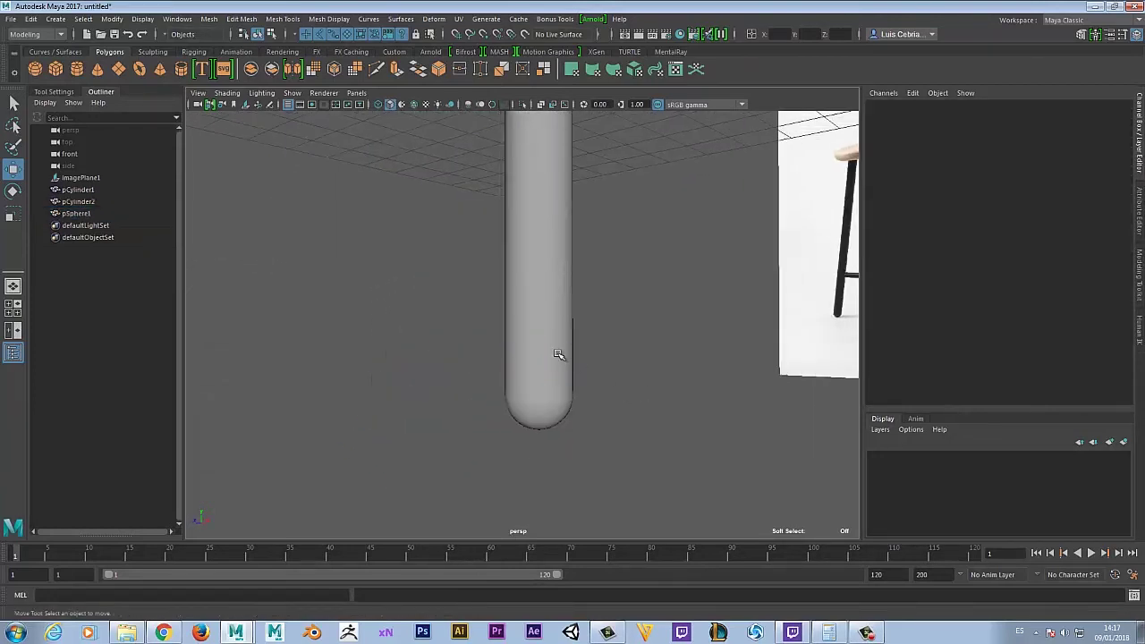
pyautogui.click(560, 355)
pyautogui.keyDown('alt'); pyautogui.moveTo(552, 460); pyautogui.dragTo(534, 412); pyautogui.keyUp('alt')
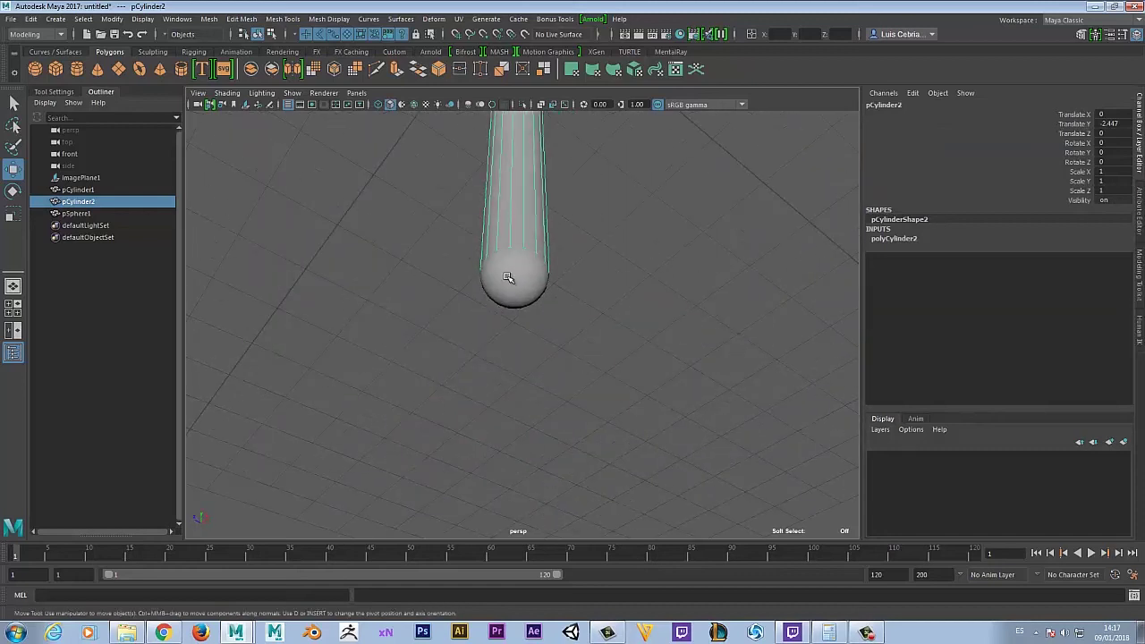
pyautogui.keyDown('alt'); pyautogui.moveTo(527, 287); pyautogui.dragTo(538, 433); pyautogui.keyUp('alt')
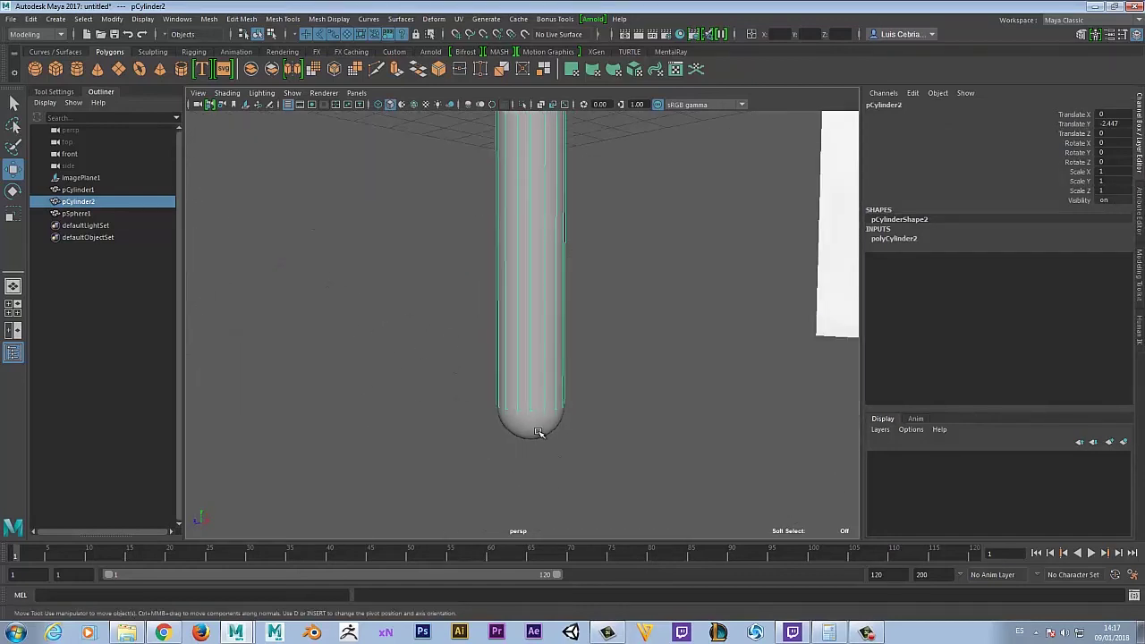
pyautogui.click(605, 399)
pyautogui.keyDown('alt'); pyautogui.moveTo(591, 393); pyautogui.dragTo(550, 404); pyautogui.keyUp('alt')
# Step: Combine the leg cylinder and its foot sphere into one polygon object
pyautogui.moveTo(606, 347); pyautogui.dragTo(542, 421)
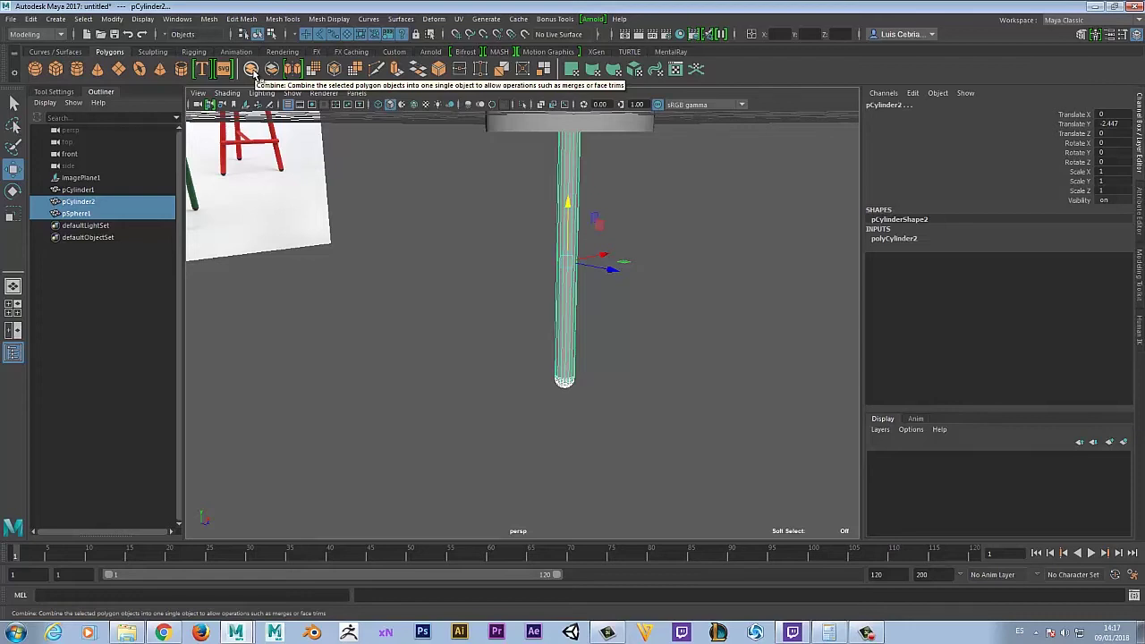
pyautogui.click(253, 75)
pyautogui.click(566, 446)
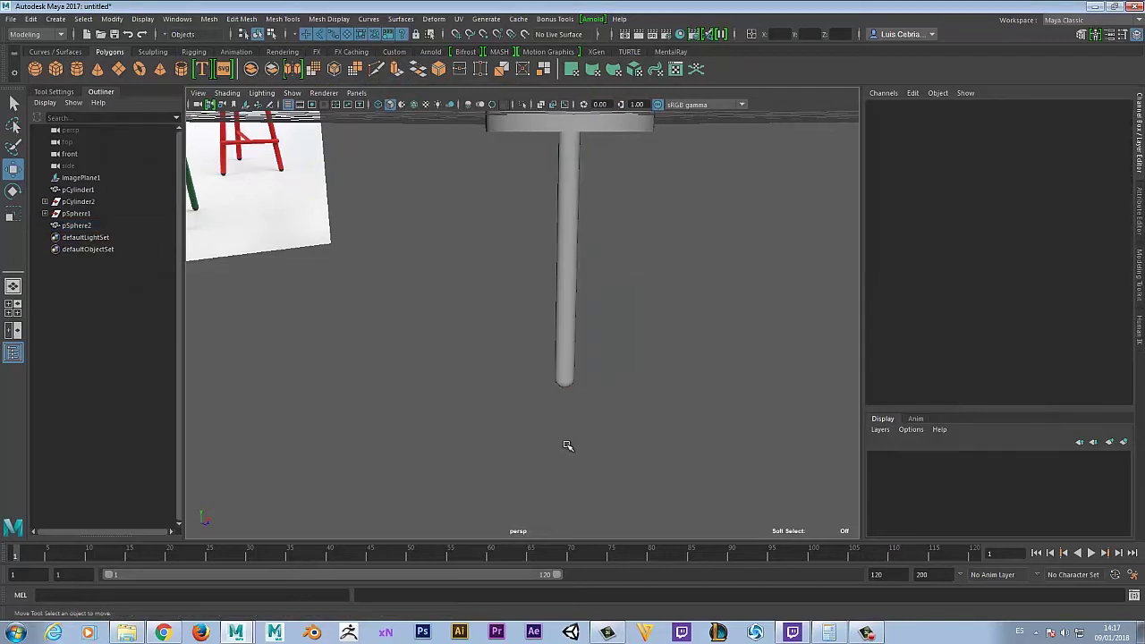
# Step: Test the combined leg as one object by moving it along X, and undo the move
pyautogui.click(576, 295)
pyautogui.click(603, 434)
pyautogui.click(565, 385)
pyautogui.click(585, 455)
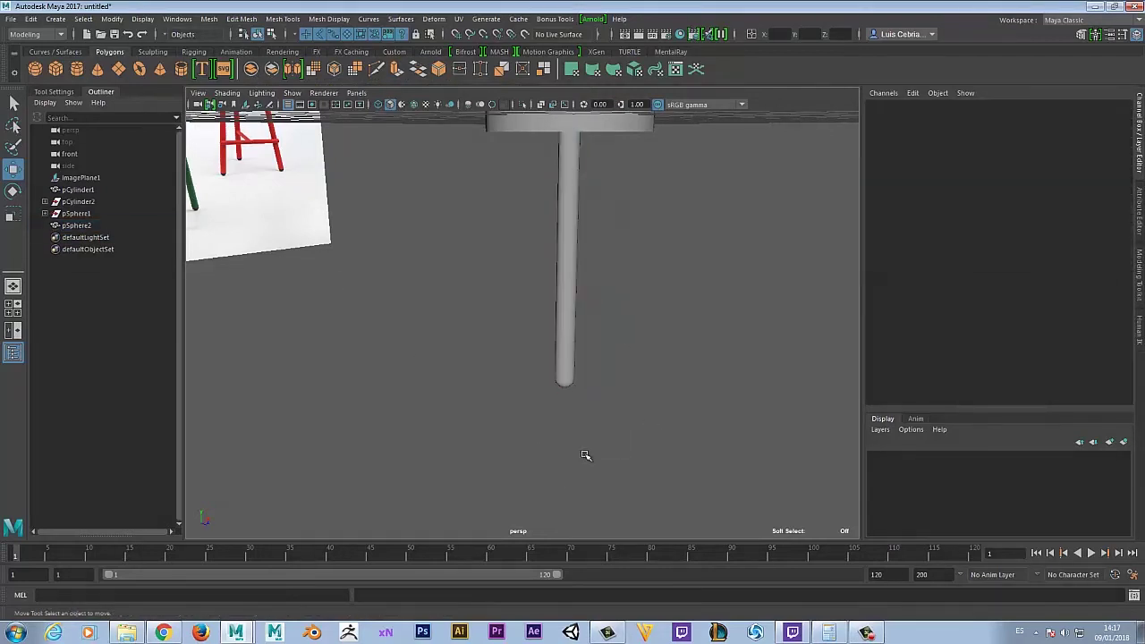
pyautogui.click(577, 307)
pyautogui.moveTo(612, 263); pyautogui.dragTo(544, 296)
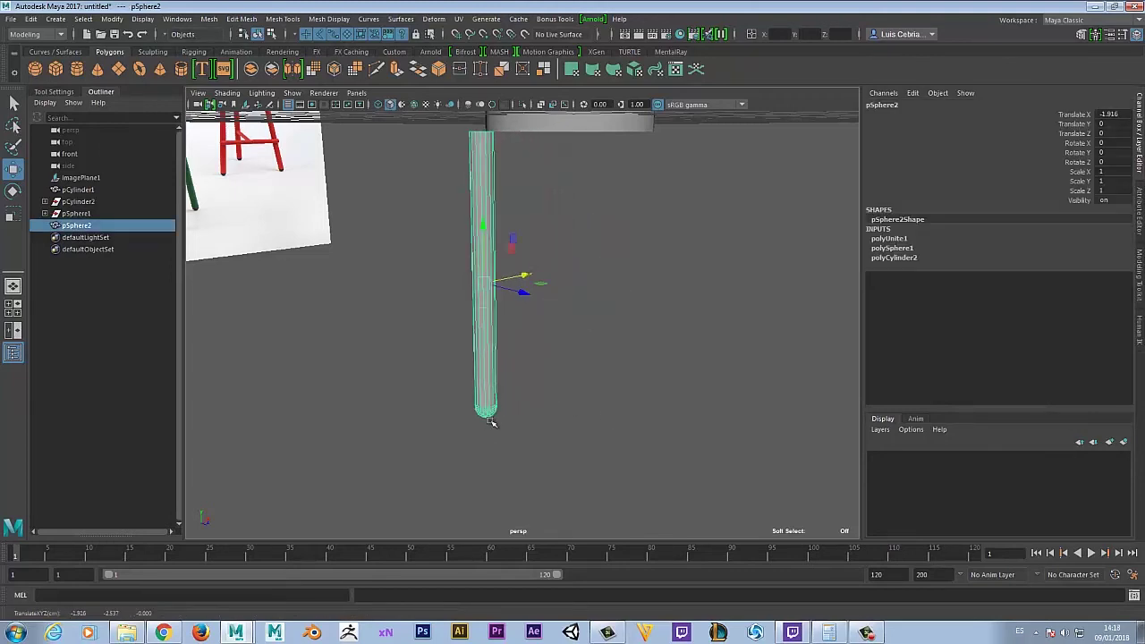
pyautogui.hotkey('ctrl', 'z')
# Step: Move the combined leg toward the seat's edge in the top view, to Translate Z -0.999, and check it in the front view
pyautogui.scroll(3, 602, 435)
pyautogui.keyDown('alt'); pyautogui.moveTo(647, 500); pyautogui.dragTo(519, 388); pyautogui.keyUp('alt')
pyautogui.scroll(2, 624, 463)
pyautogui.keyDown('alt'); pyautogui.moveTo(612, 458); pyautogui.dragTo(591, 458); pyautogui.keyUp('alt')
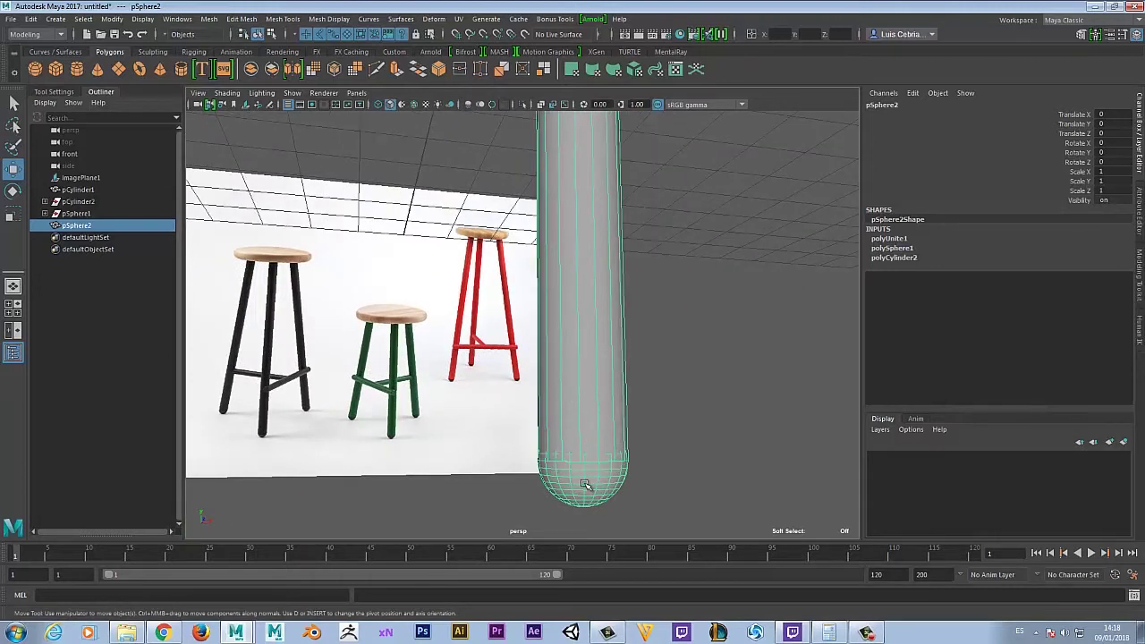
pyautogui.keyDown('alt'); pyautogui.moveTo(457, 409); pyautogui.dragTo(607, 349); pyautogui.keyUp('alt')
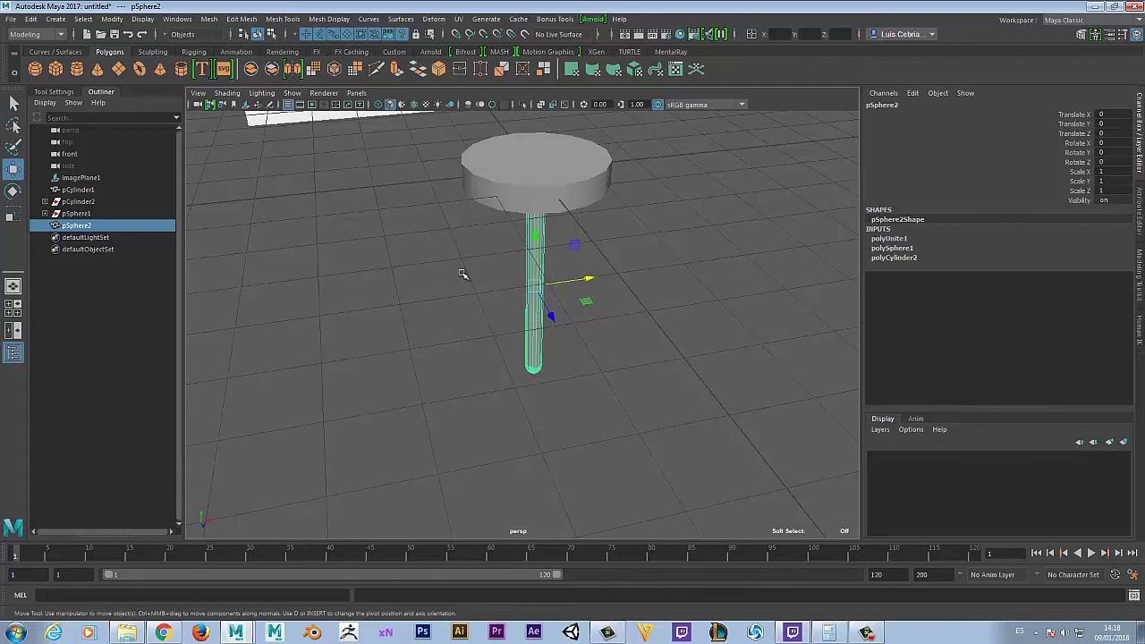
pyautogui.press('space')
pyautogui.press('space')
pyautogui.moveTo(523, 381); pyautogui.dragTo(521, 264)
pyautogui.press('space')
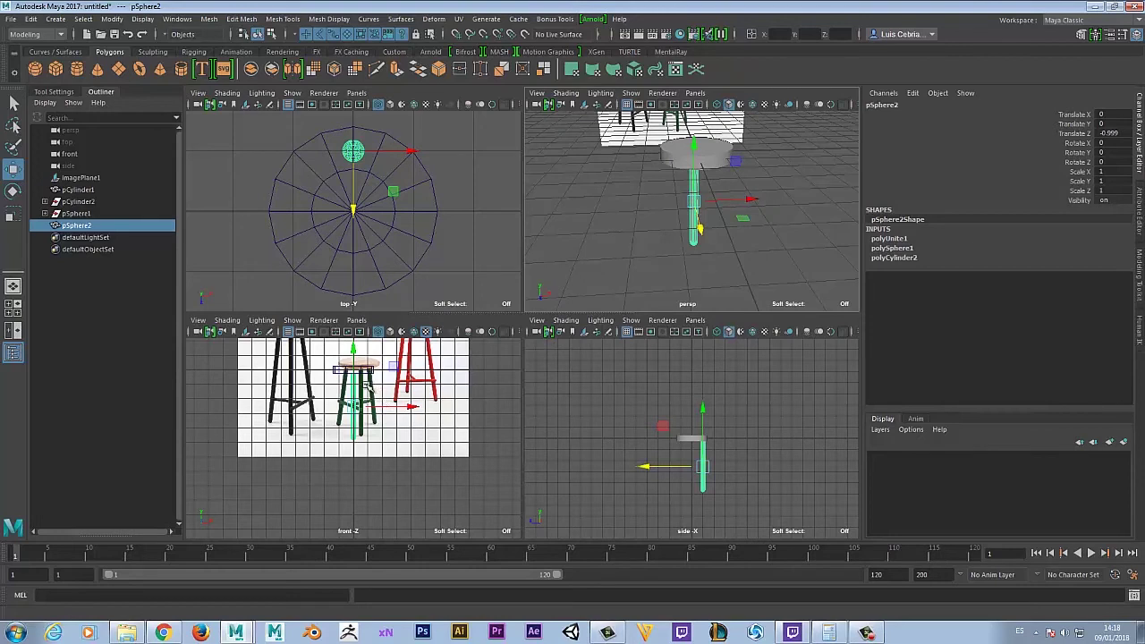
pyautogui.press('space')
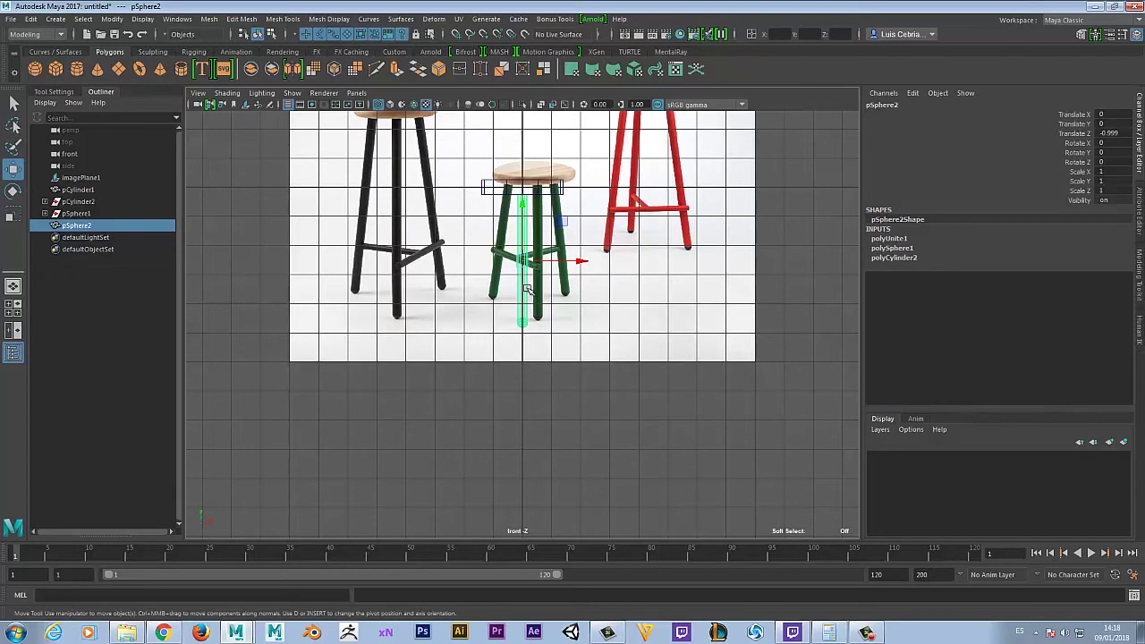
pyautogui.press('space')
# Step: Try placing a duplicate of the leg near the opposite seat edge at Translate Z 1.189, and delete the copy
pyautogui.keyDown('alt'); pyautogui.moveTo(727, 246); pyautogui.dragTo(612, 206); pyautogui.keyUp('alt')
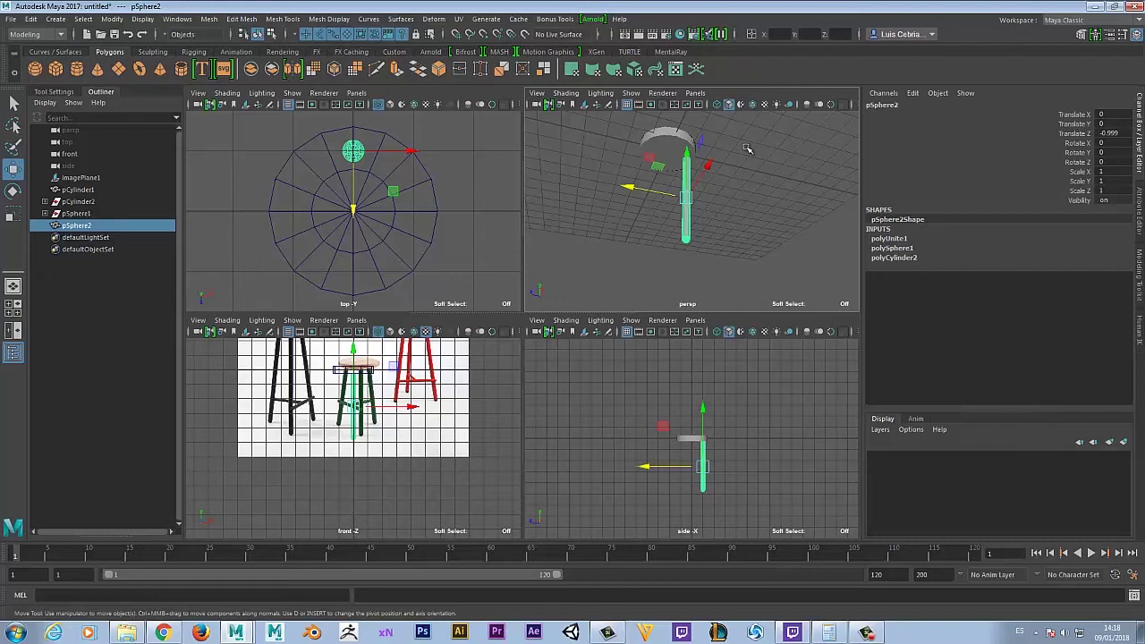
pyautogui.keyDown('alt'); pyautogui.moveTo(726, 206); pyautogui.dragTo(765, 277); pyautogui.keyUp('alt')
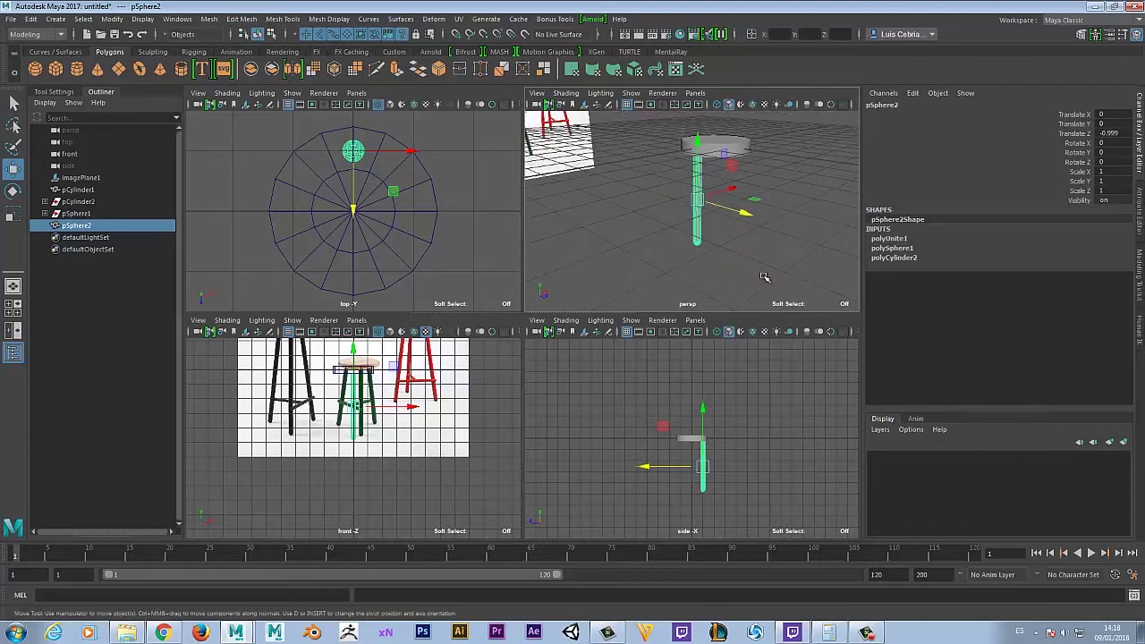
pyautogui.hotkey('ctrl', 'd')
pyautogui.moveTo(746, 209); pyautogui.dragTo(791, 225)
pyautogui.keyDown('alt'); pyautogui.moveTo(677, 231); pyautogui.dragTo(723, 230); pyautogui.keyUp('alt')
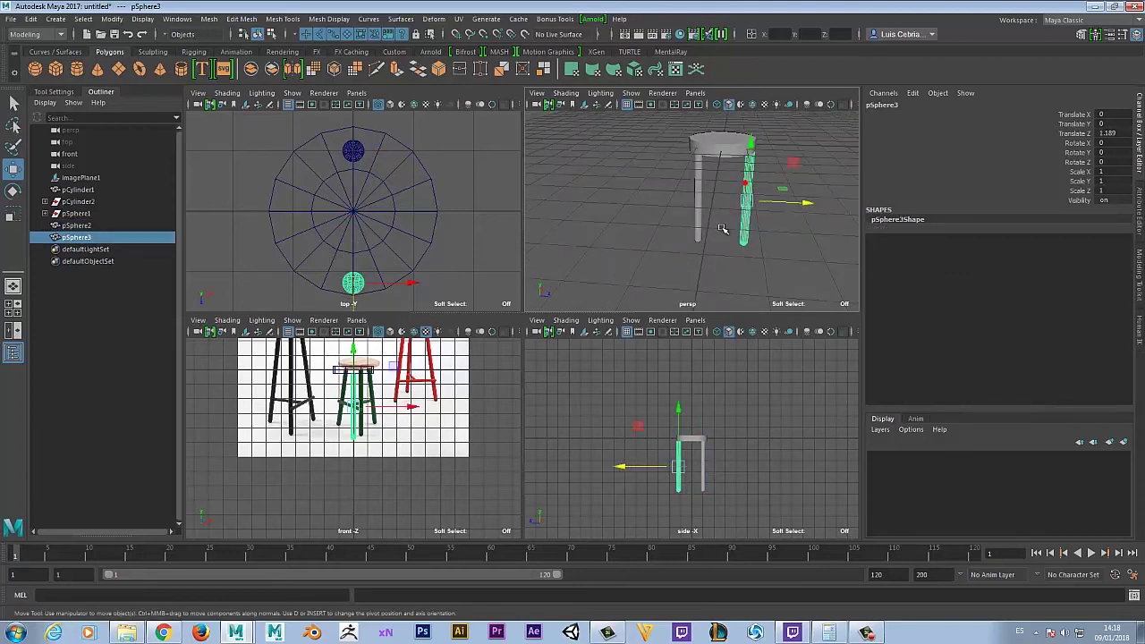
pyautogui.press('Delete')
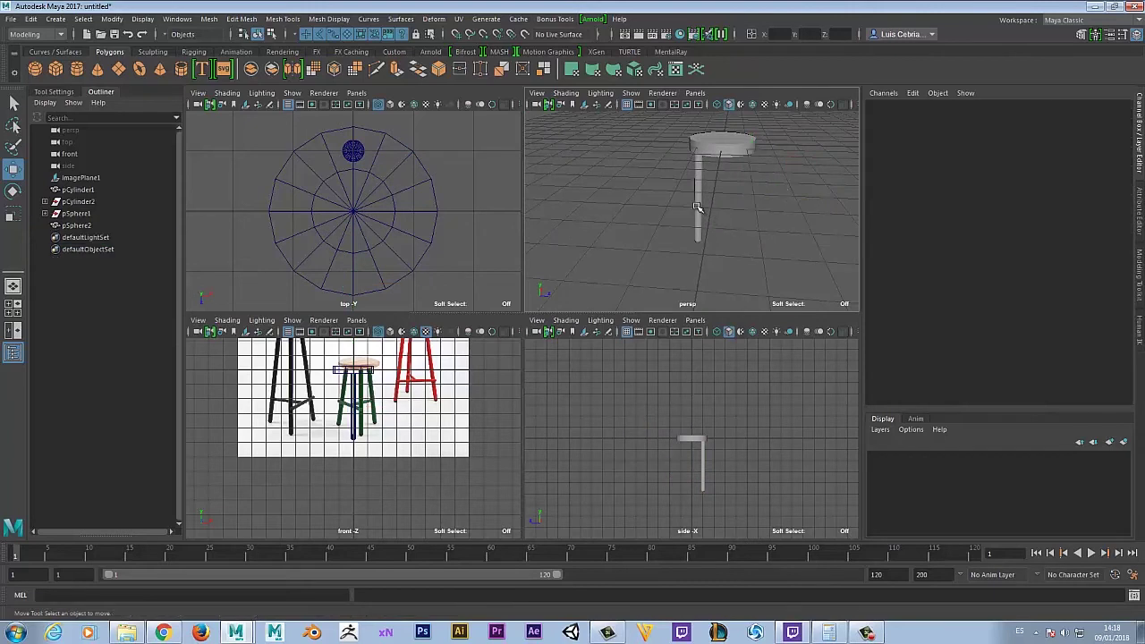
# Step: Duplicate the original leg again, try the copy at about Translate Z 1.032, and delete it
pyautogui.click(696, 207)
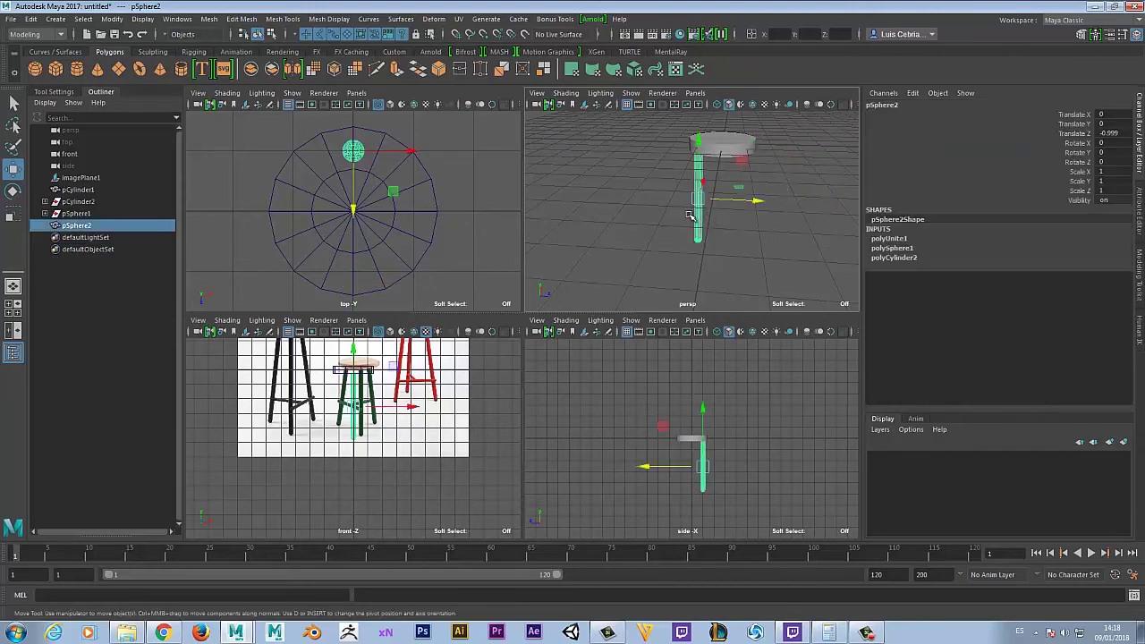
pyautogui.click(32, 19)
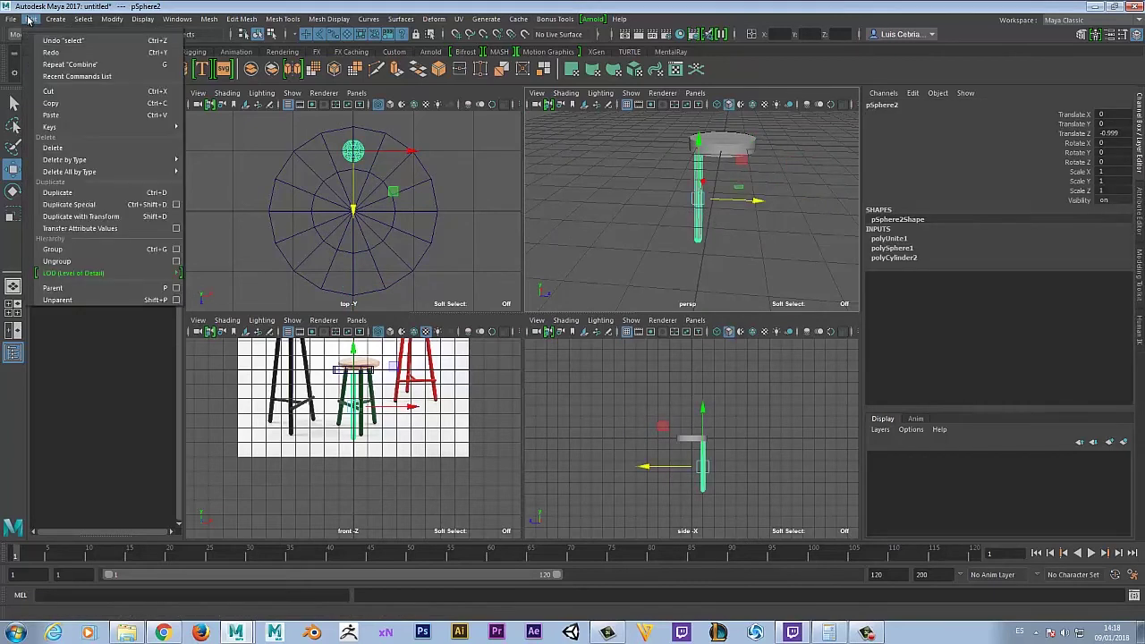
pyautogui.click(58, 192)
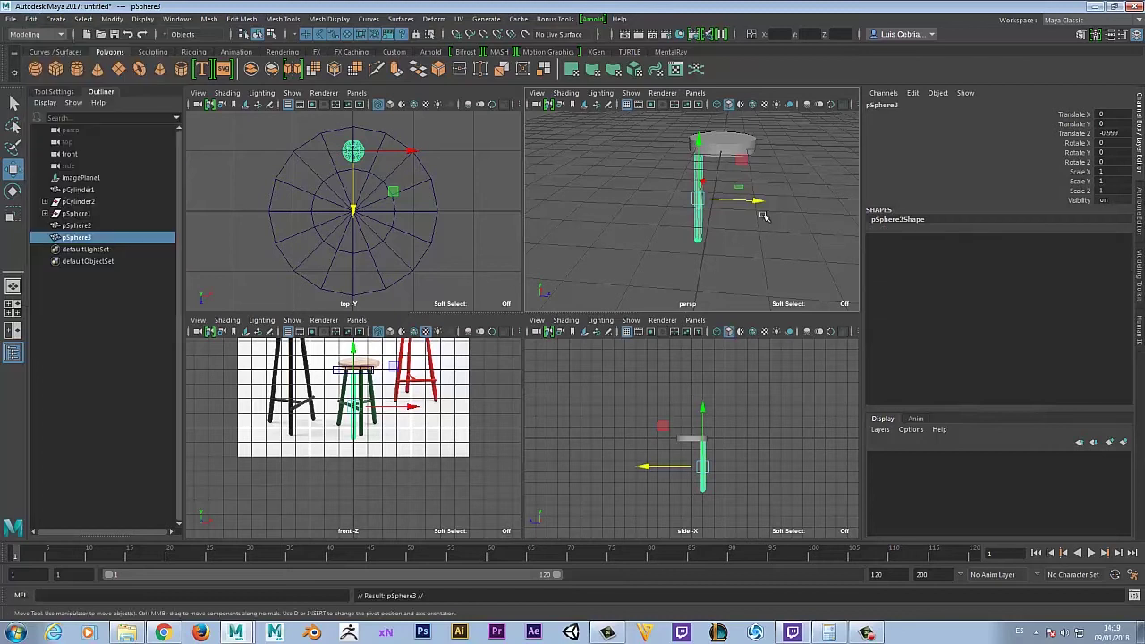
pyautogui.moveTo(758, 203); pyautogui.dragTo(806, 211)
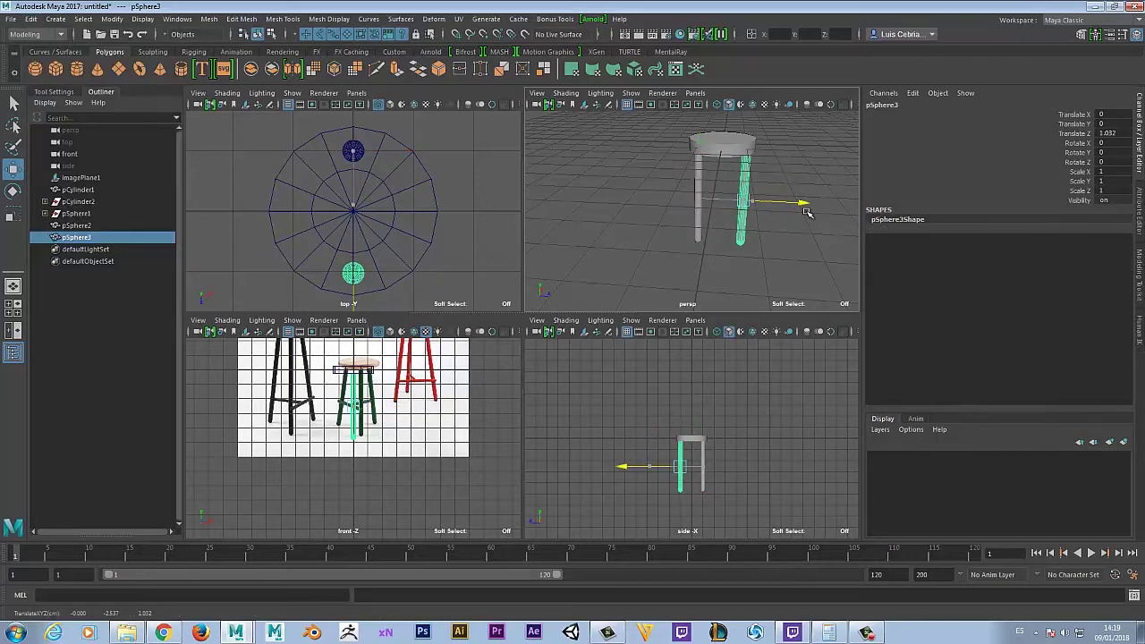
pyautogui.press('Delete')
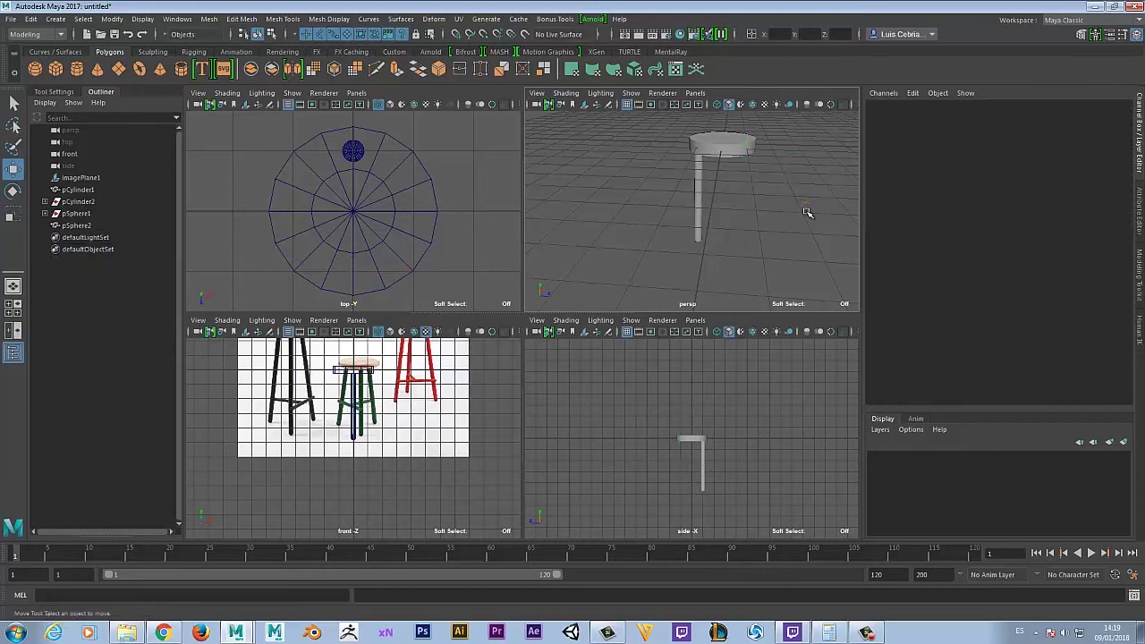
# Step: Duplicate the original leg and place the copy in the top view at Translate X 0.712 and Translate Z 0.733
pyautogui.click(703, 217)
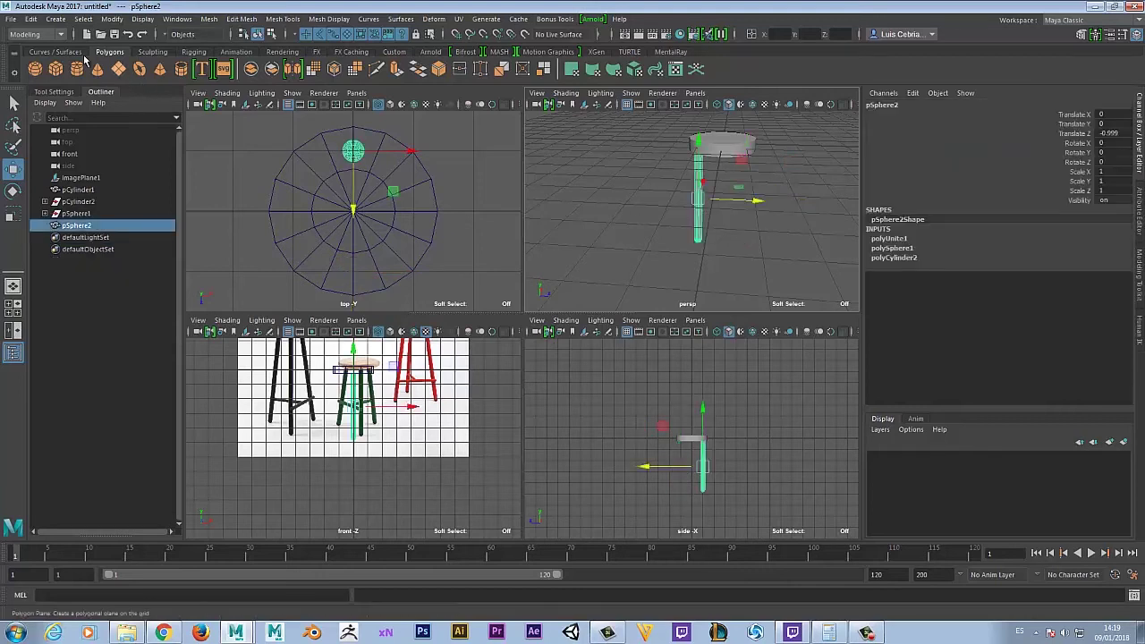
pyautogui.click(31, 19)
pyautogui.moveTo(71, 177)
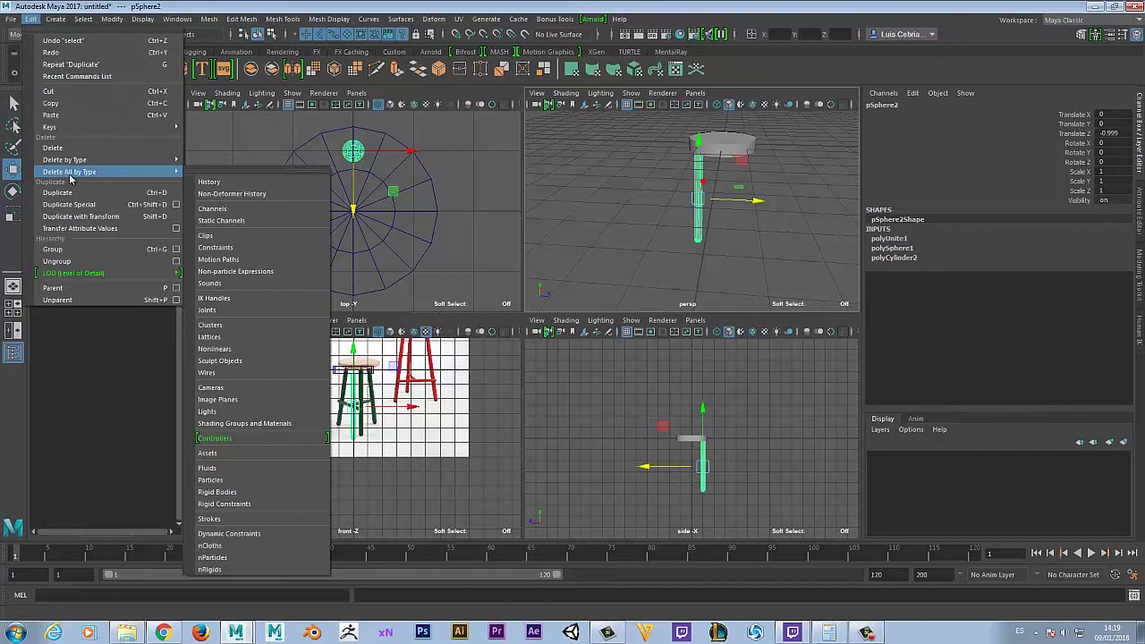
pyautogui.click(127, 195)
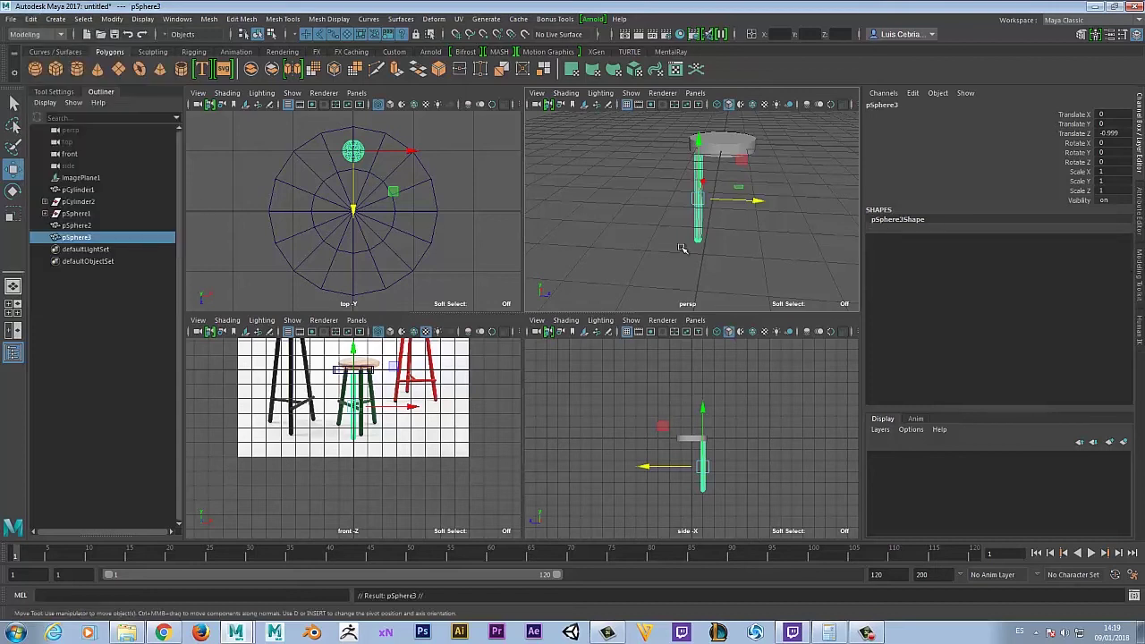
pyautogui.moveTo(402, 206); pyautogui.dragTo(438, 299)
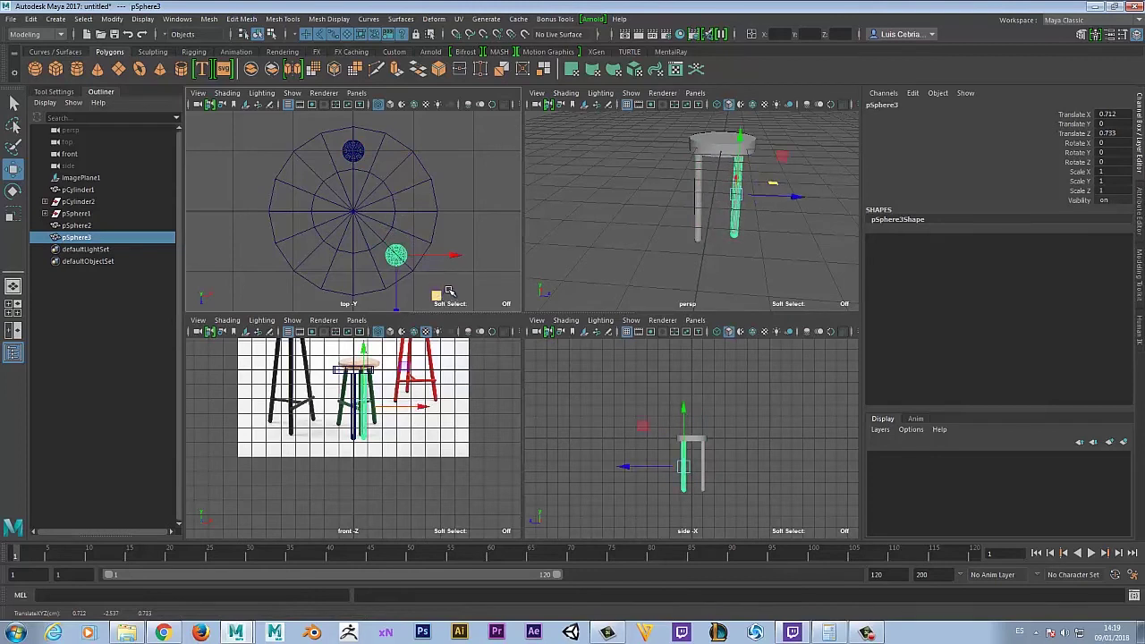
# Step: Duplicate the second leg and slide the third leg along X to Translate X -0.732, checking the three-leg layout
pyautogui.hotkey('ctrl', 'd')
pyautogui.moveTo(453, 256); pyautogui.dragTo(367, 265)
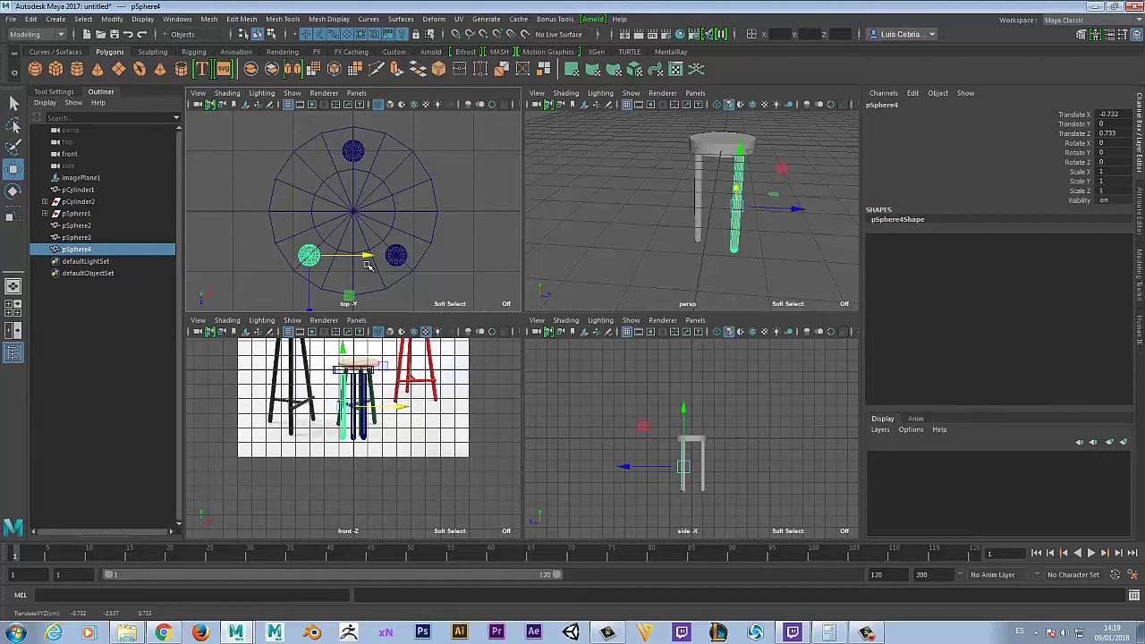
pyautogui.keyDown('alt'); pyautogui.moveTo(612, 268); pyautogui.dragTo(606, 288); pyautogui.keyUp('alt')
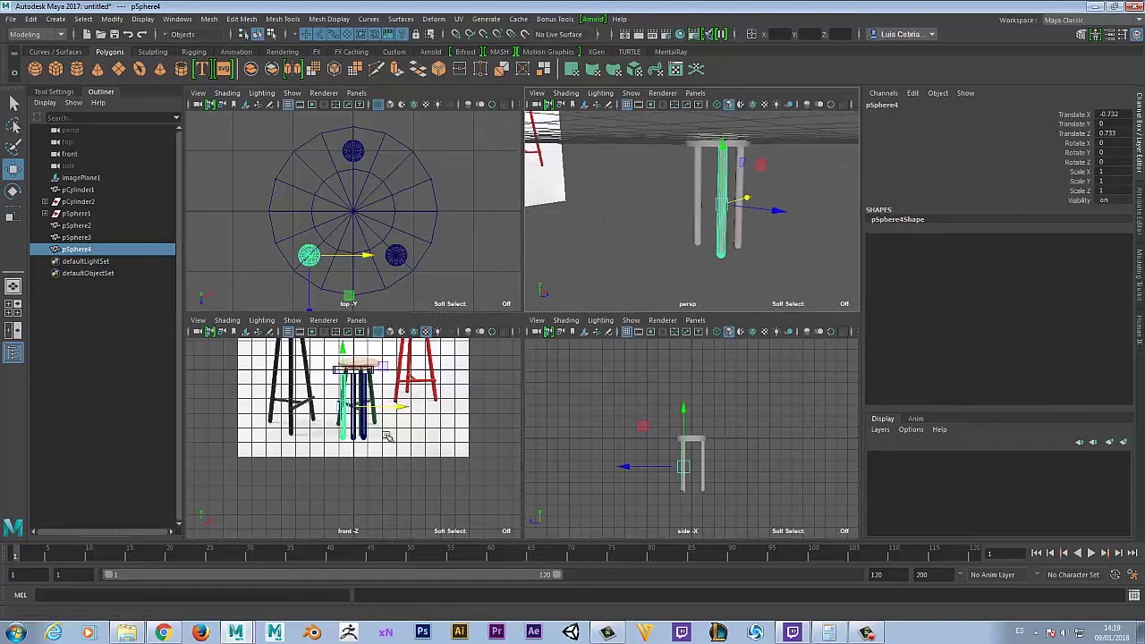
pyautogui.moveTo(739, 235)
pyautogui.keyDown('alt'); pyautogui.mouseDown()
pyautogui.moveTo(683, 208)
pyautogui.moveTo(741, 219)
pyautogui.mouseUp(); pyautogui.keyUp('alt')
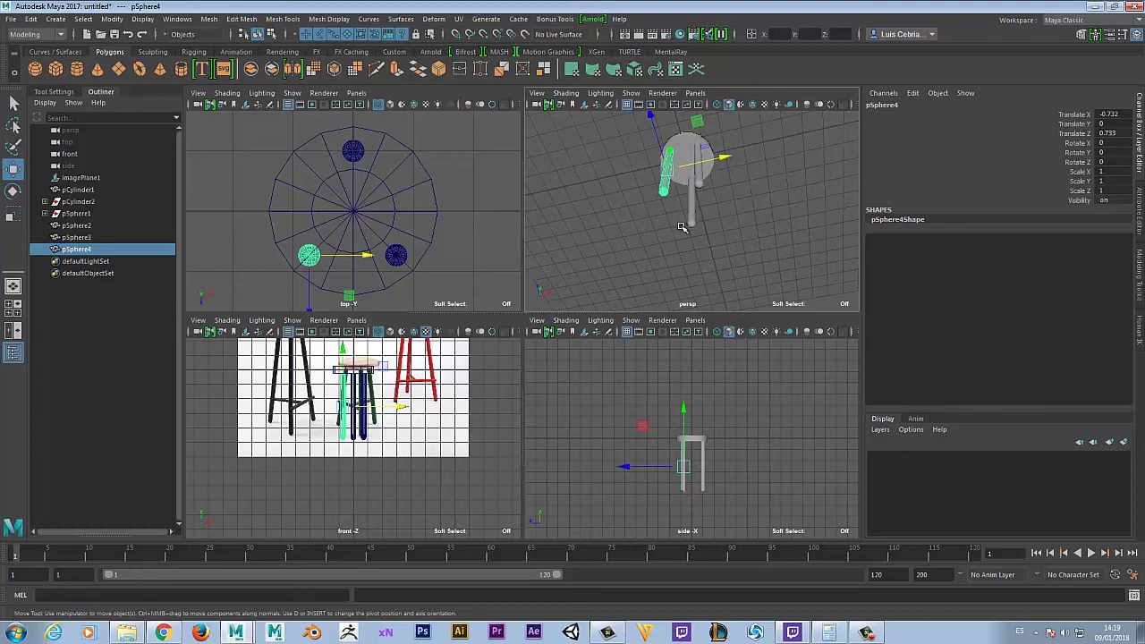
pyautogui.keyDown('alt'); pyautogui.moveTo(681, 228); pyautogui.dragTo(707, 266); pyautogui.keyUp('alt')
# Step: Rotate the third leg so its foot splays outward from the seat, to about Rotate X -5.657, Y -0.564, Z -5.673
pyautogui.press('e')
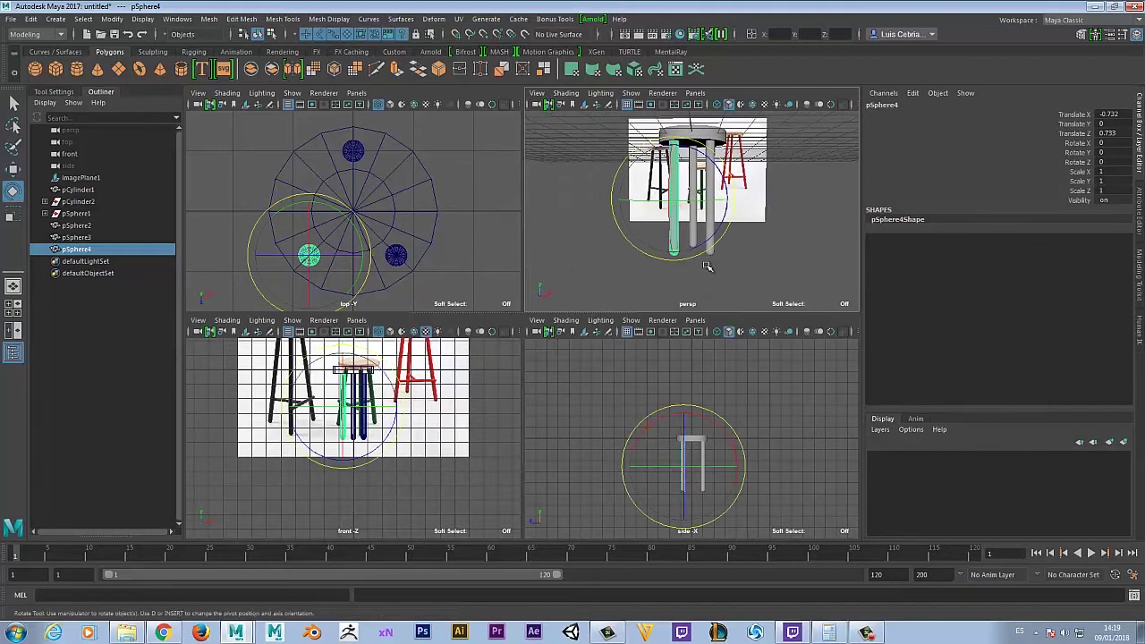
pyautogui.keyDown('alt'); pyautogui.moveTo(585, 222); pyautogui.dragTo(688, 224); pyautogui.keyUp('alt')
pyautogui.click(662, 219)
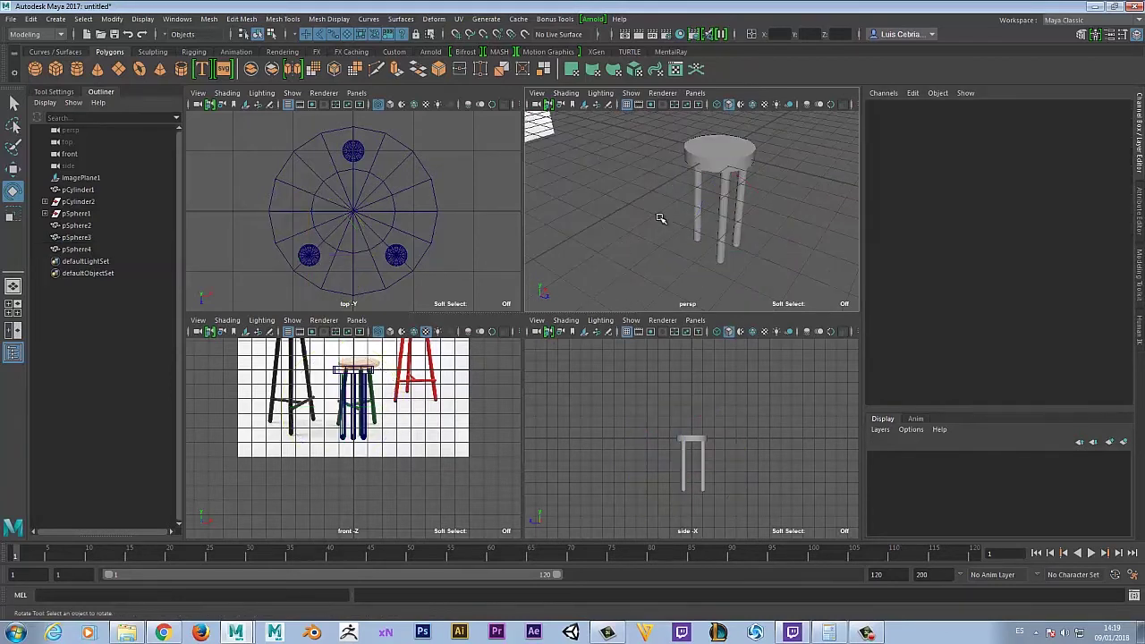
pyautogui.click(694, 203)
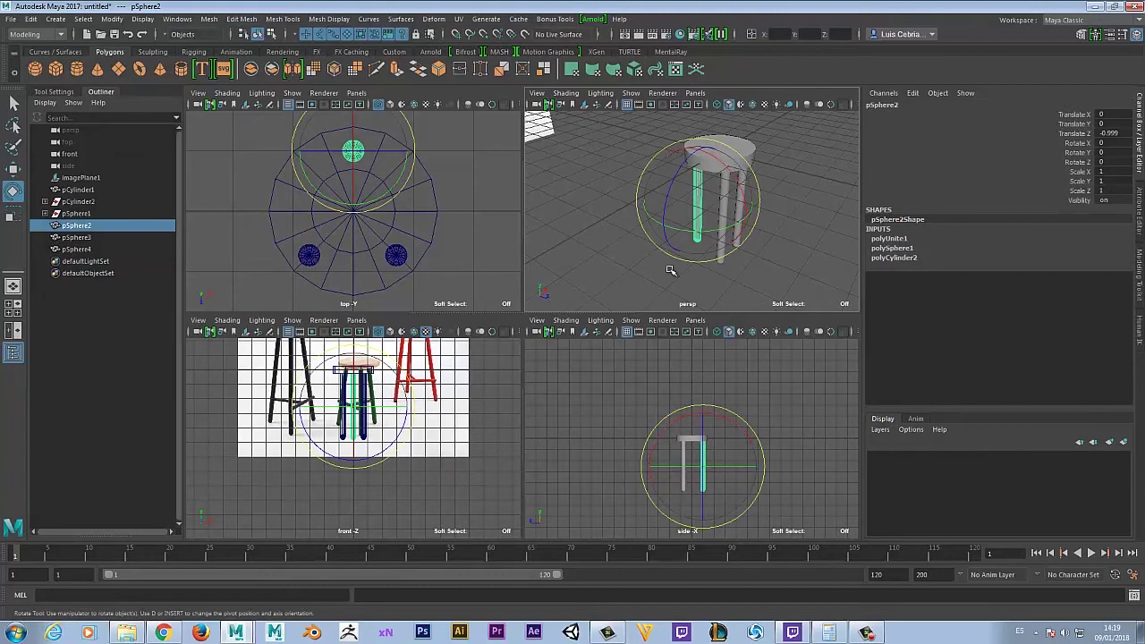
pyautogui.keyDown('alt'); pyautogui.moveTo(770, 296); pyautogui.dragTo(790, 262); pyautogui.keyUp('alt')
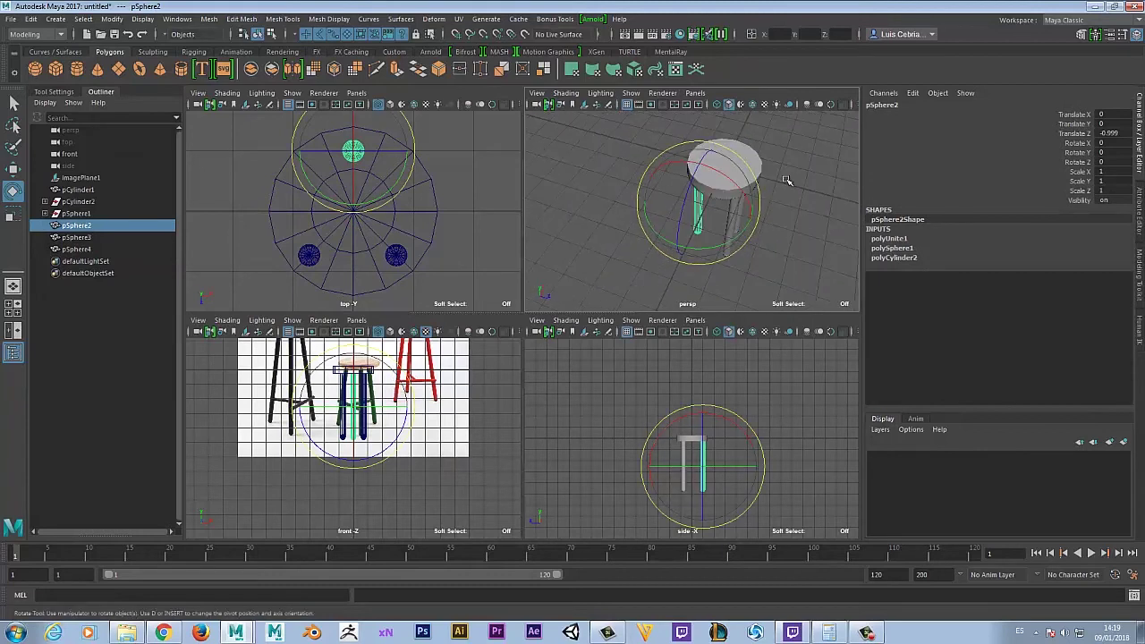
pyautogui.moveTo(726, 291)
pyautogui.keyDown('alt'); pyautogui.mouseDown()
pyautogui.moveTo(733, 271)
pyautogui.moveTo(745, 280)
pyautogui.mouseUp(); pyautogui.keyUp('alt')
pyautogui.click(733, 253)
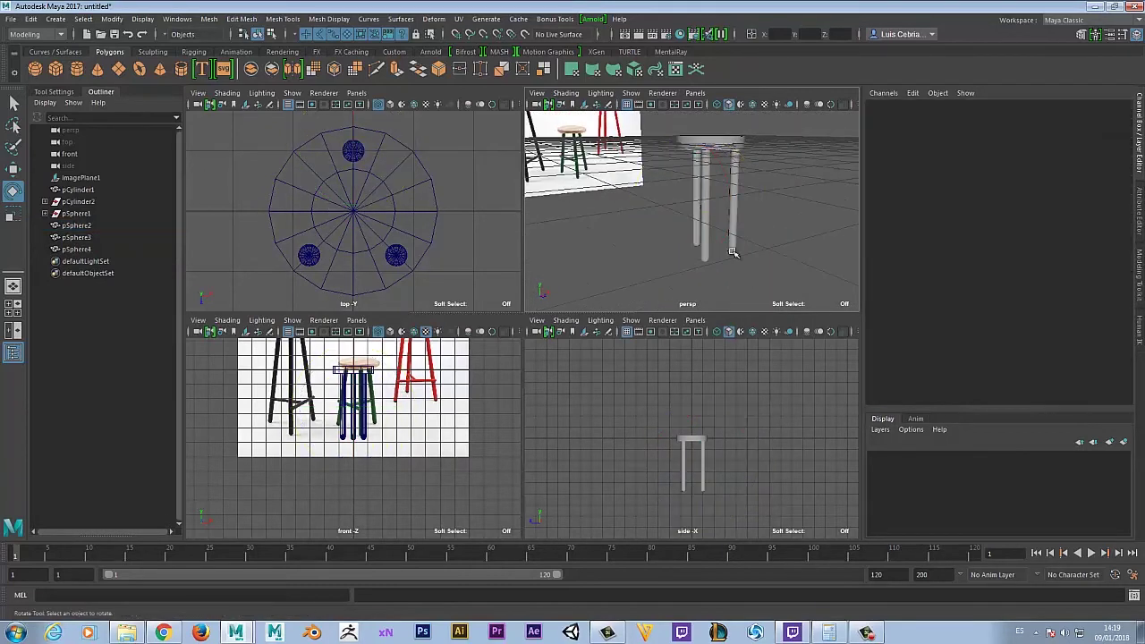
pyautogui.keyDown('alt'); pyautogui.moveTo(673, 259); pyautogui.dragTo(742, 268); pyautogui.keyUp('alt')
pyautogui.click(738, 213)
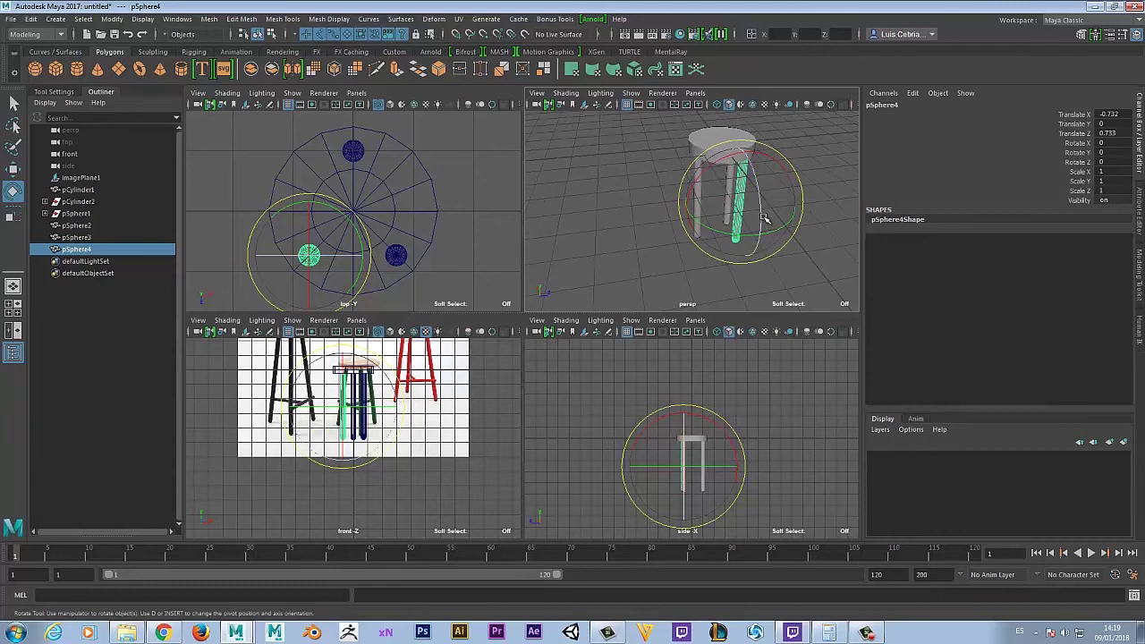
pyautogui.click(765, 219)
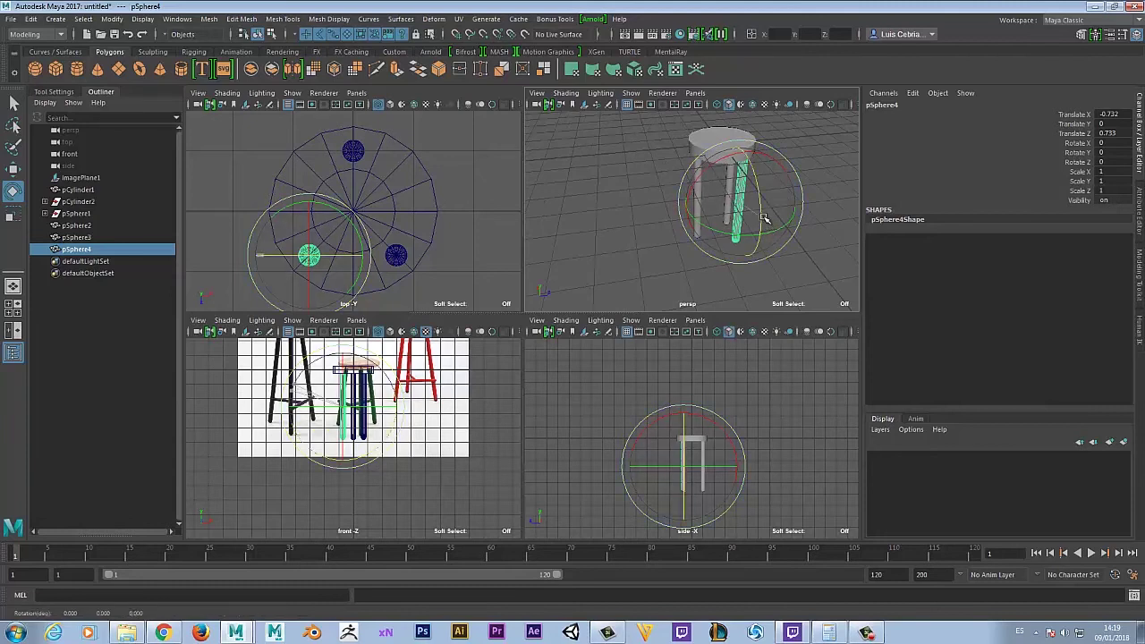
pyautogui.moveTo(764, 218); pyautogui.dragTo(701, 198)
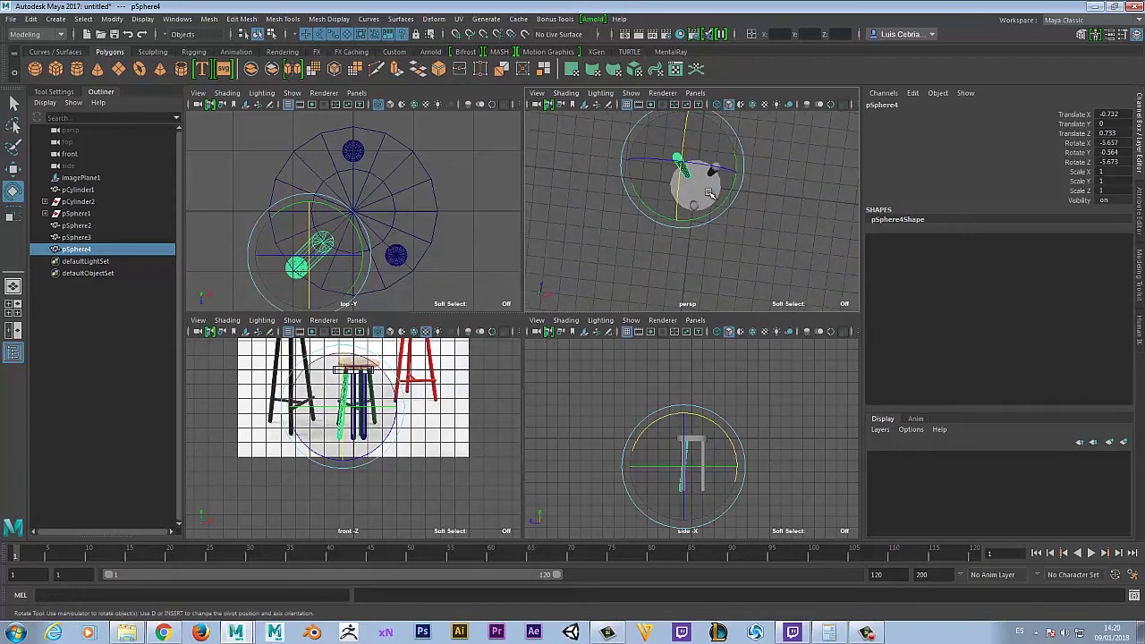
# Step: Try reducing the third leg's tilt to about Rotate X -1.421, and undo the rotation
pyautogui.keyDown('alt'); pyautogui.moveTo(746, 220); pyautogui.dragTo(698, 250); pyautogui.keyUp('alt')
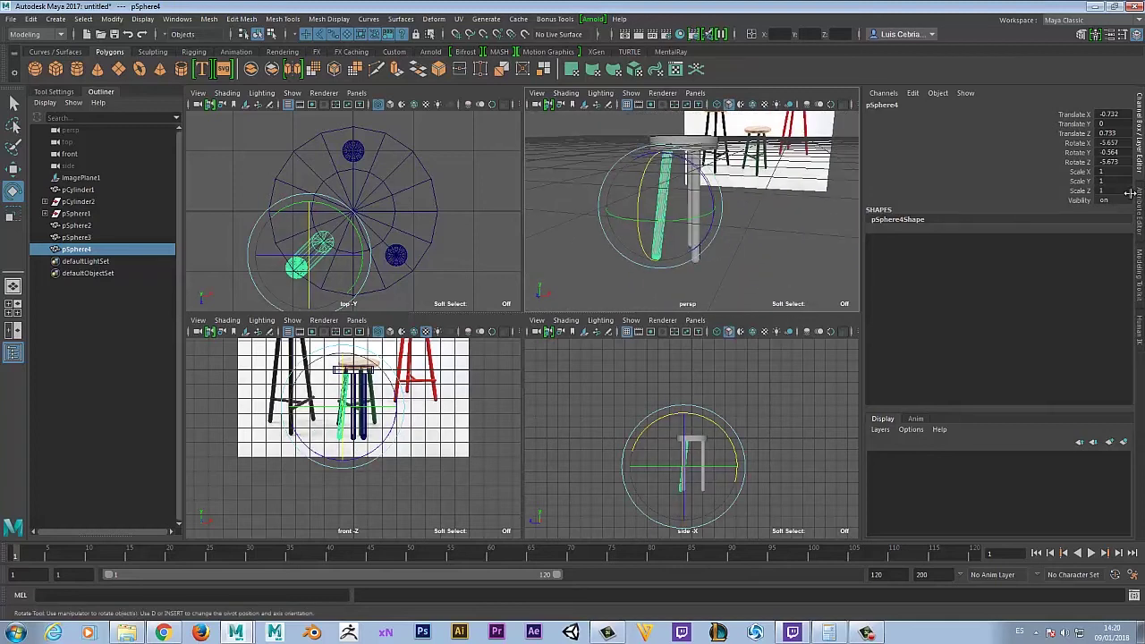
pyautogui.click(639, 198)
pyautogui.moveTo(639, 198); pyautogui.dragTo(640, 200)
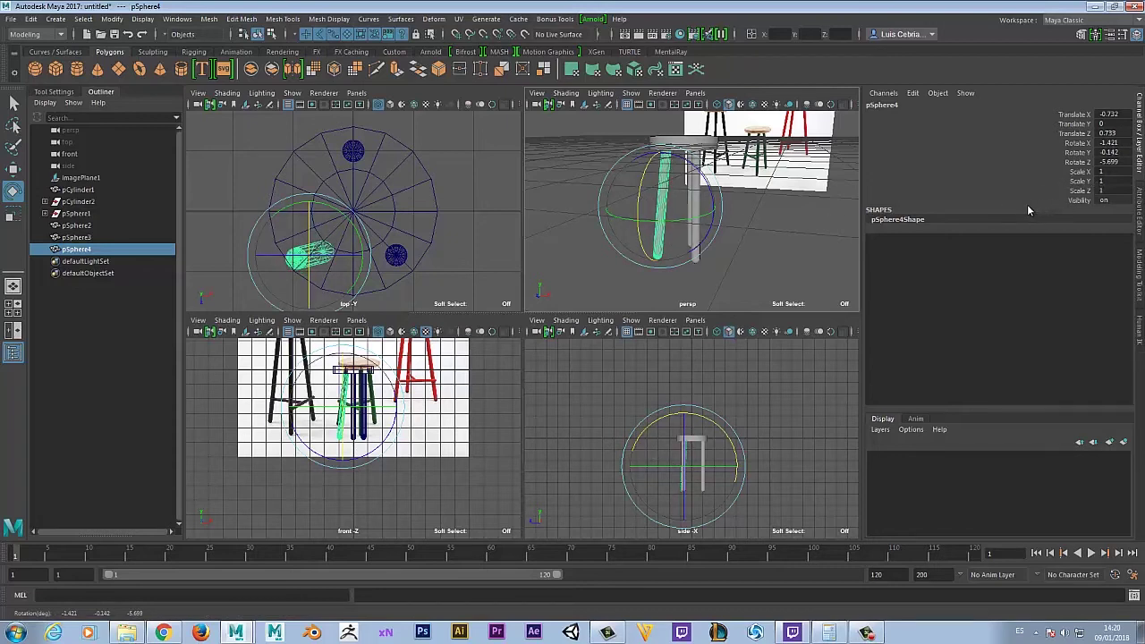
pyautogui.hotkey('ctrl', 'z')
# Step: Set the third leg's rotation to Rotate X -5.6, Rotate Y 0 and Rotate Z -5.6, and deselect it
pyautogui.doubleClick(1114, 152)
pyautogui.write('0')
pyautogui.press('Return')
pyautogui.keyDown('alt'); pyautogui.moveTo(779, 182); pyautogui.dragTo(704, 141); pyautogui.keyUp('alt')
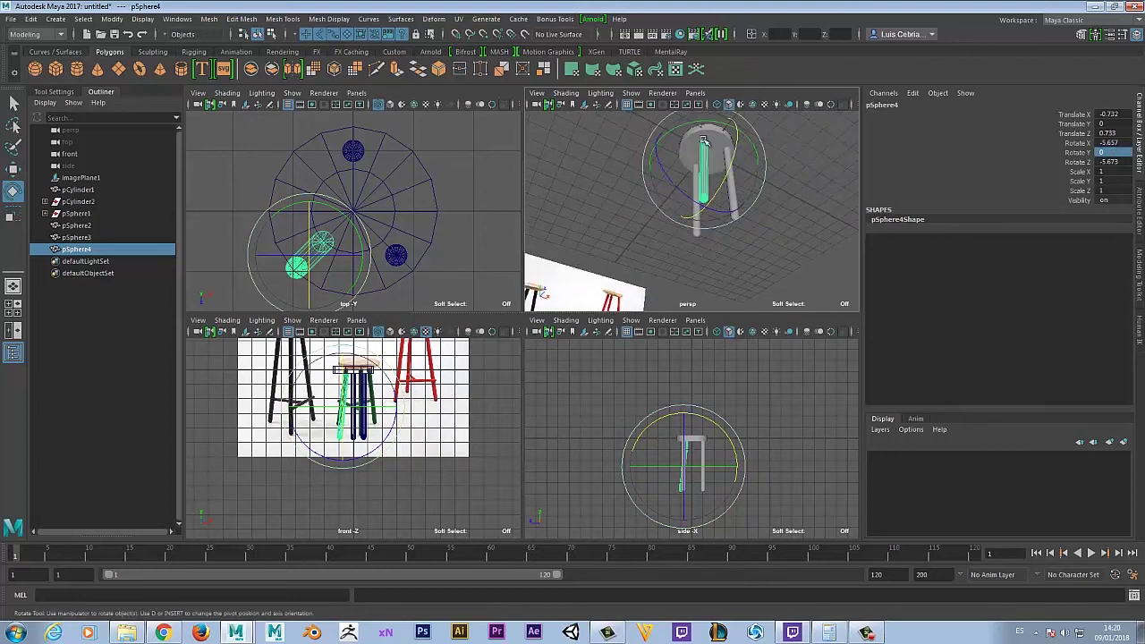
pyautogui.doubleClick(1110, 142)
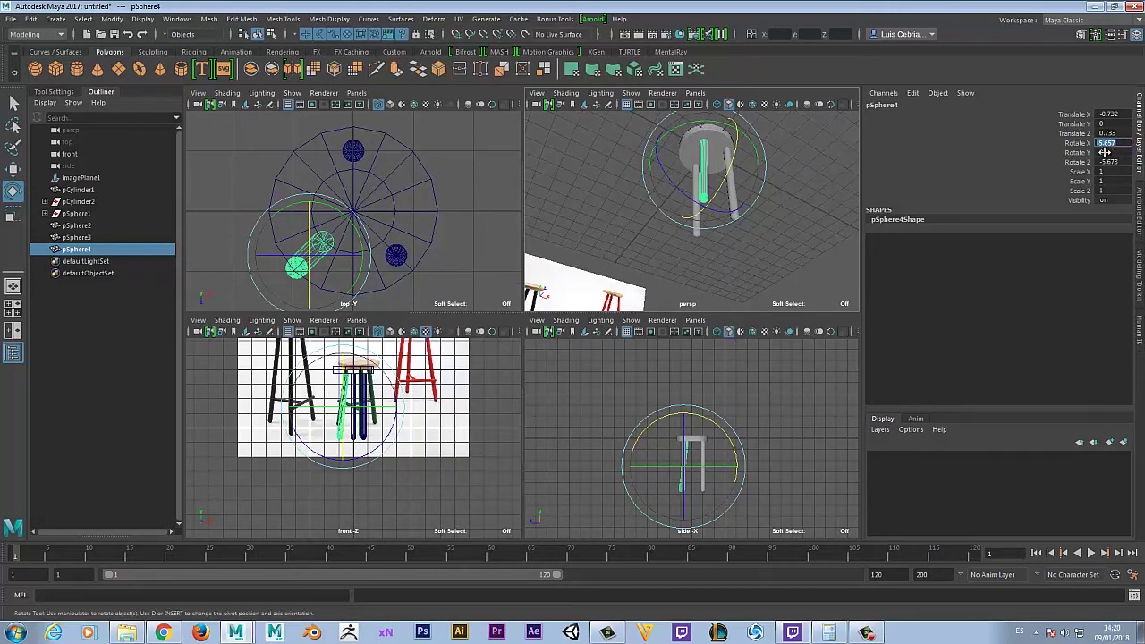
pyautogui.write('0')
pyautogui.doubleClick(1120, 162)
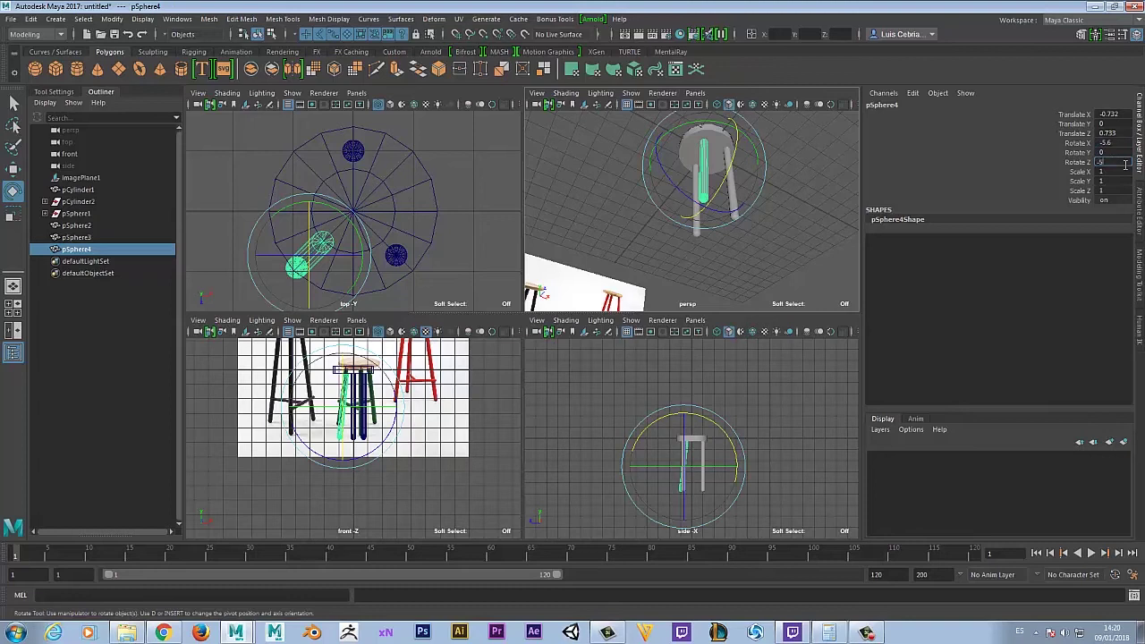
pyautogui.press('Return')
pyautogui.keyDown('alt'); pyautogui.moveTo(735, 220); pyautogui.dragTo(845, 177); pyautogui.keyUp('alt')
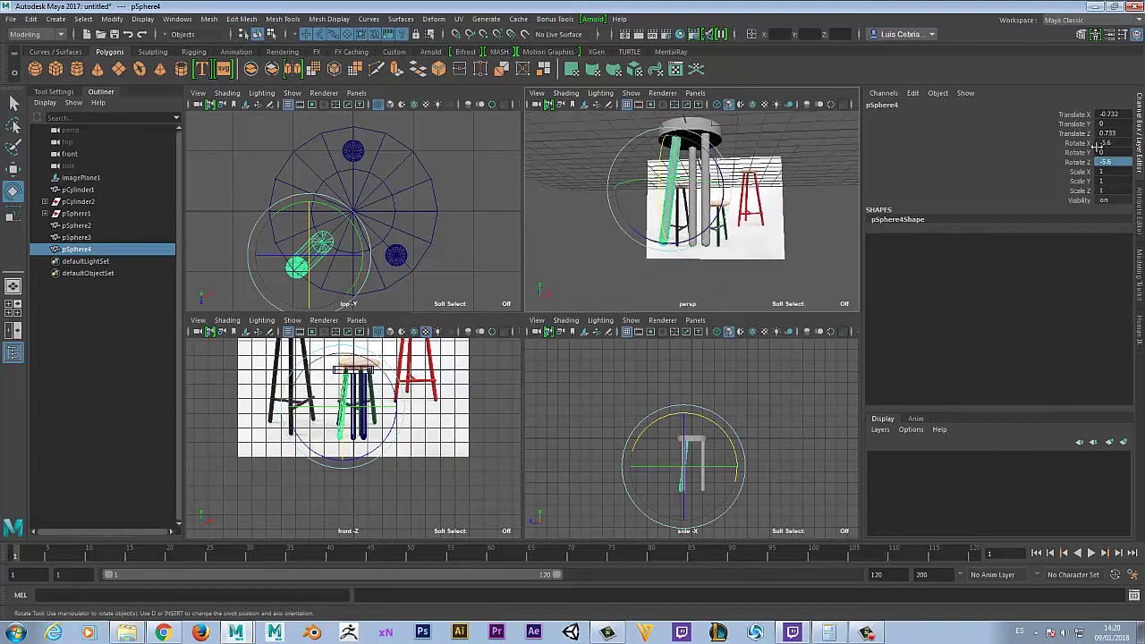
pyautogui.keyDown('alt'); pyautogui.moveTo(705, 228); pyautogui.dragTo(689, 239); pyautogui.keyUp('alt')
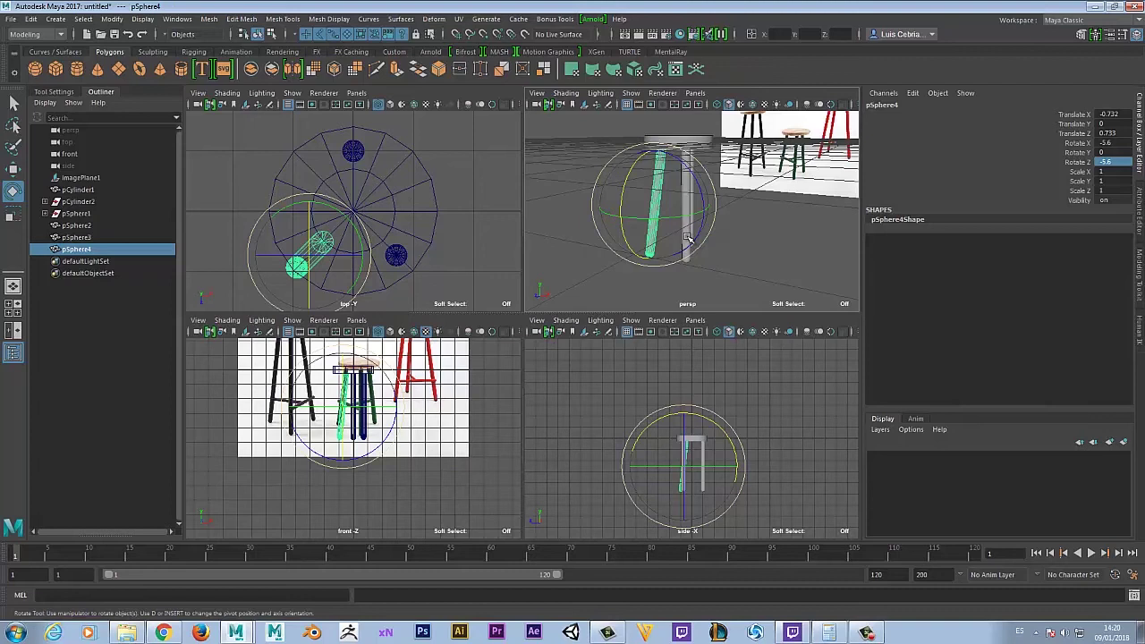
pyautogui.keyDown('alt'); pyautogui.moveTo(616, 273); pyautogui.dragTo(719, 230); pyautogui.keyUp('alt')
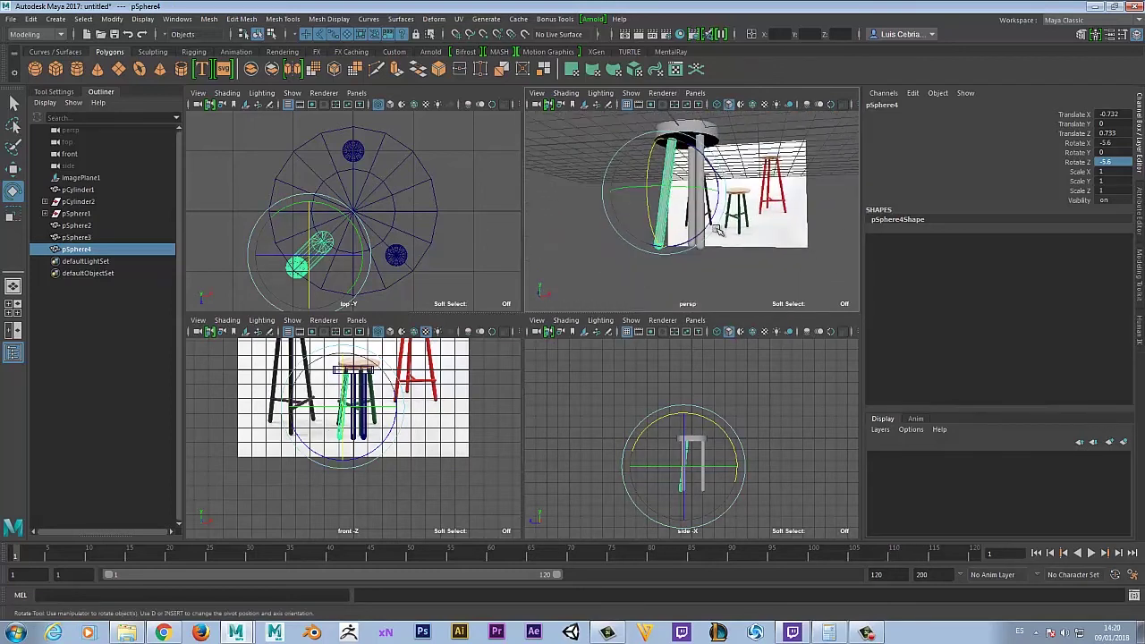
pyautogui.keyDown('alt'); pyautogui.moveTo(746, 287); pyautogui.dragTo(711, 268); pyautogui.keyUp('alt')
pyautogui.click(707, 260)
# Step: Select the second leg, the one at Translate X 0.712, and set its Rotate Z to 5.6
pyautogui.keyDown('alt'); pyautogui.moveTo(699, 215); pyautogui.dragTo(660, 236); pyautogui.keyUp('alt')
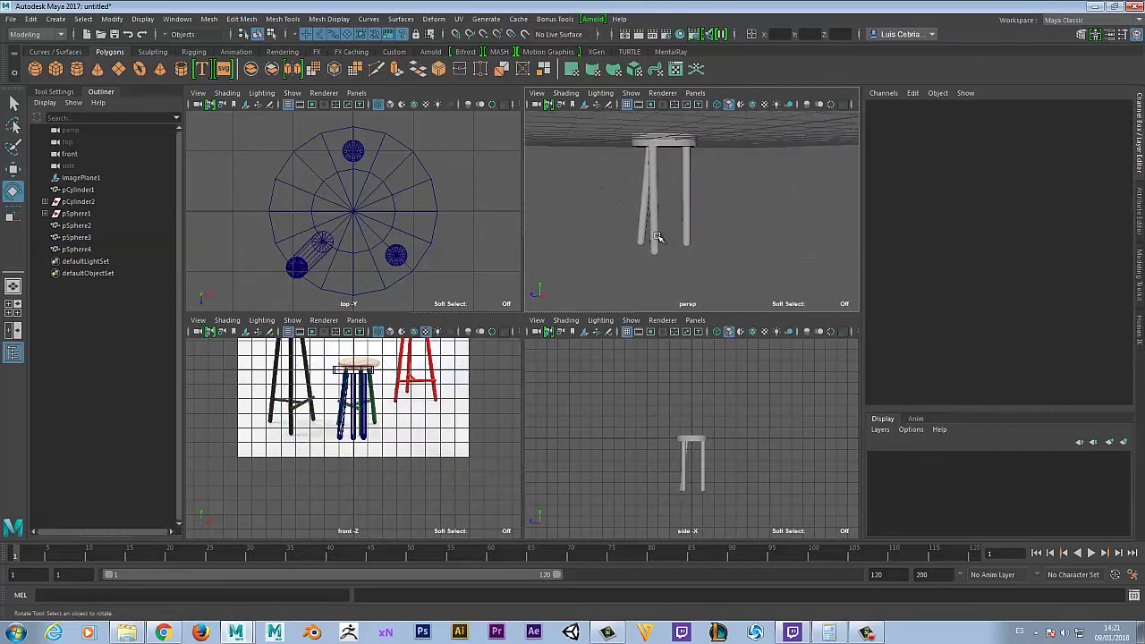
pyautogui.click(655, 237)
pyautogui.keyDown('alt'); pyautogui.moveTo(655, 237); pyautogui.dragTo(702, 217); pyautogui.keyUp('alt')
pyautogui.click(1122, 163)
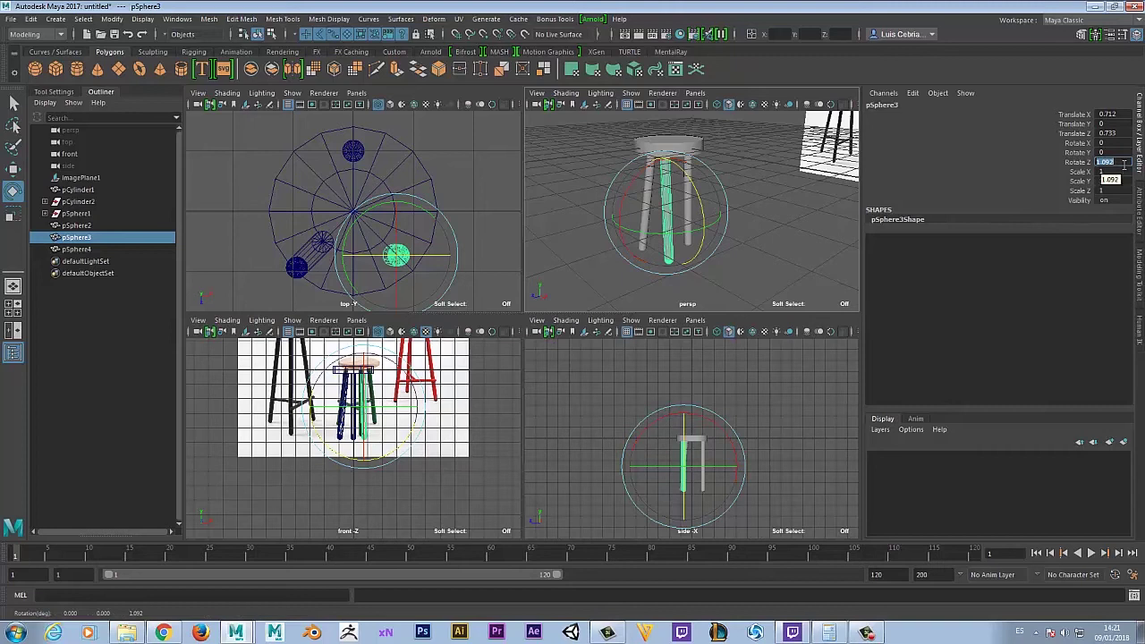
pyautogui.press('Return')
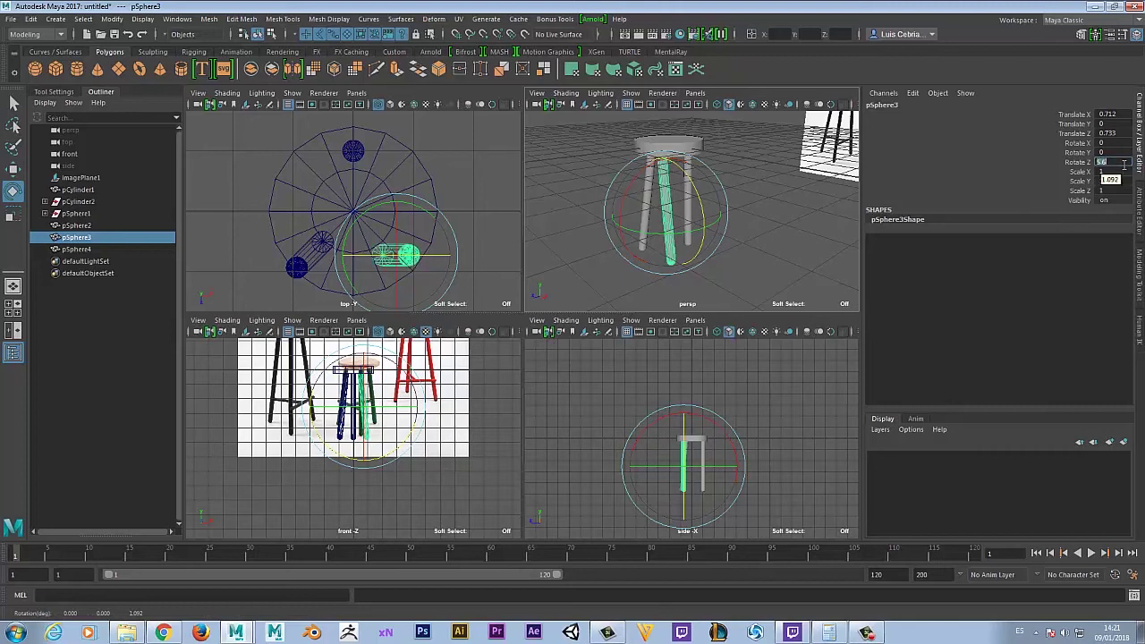
# Step: Splay the second leg to mirror the third by setting its Rotate X to -5.6 and correcting its Rotate Y, and deselect it
pyautogui.moveTo(658, 204); pyautogui.dragTo(658, 244)
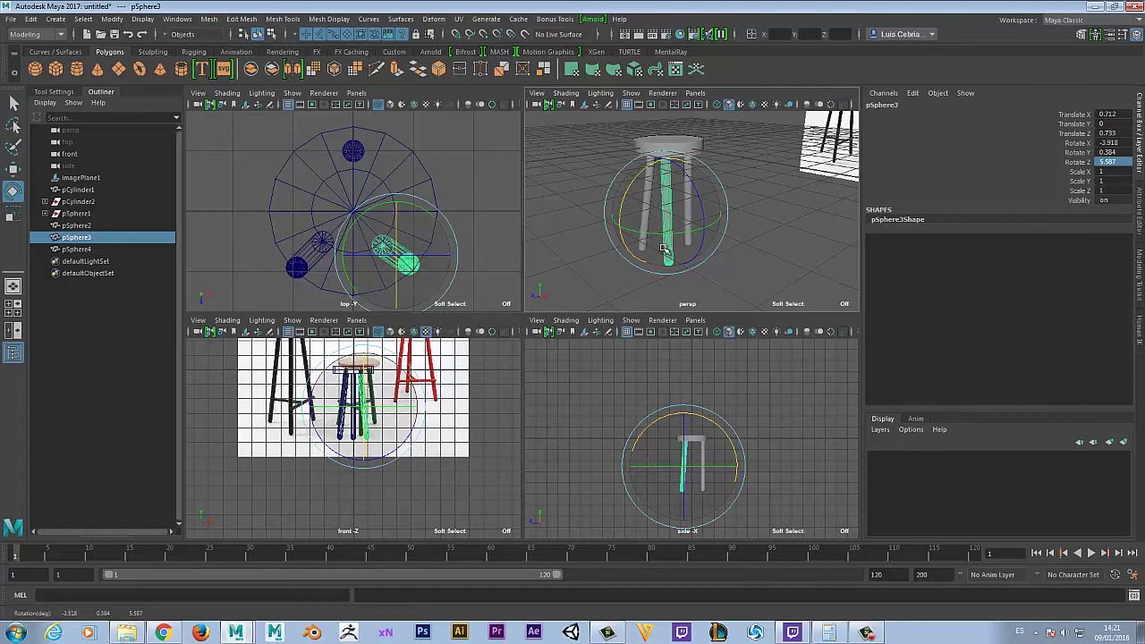
pyautogui.hotkey('ctrl', 'z')
pyautogui.hotkey('ctrl', 'z')
pyautogui.keyDown('alt'); pyautogui.moveTo(664, 249); pyautogui.dragTo(652, 223); pyautogui.keyUp('alt')
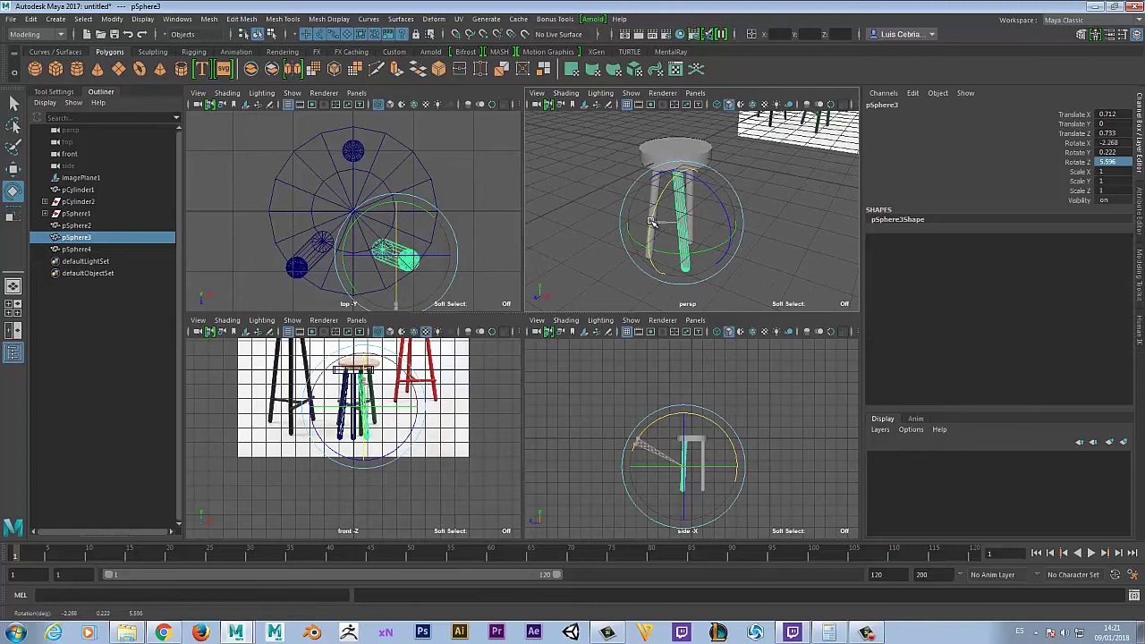
pyautogui.click(1126, 143)
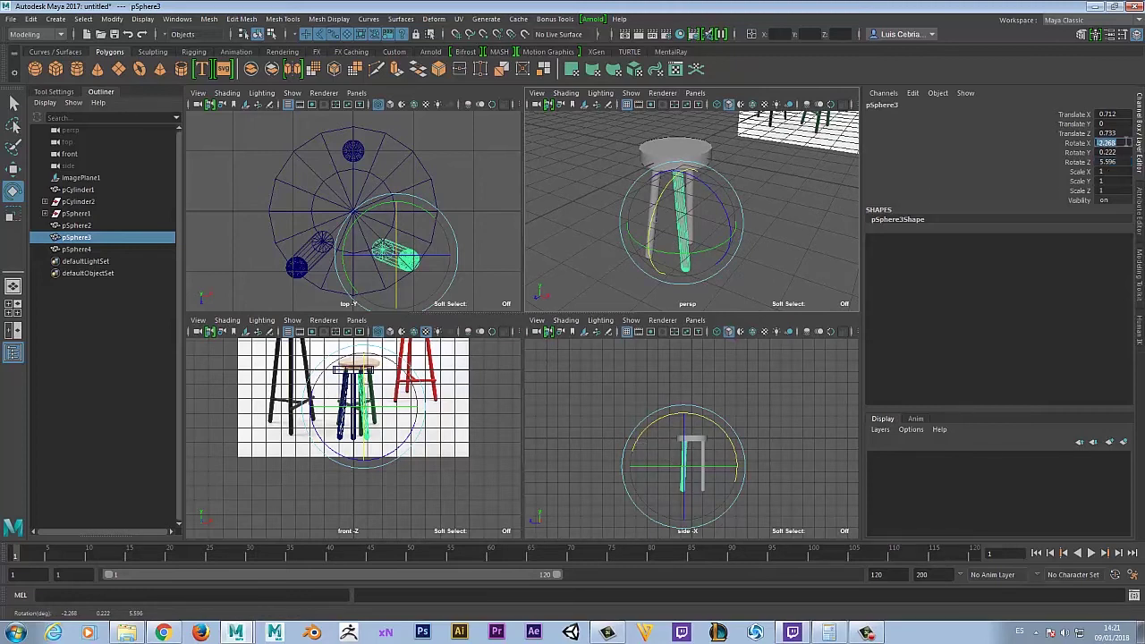
pyautogui.write('5.6')
pyautogui.press('Return')
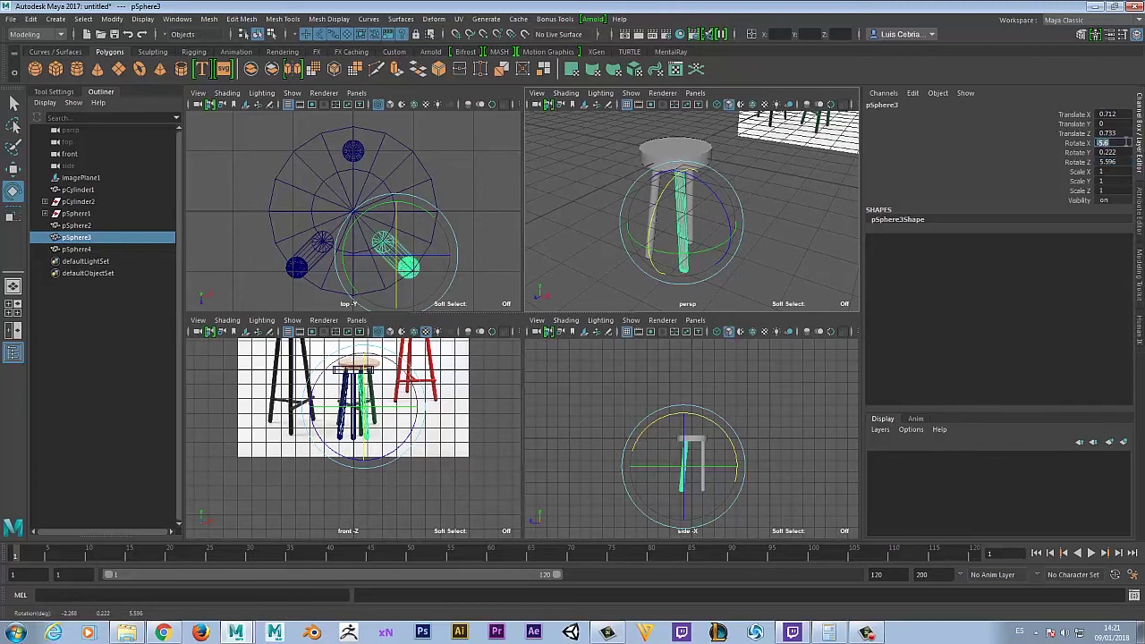
pyautogui.click(1119, 153)
pyautogui.press('Return')
pyautogui.click(761, 215)
pyautogui.keyDown('alt'); pyautogui.moveTo(761, 215); pyautogui.dragTo(707, 233); pyautogui.keyUp('alt')
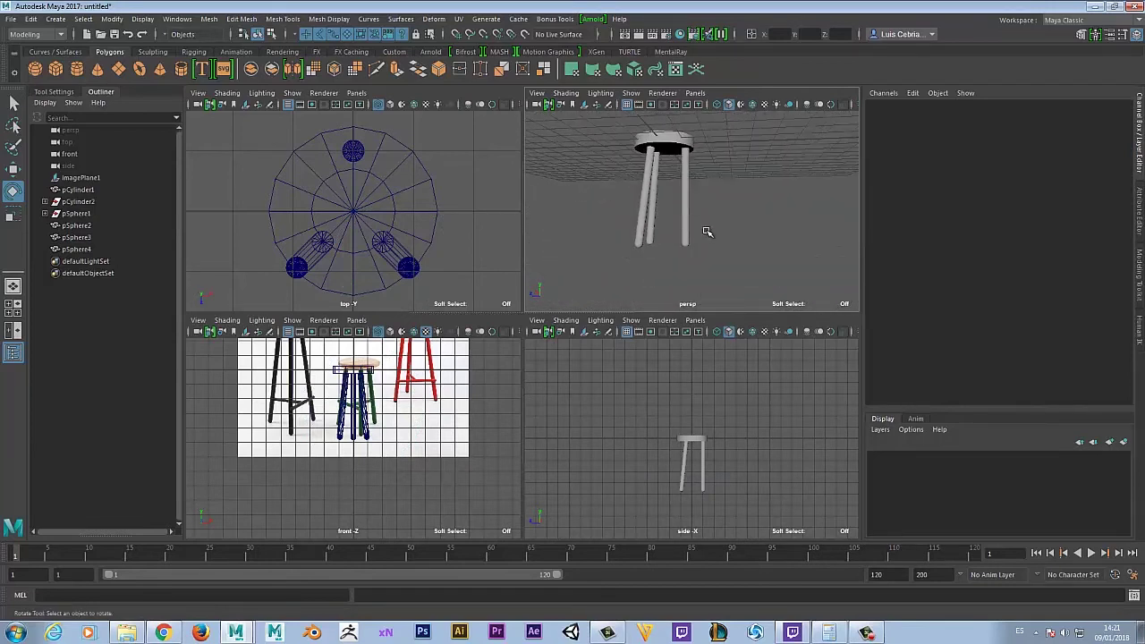
# Step: Splay the remaining upright leg outward from the seat by setting its Rotate X to 5.6, and deselect it
pyautogui.click(684, 226)
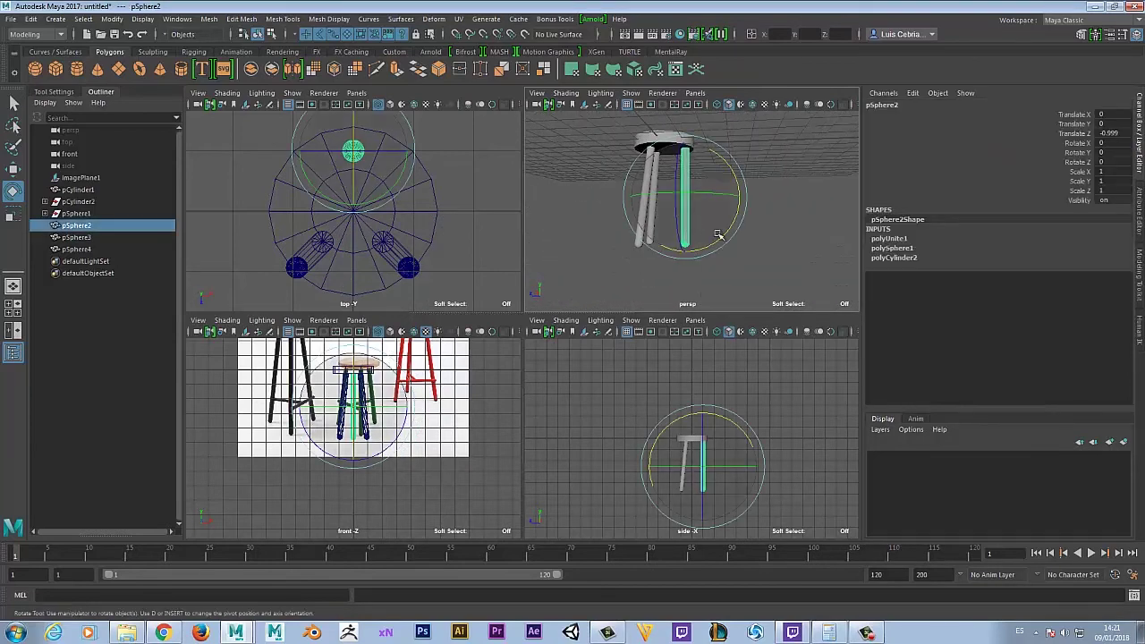
pyautogui.moveTo(729, 192); pyautogui.dragTo(801, 195)
pyautogui.doubleClick(1129, 143)
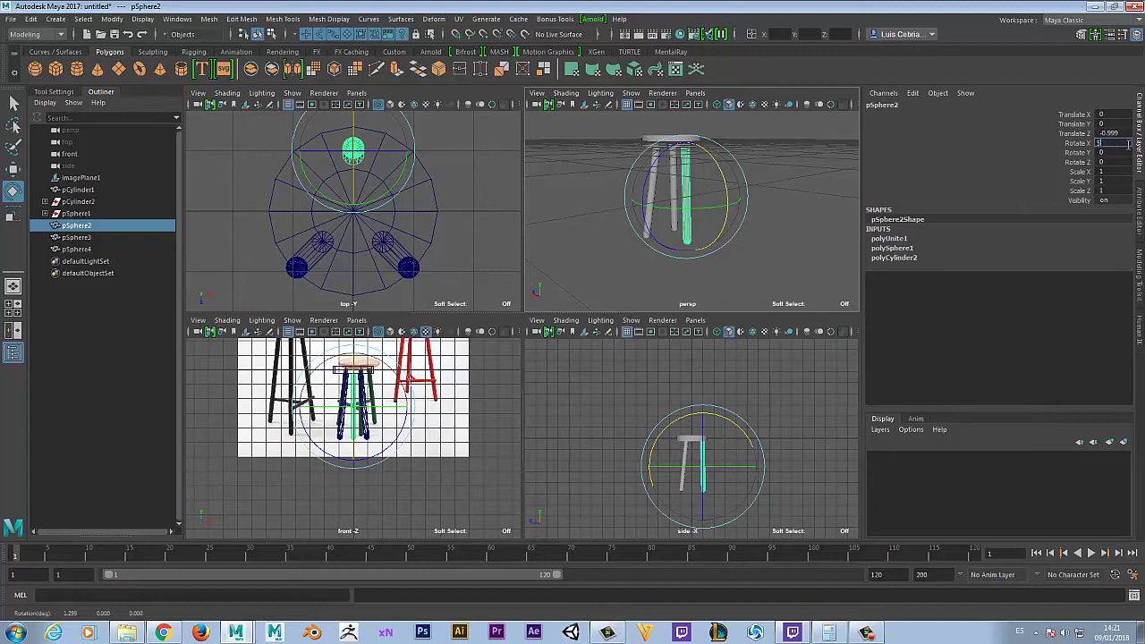
pyautogui.write('5.6')
pyautogui.press('Return')
pyautogui.click(798, 254)
pyautogui.keyDown('alt'); pyautogui.moveTo(798, 254); pyautogui.dragTo(778, 224); pyautogui.keyUp('alt')
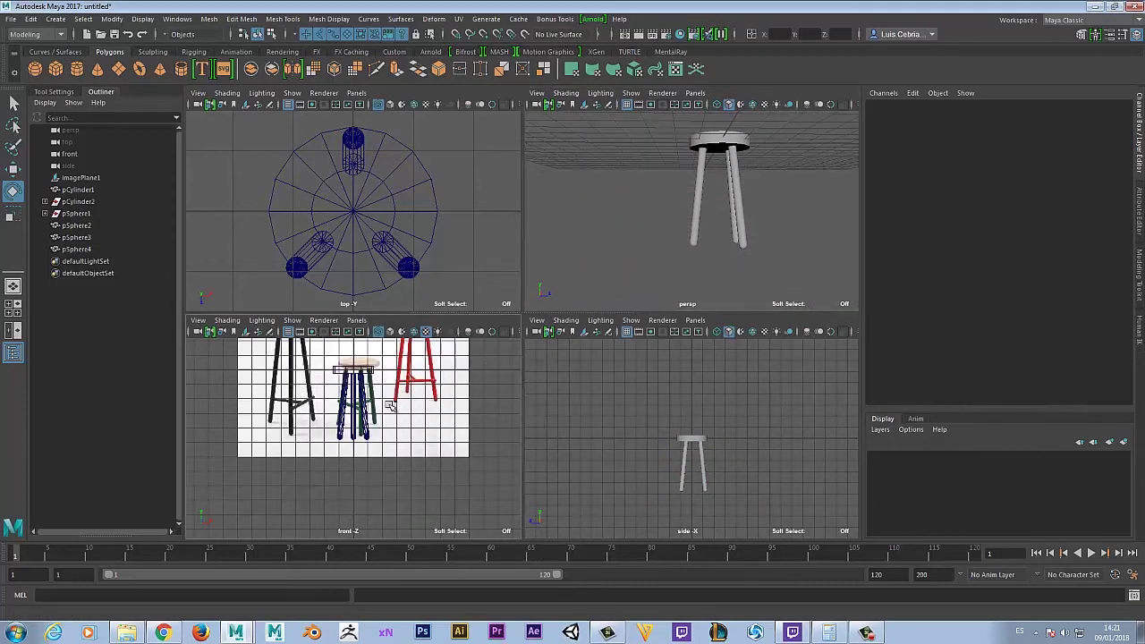
# Step: Compare the legs with the front reference image, and create a polygon cylinder lowered between them to Translate Y -2.12
pyautogui.press('space')
pyautogui.scroll(2, 635, 237)
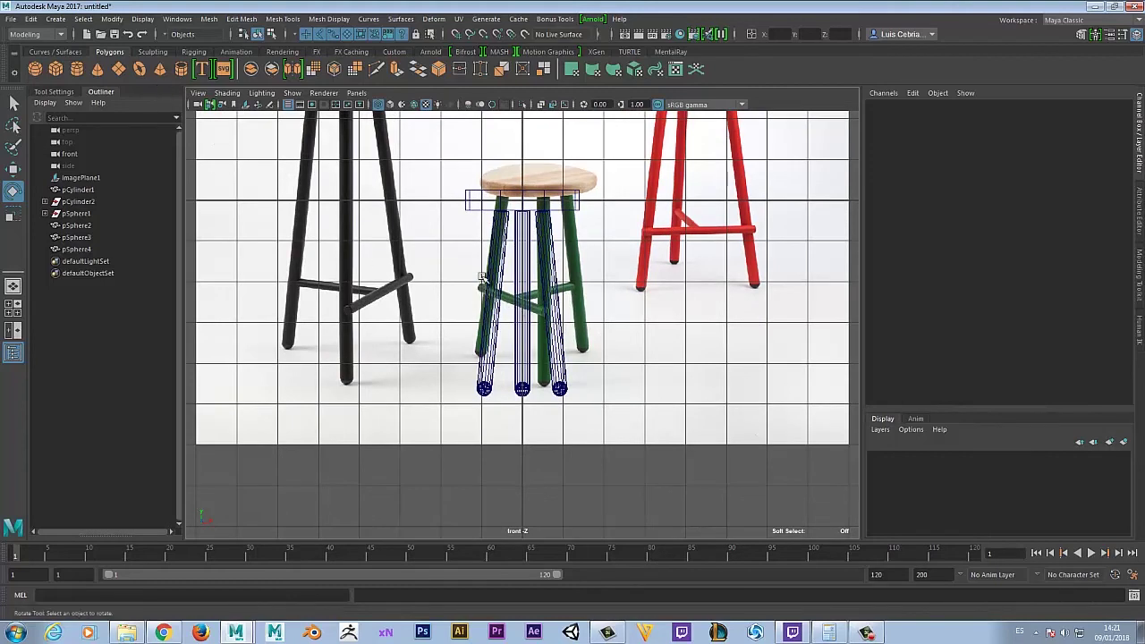
pyautogui.press('space')
pyautogui.press('space')
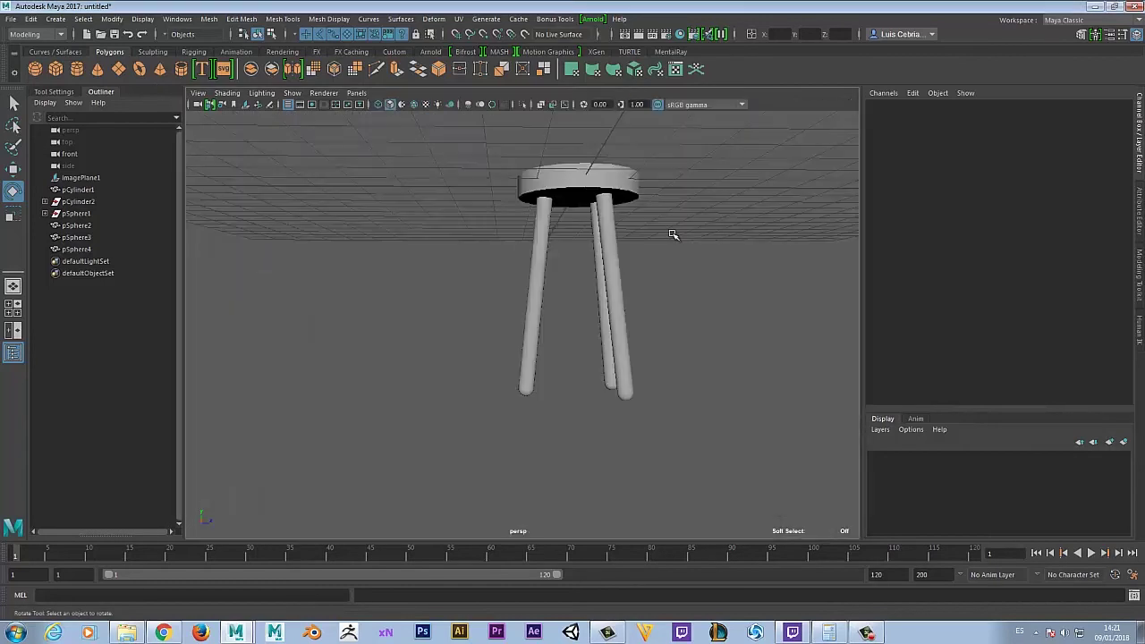
pyautogui.keyDown('alt'); pyautogui.moveTo(554, 295); pyautogui.dragTo(572, 333); pyautogui.keyUp('alt')
pyautogui.click(77, 68)
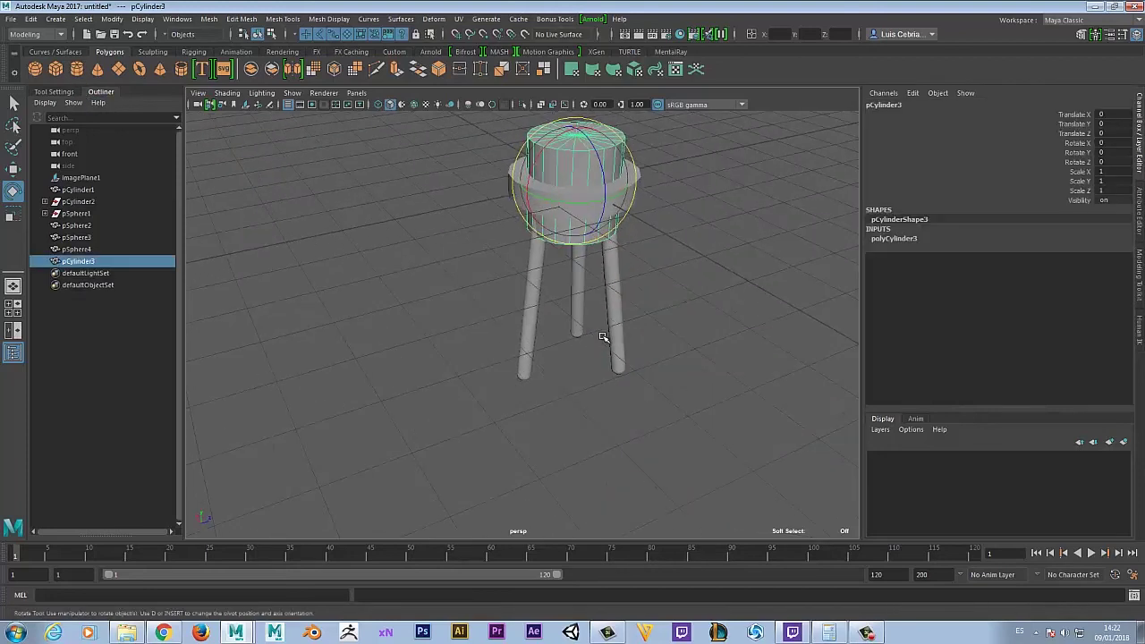
pyautogui.press('w')
pyautogui.moveTo(577, 127); pyautogui.dragTo(572, 223)
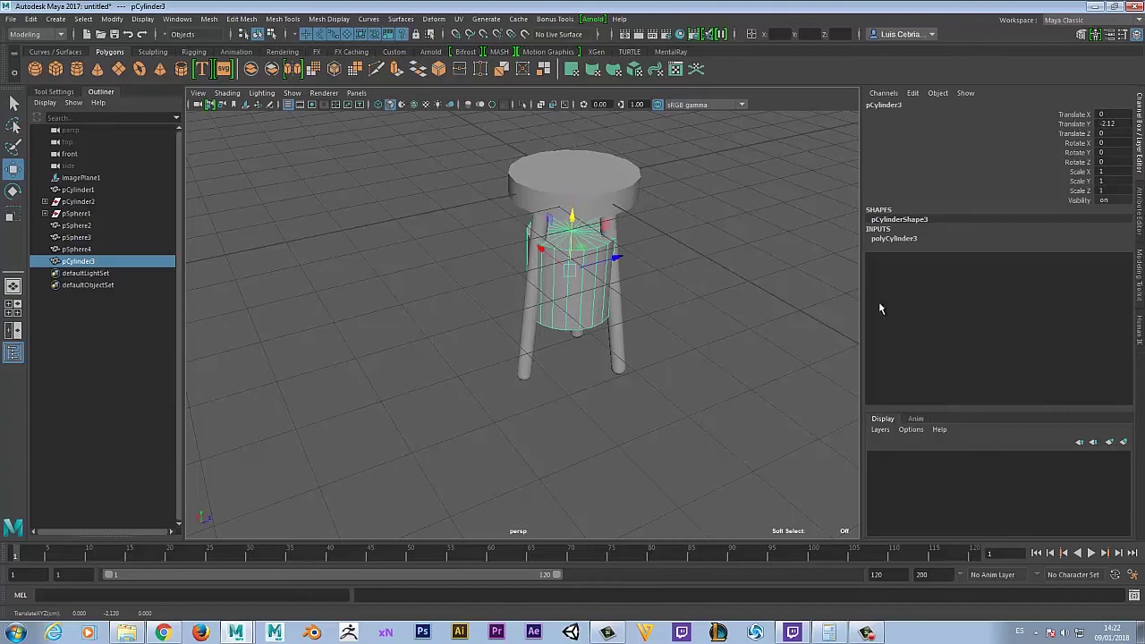
# Step: Reduce the new cylinder's radius to 0.15 to make a thin crossbar
pyautogui.click(894, 239)
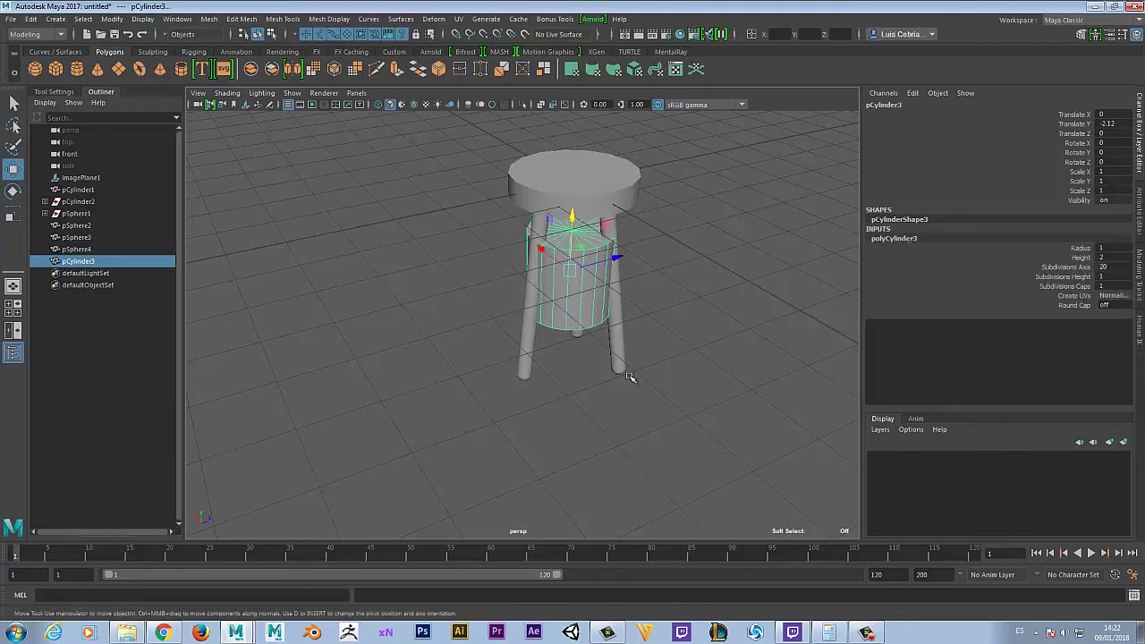
pyautogui.click(619, 344)
pyautogui.doubleClick(906, 221)
pyautogui.click(577, 295)
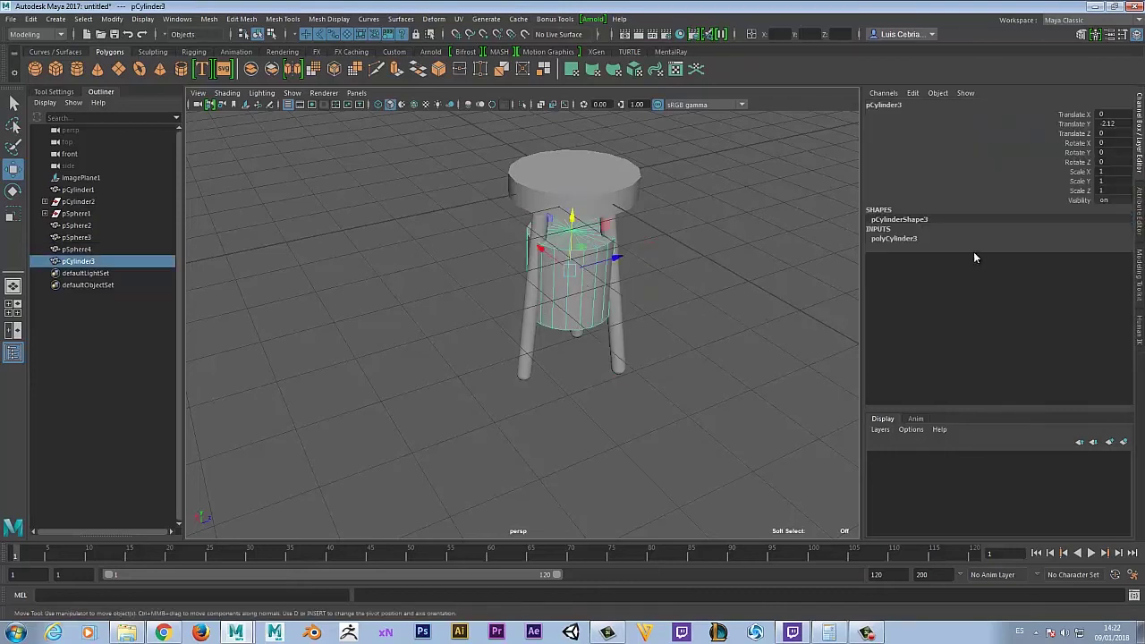
pyautogui.click(901, 240)
pyautogui.click(1082, 249)
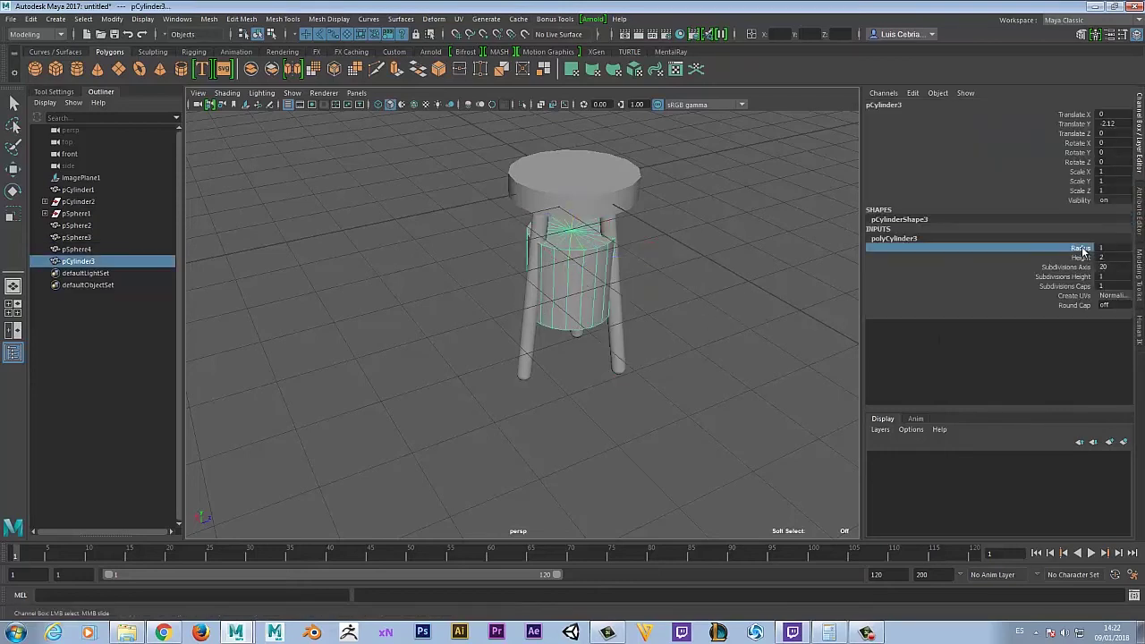
pyautogui.moveTo(784, 296); pyautogui.dragTo(781, 296, button='middle')
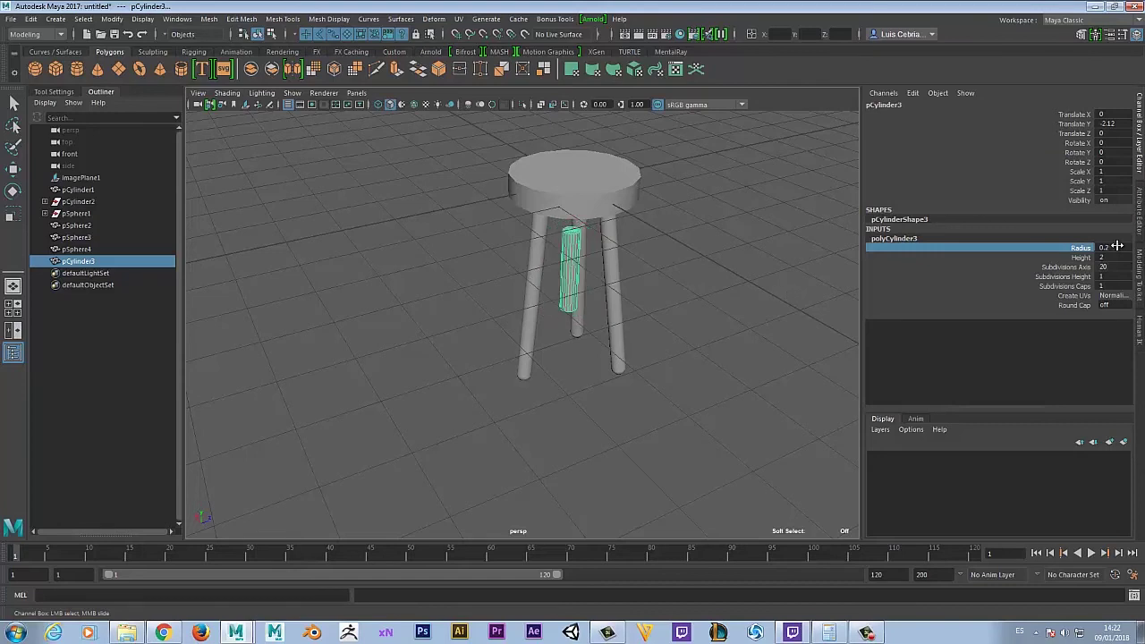
pyautogui.click(1117, 247)
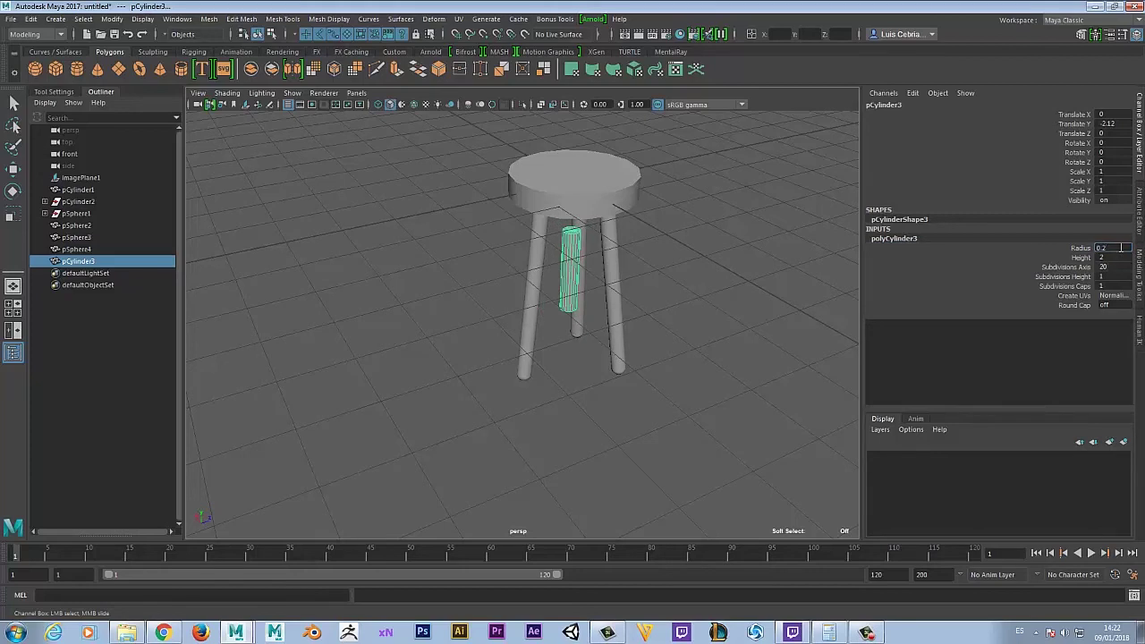
pyautogui.press('Return')
pyautogui.moveTo(648, 376)
pyautogui.keyDown('alt'); pyautogui.mouseDown()
pyautogui.moveTo(610, 356)
pyautogui.moveTo(636, 363)
pyautogui.mouseUp(); pyautogui.keyUp('alt')
# Step: Set the crossbar cylinder's Subdivisions Axis to 16
pyautogui.press('space')
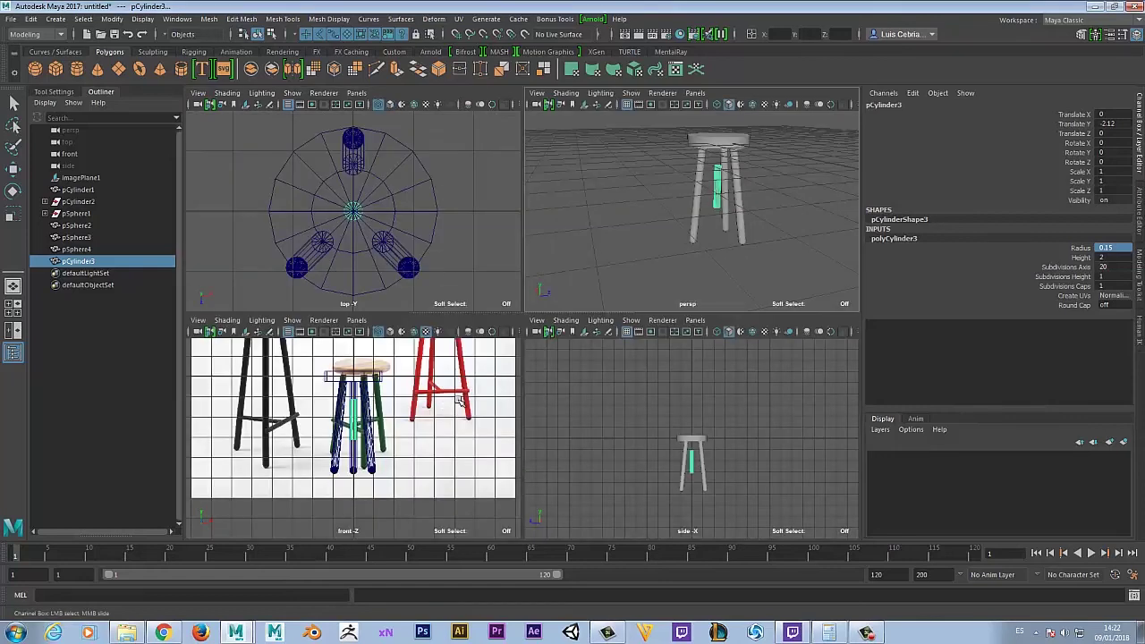
pyautogui.doubleClick(1115, 266)
pyautogui.write('16')
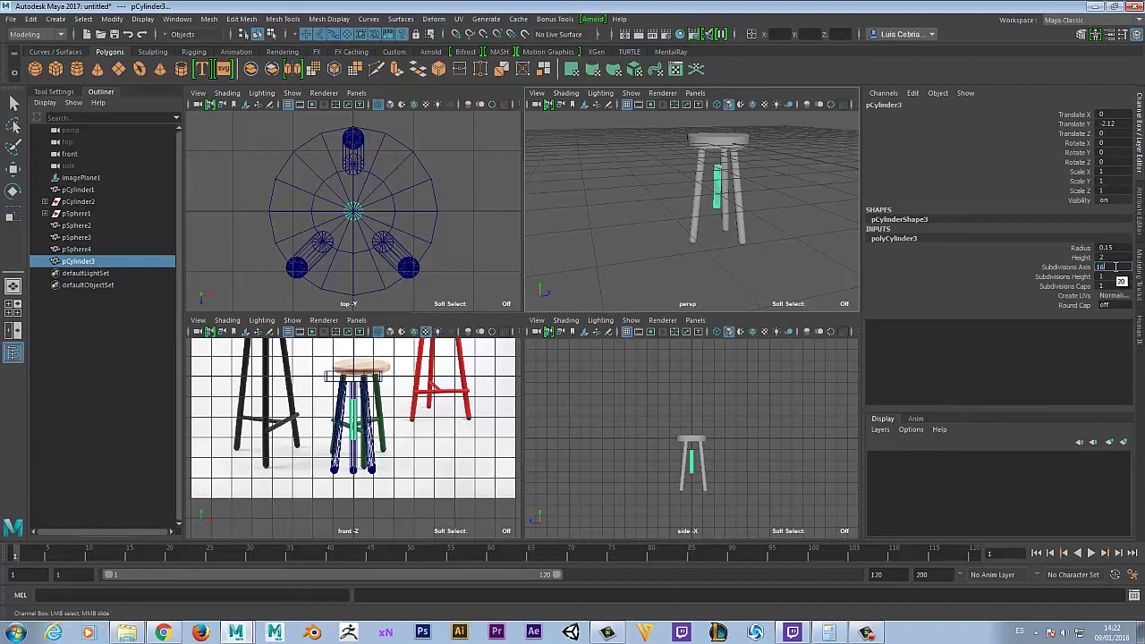
pyautogui.press('Return')
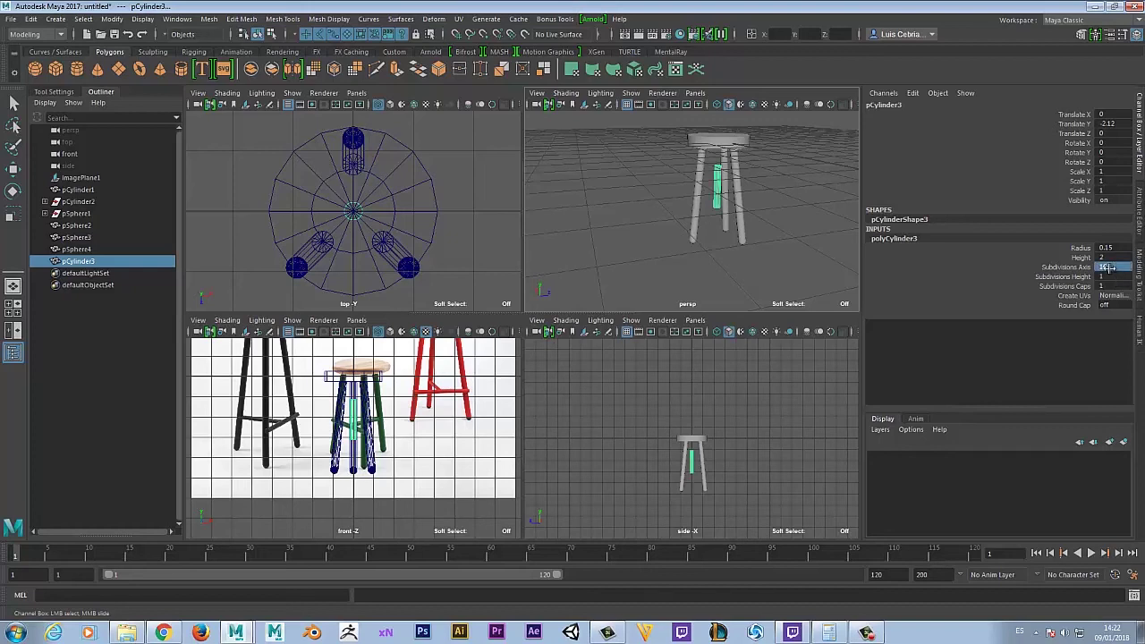
# Step: Rotate the crossbar cylinder to horizontal by setting its Rotate X to 90
pyautogui.keyDown('alt'); pyautogui.moveTo(715, 228); pyautogui.dragTo(702, 252); pyautogui.keyUp('alt')
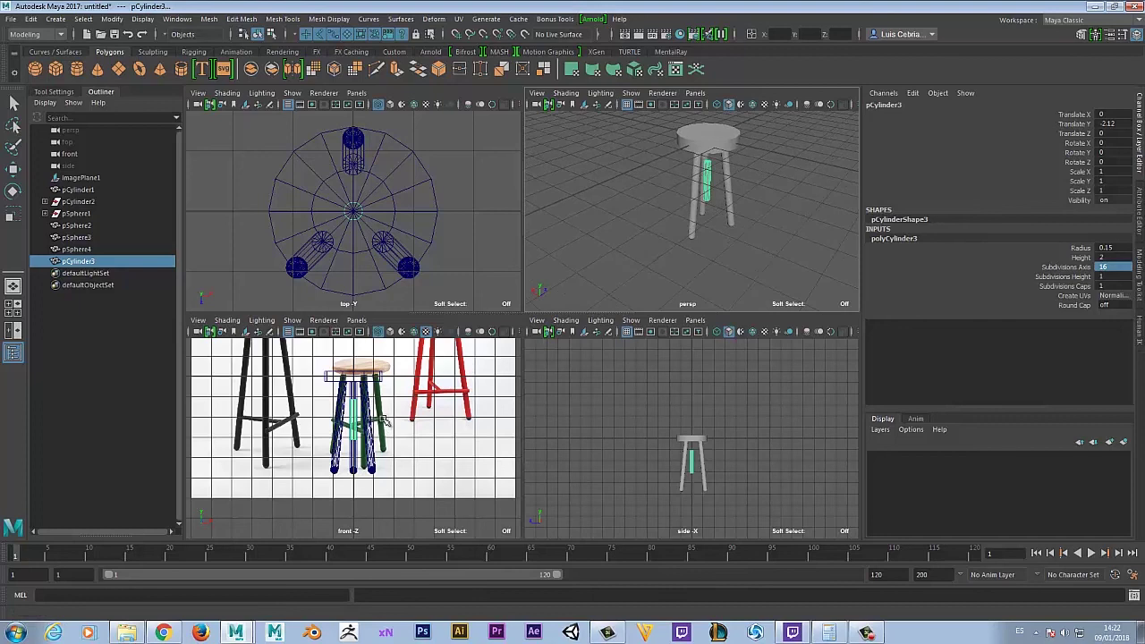
pyautogui.keyDown('alt'); pyautogui.moveTo(667, 224); pyautogui.dragTo(690, 221); pyautogui.keyUp('alt')
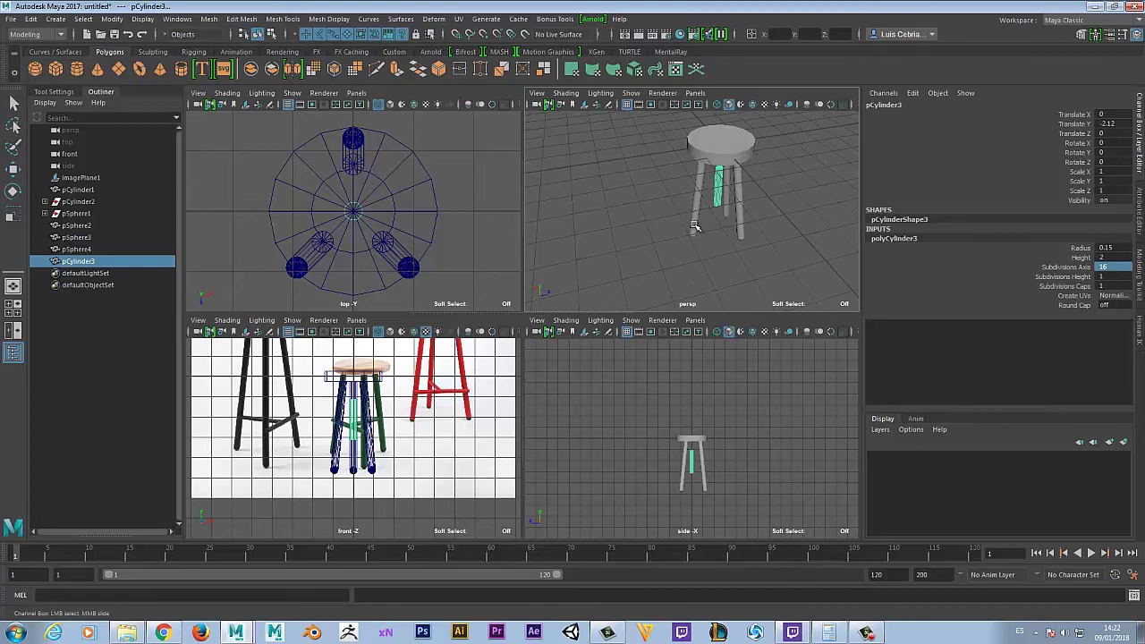
pyautogui.keyDown('alt'); pyautogui.moveTo(421, 410); pyautogui.dragTo(404, 427); pyautogui.keyUp('alt')
pyautogui.keyDown('alt'); pyautogui.moveTo(766, 237); pyautogui.dragTo(776, 183); pyautogui.keyUp('alt')
pyautogui.press('e')
pyautogui.doubleClick(1109, 143)
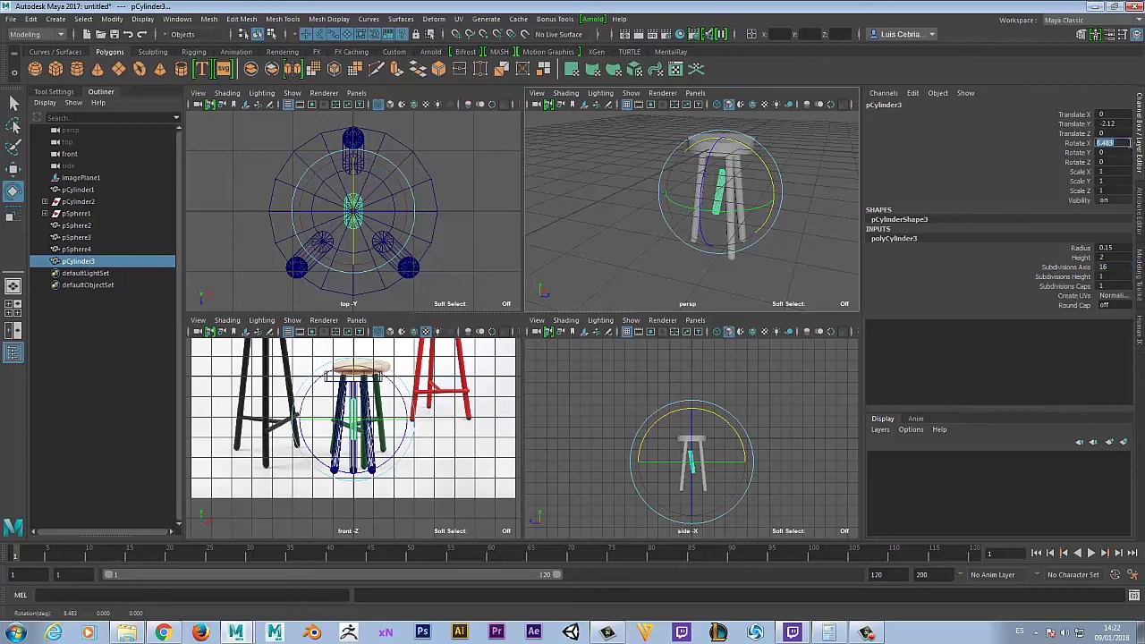
pyautogui.press('Return')
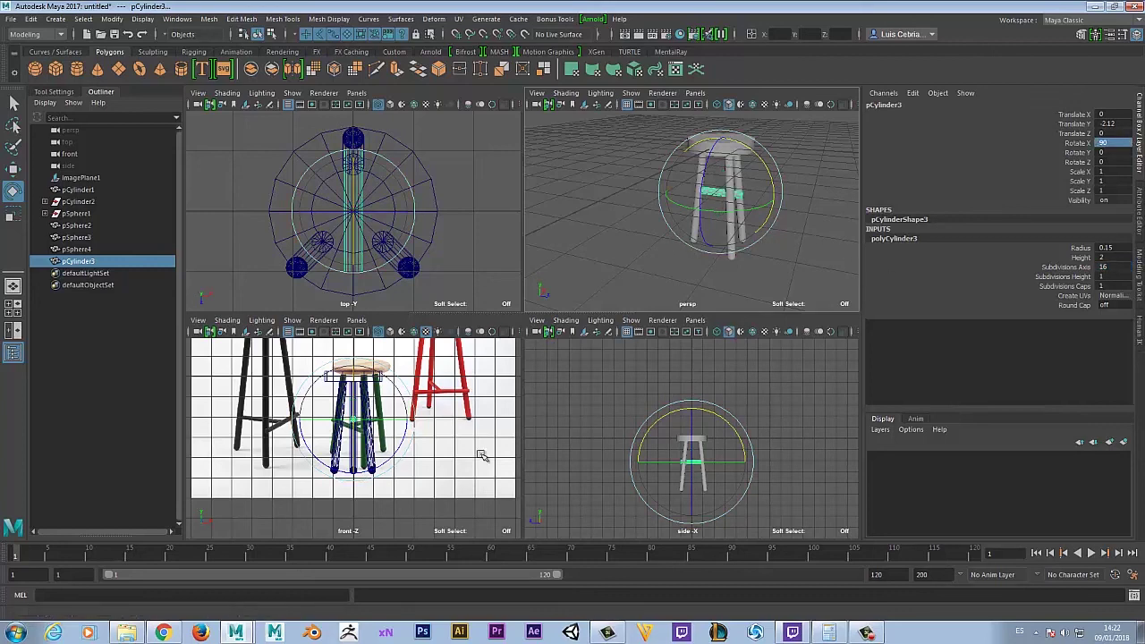
# Step: Examine in a wireframe side view how the crossbar's ends line up with the stool legs
pyautogui.press('space')
pyautogui.scroll(6, 685, 470)
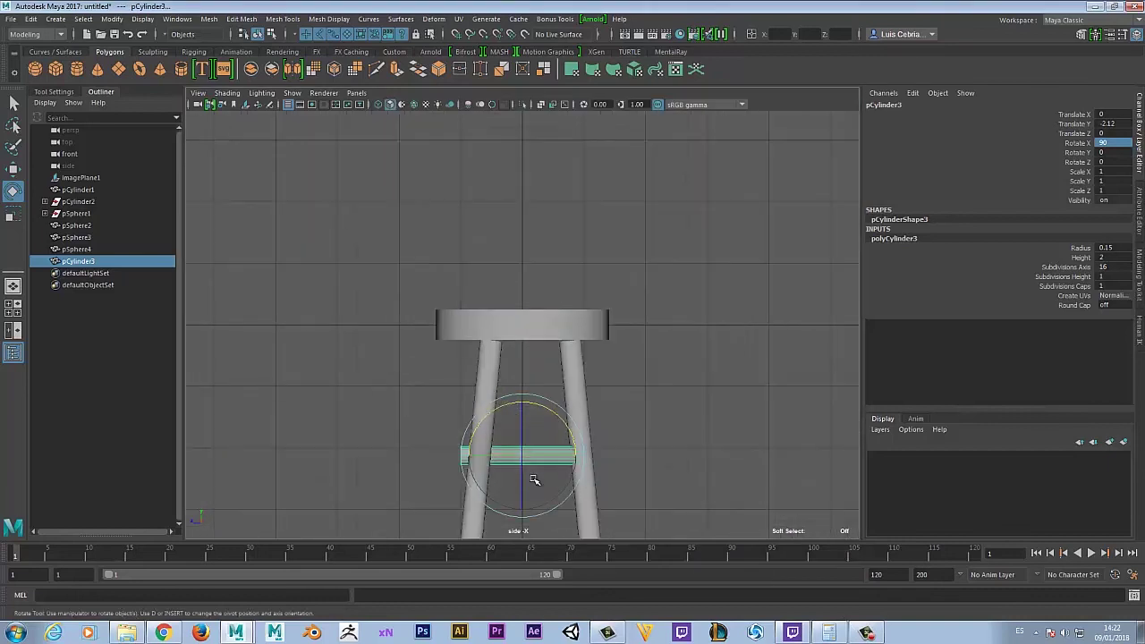
pyautogui.scroll(1, 557, 364)
pyautogui.scroll(2, 618, 363)
pyautogui.press('4')
pyautogui.scroll(2, 614, 378)
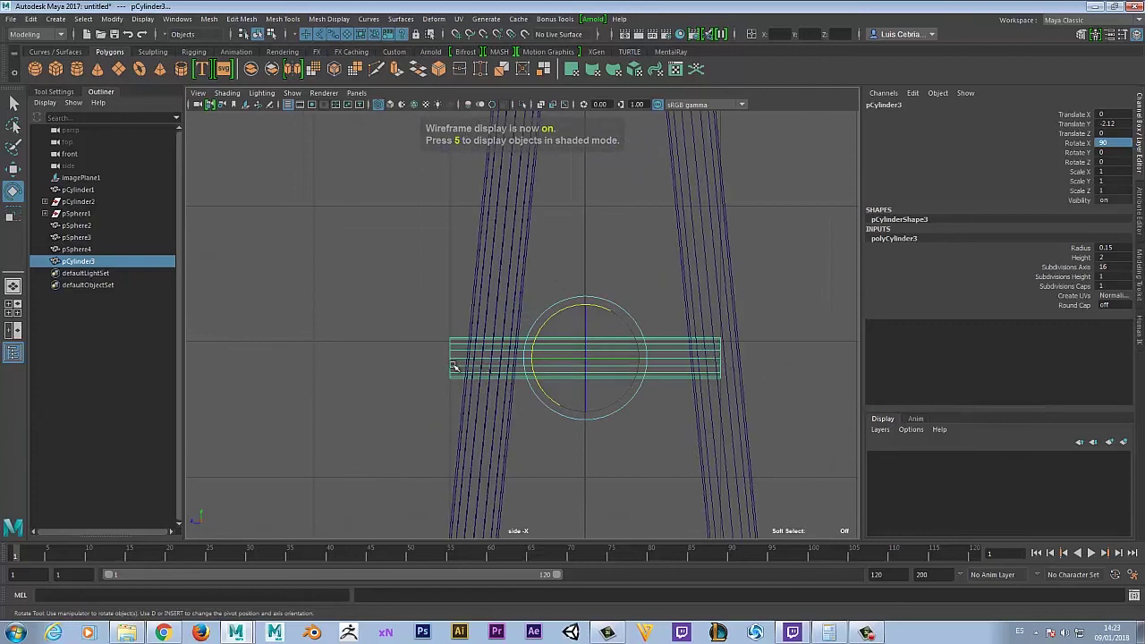
pyautogui.press('space')
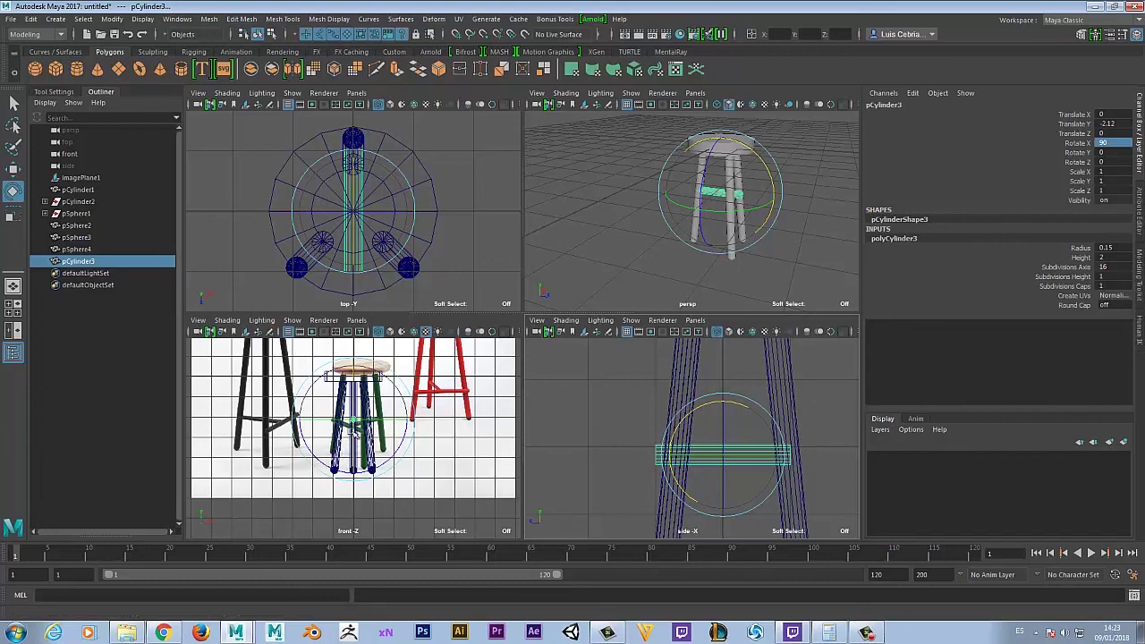
# Step: Duplicate the crossbar, pull the copy out from the stool to Translate Z 2.638, and set its Rotate Y to 90
pyautogui.keyDown('alt'); pyautogui.moveTo(680, 255); pyautogui.dragTo(724, 221); pyautogui.keyUp('alt')
pyautogui.press('q')
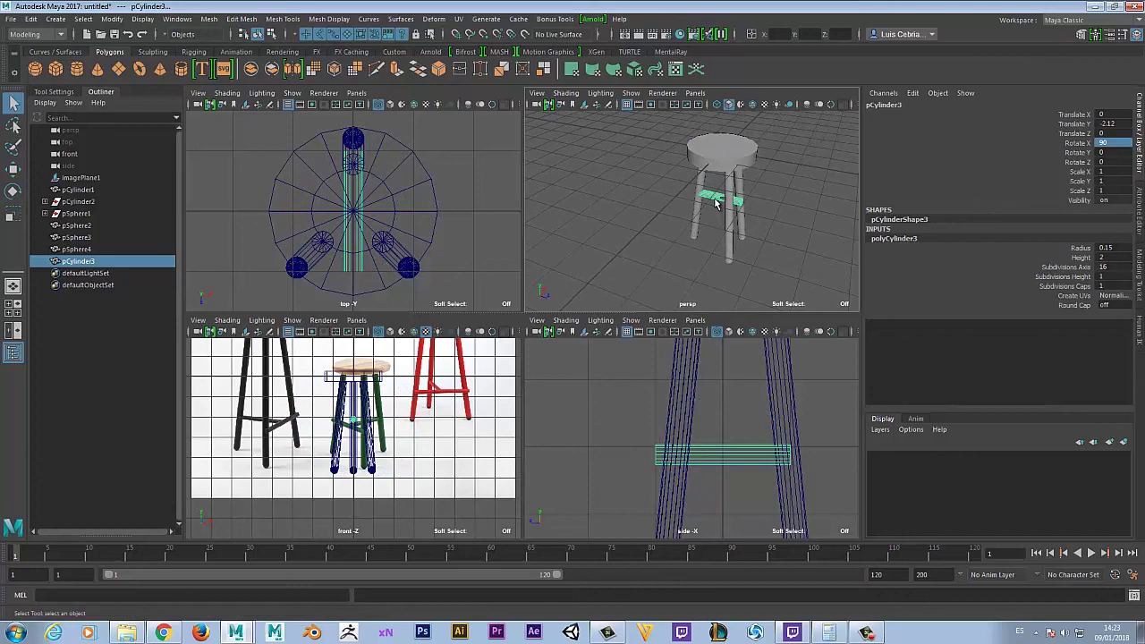
pyautogui.hotkey('ctrl', 'd')
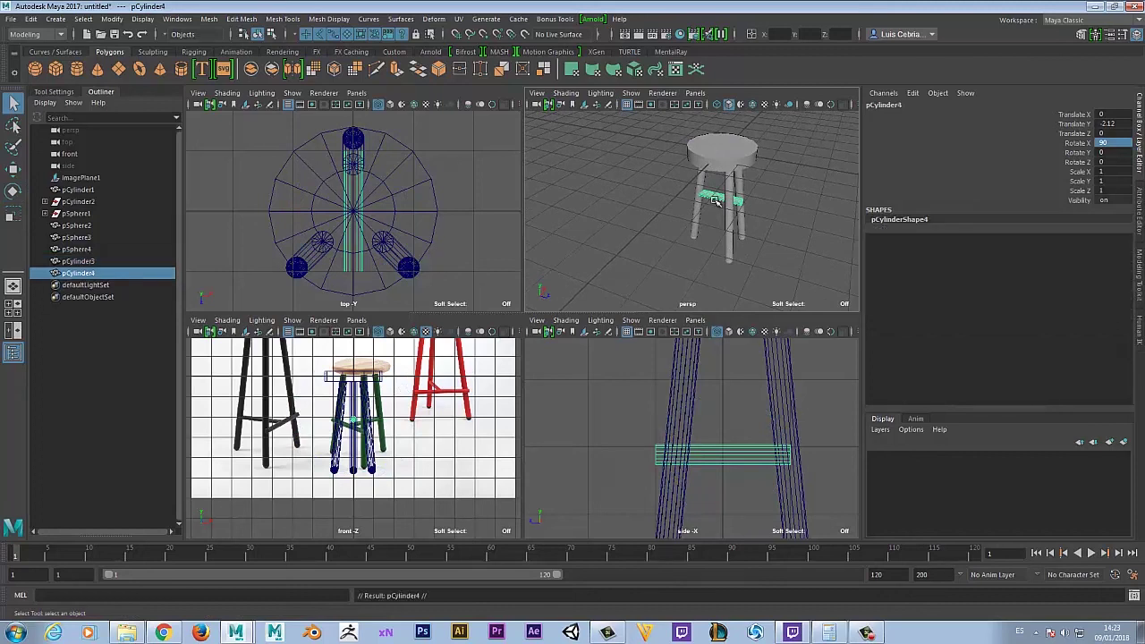
pyautogui.press('w')
pyautogui.moveTo(791, 224); pyautogui.dragTo(805, 248)
pyautogui.press('e')
pyautogui.doubleClick(1114, 153)
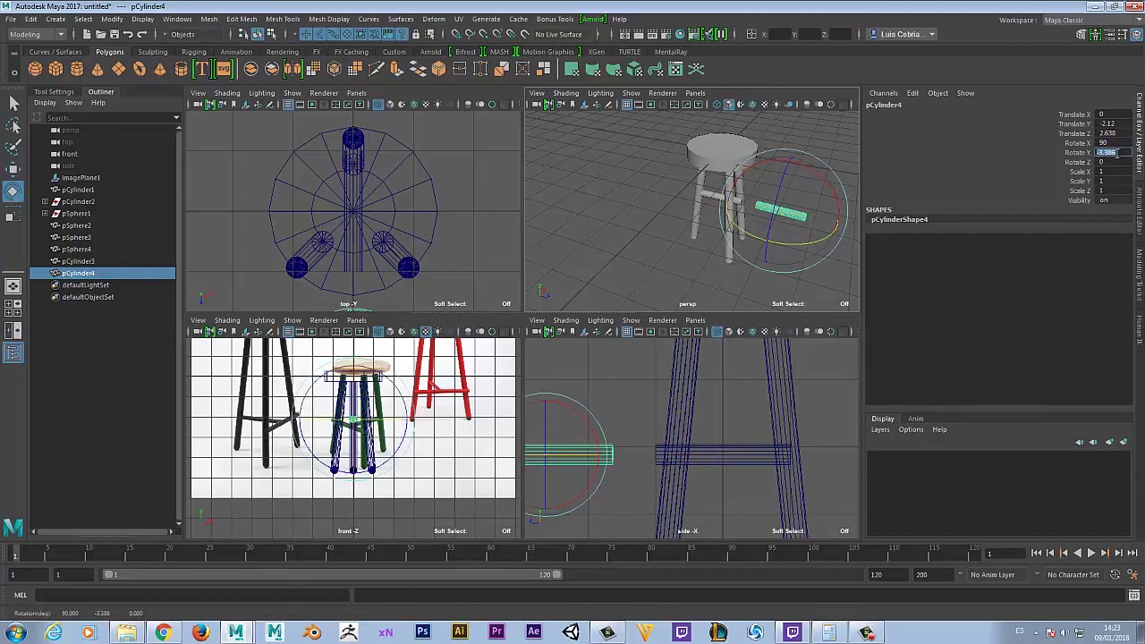
pyautogui.write('90')
pyautogui.press('Return')
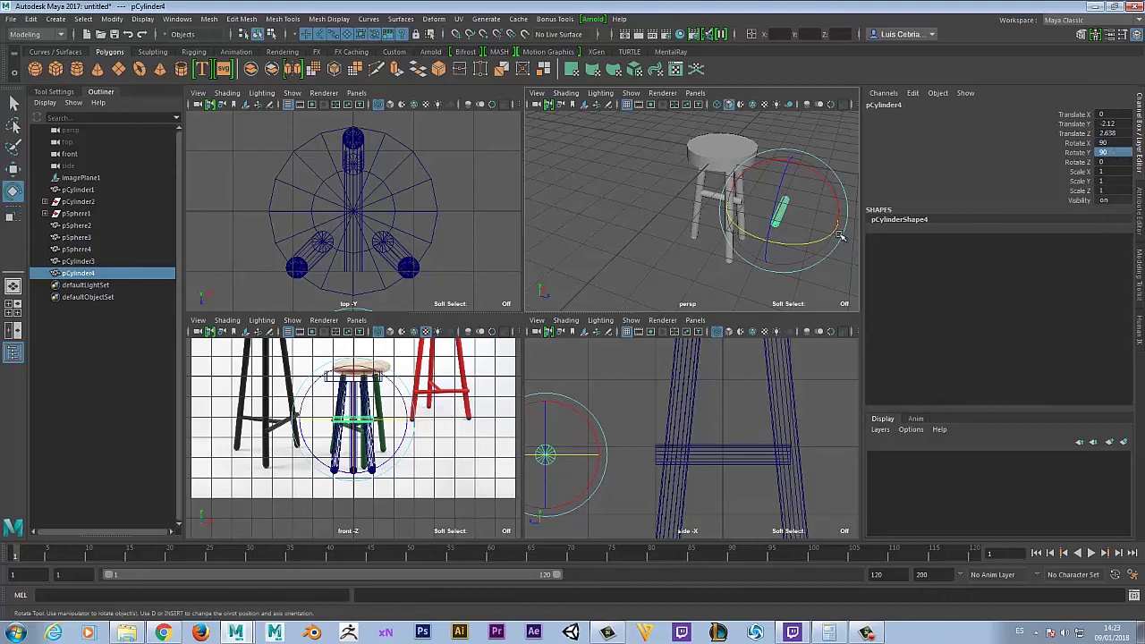
# Step: Move the duplicated crossbar back along Z to the end of the first crossbar, at Translate Z 0.999
pyautogui.press('w')
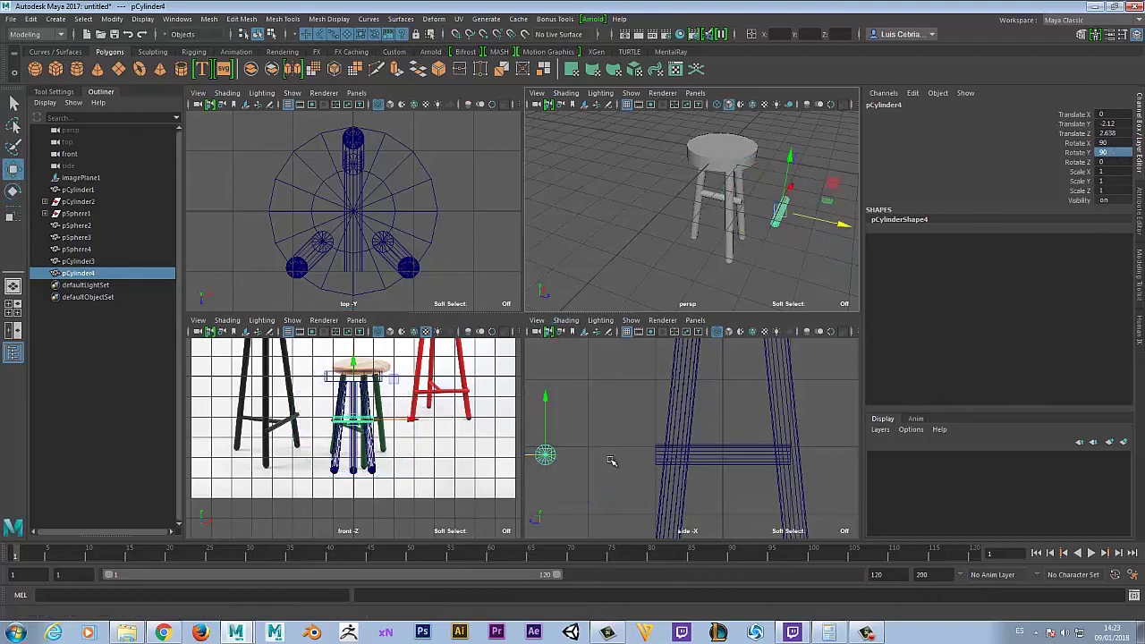
pyautogui.keyDown('alt'); pyautogui.moveTo(612, 456); pyautogui.dragTo(658, 437, button='middle'); pyautogui.keyUp('alt')
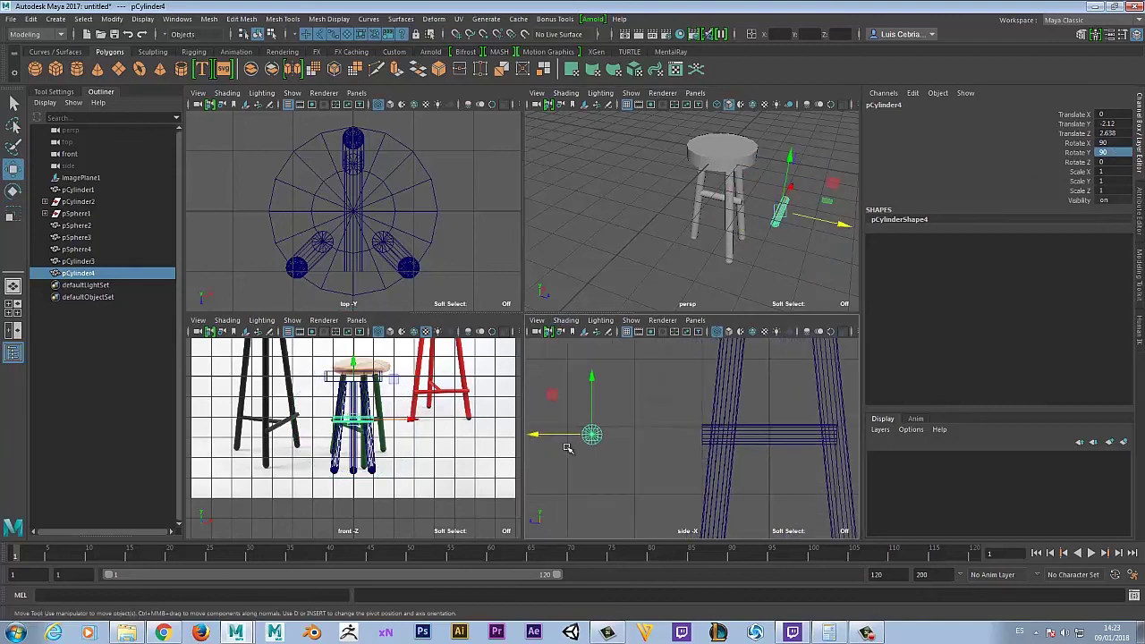
pyautogui.moveTo(548, 438); pyautogui.dragTo(650, 452)
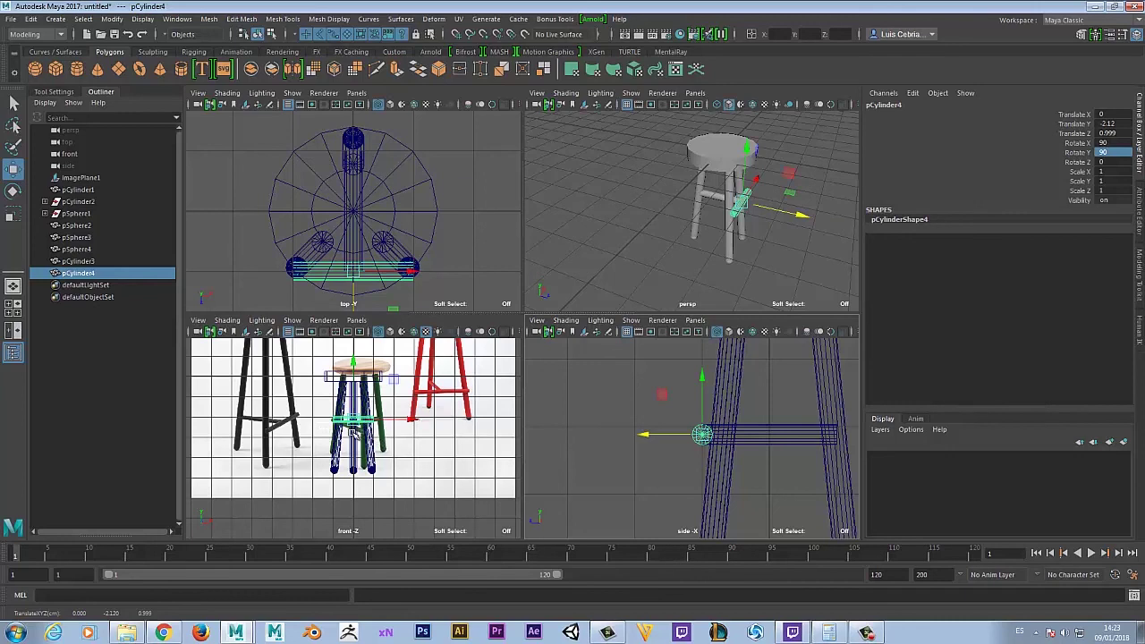
pyautogui.press('space')
pyautogui.scroll(5, 554, 367)
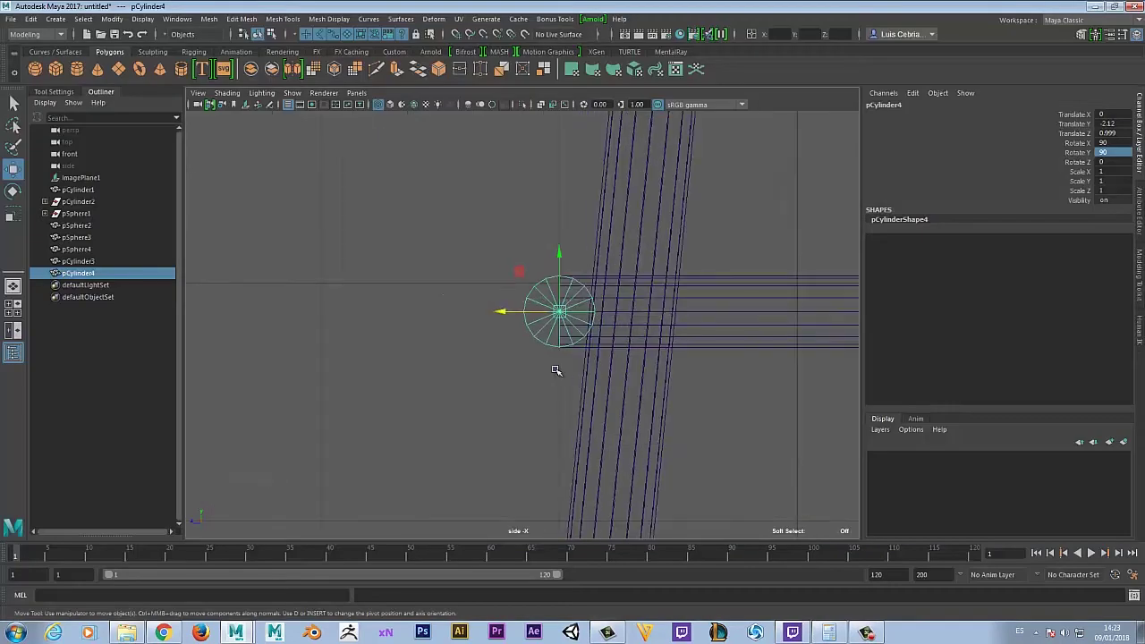
pyautogui.moveTo(530, 305); pyautogui.dragTo(530, 306)
# Step: Deselect the crossbar and inspect the stool from several angles in perspective, comparing its crossbars with the reference image
pyautogui.press('space')
pyautogui.press('space')
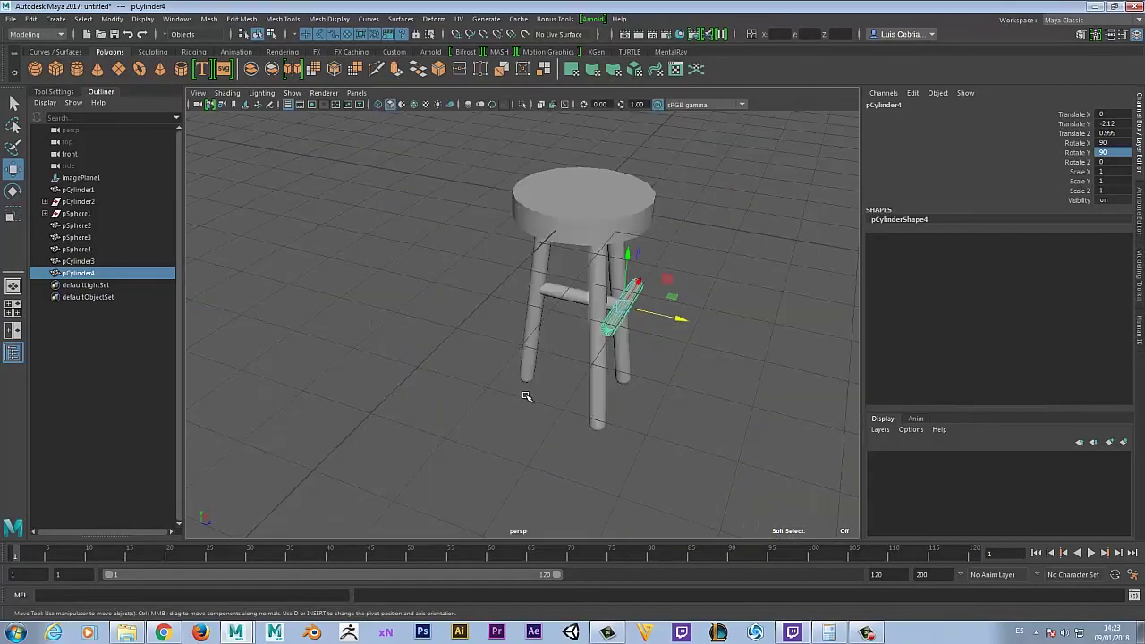
pyautogui.click(526, 414)
pyautogui.scroll(3, 526, 414)
pyautogui.keyDown('alt'); pyautogui.moveTo(526, 415); pyautogui.dragTo(505, 330); pyautogui.keyUp('alt')
pyautogui.scroll(-5, 393, 381)
pyautogui.keyDown('alt'); pyautogui.moveTo(591, 302); pyautogui.dragTo(373, 297); pyautogui.keyUp('alt')
pyautogui.keyDown('alt'); pyautogui.moveTo(489, 302); pyautogui.dragTo(547, 372); pyautogui.keyUp('alt')
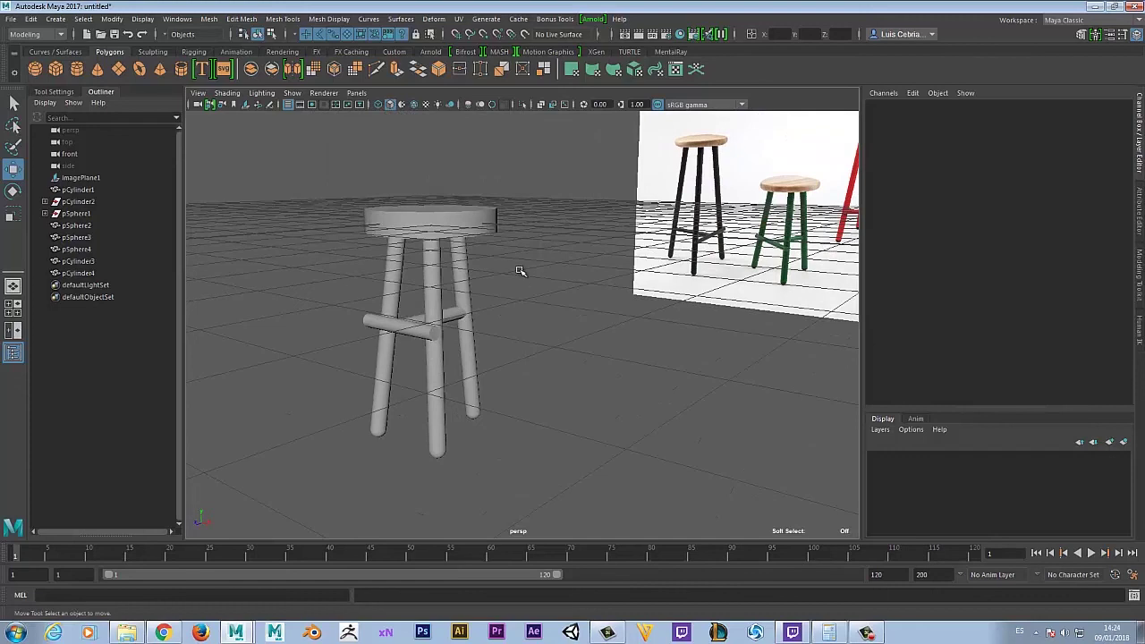
pyautogui.keyDown('alt'); pyautogui.moveTo(519, 271); pyautogui.dragTo(489, 418); pyautogui.keyUp('alt')
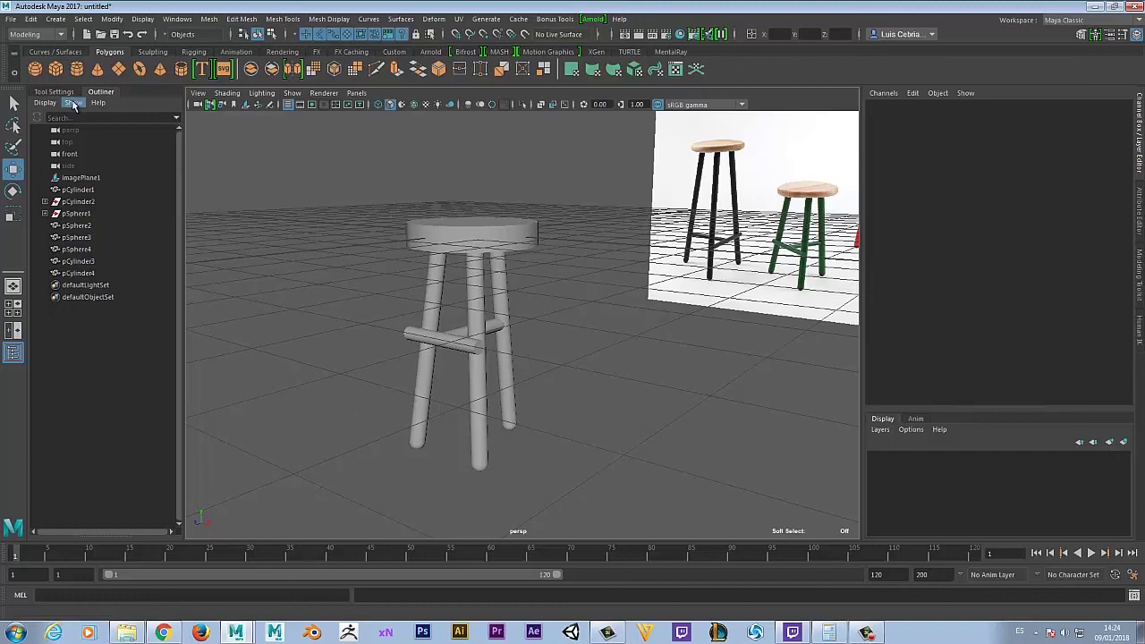
# Step: Save the scene as Taburete in Maya ASCII format in the Cocina project's scenes folder
pyautogui.click(11, 19)
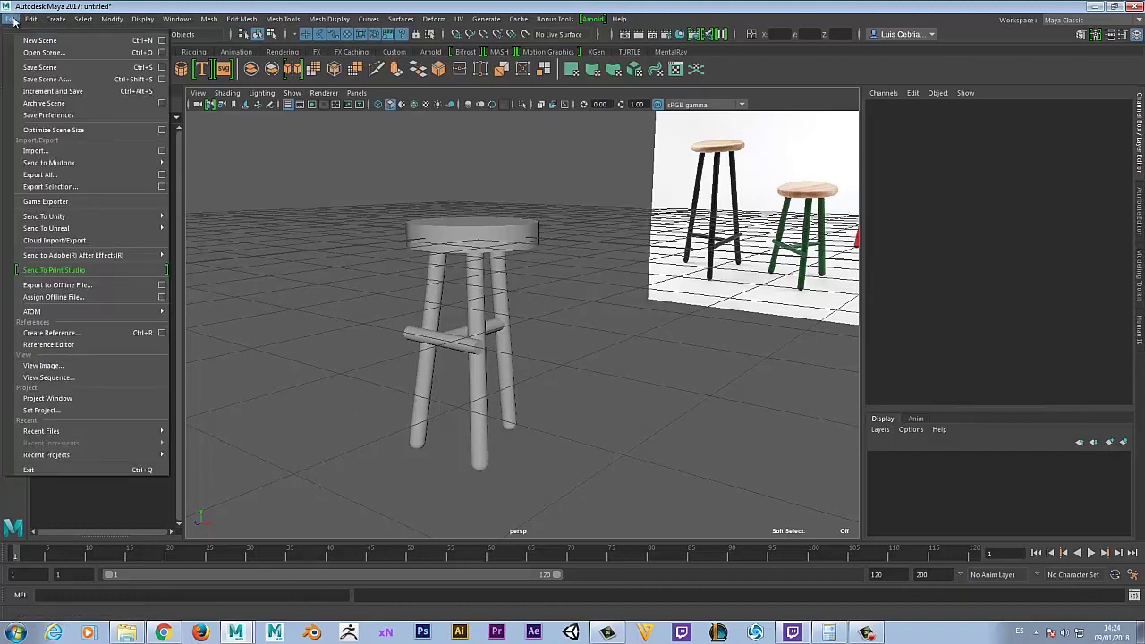
pyautogui.click(40, 81)
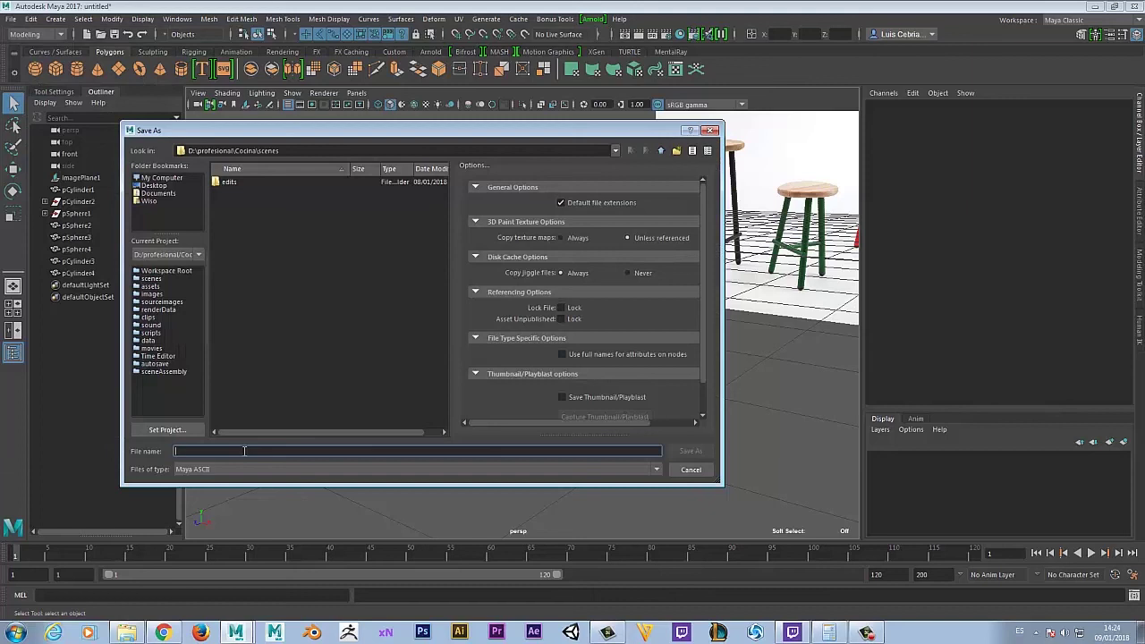
pyautogui.write('taburete')
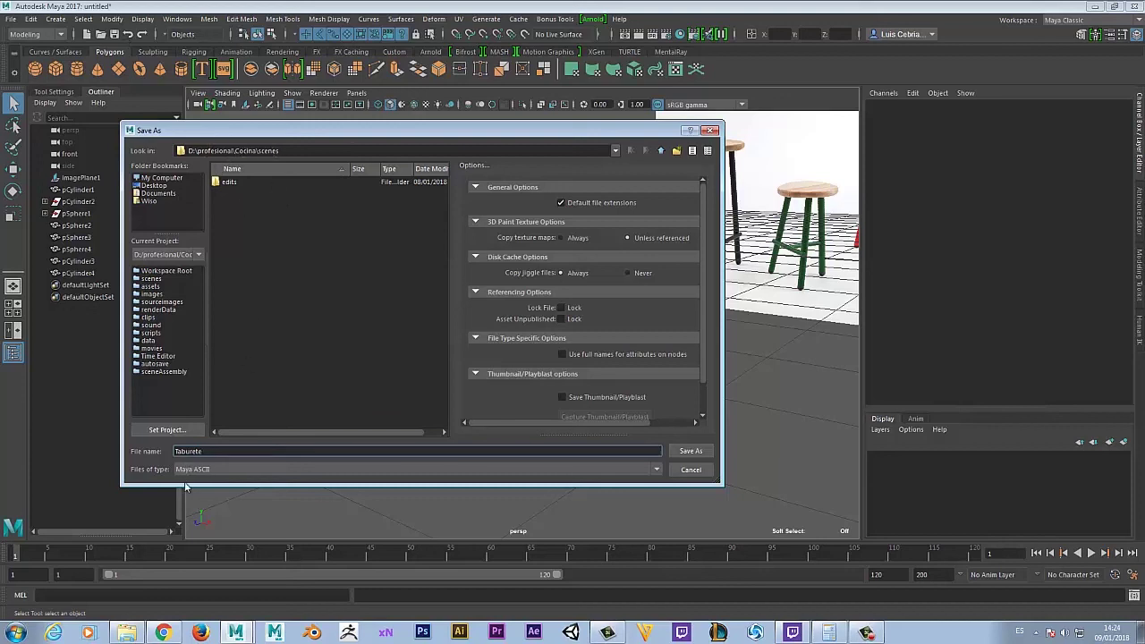
pyautogui.click(689, 451)
pyautogui.scroll(-3, 525, 385)
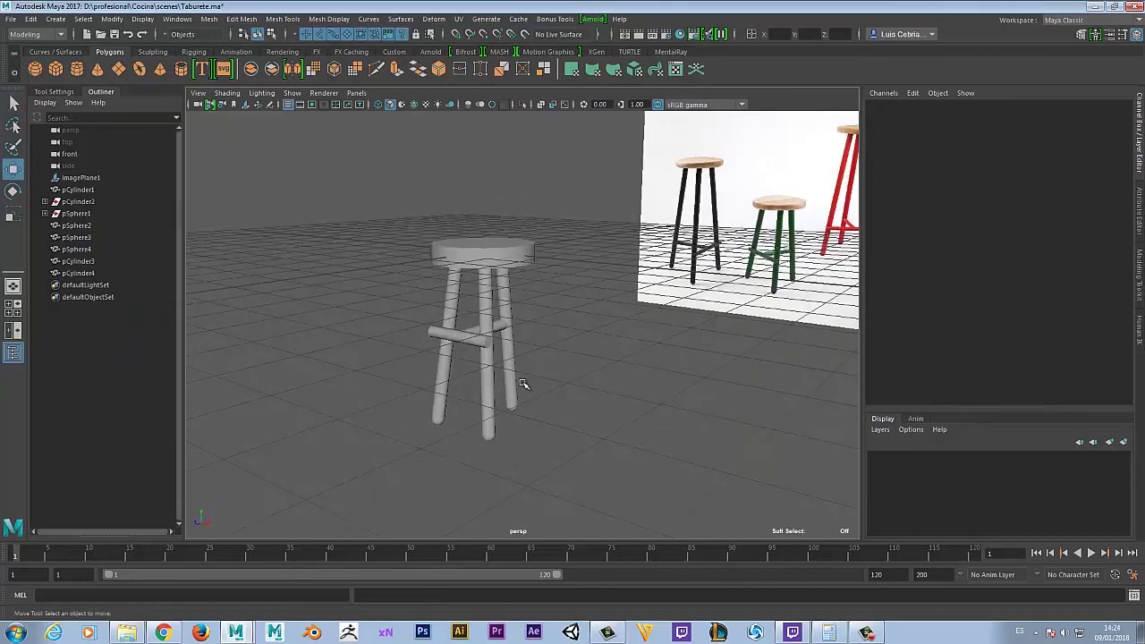
pyautogui.keyDown('alt'); pyautogui.moveTo(536, 385); pyautogui.dragTo(455, 418, button='middle'); pyautogui.keyUp('alt')
pyautogui.keyDown('alt'); pyautogui.moveTo(456, 418); pyautogui.dragTo(611, 380); pyautogui.keyUp('alt')
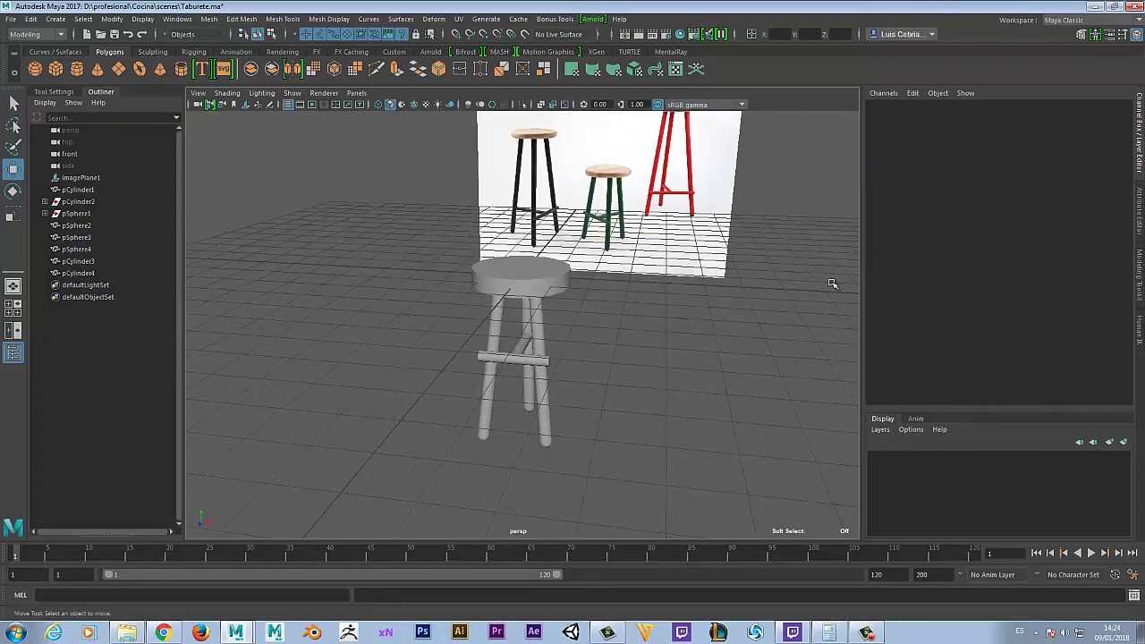